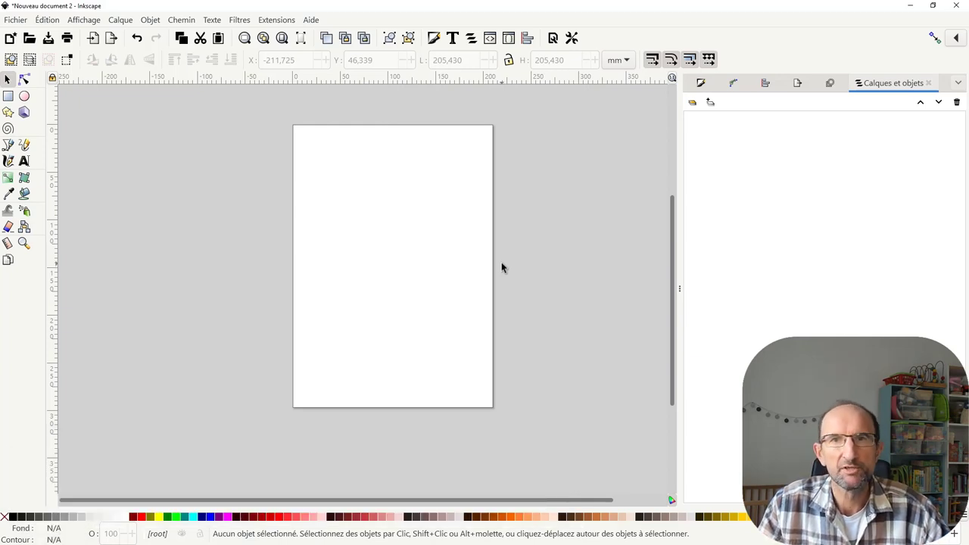
# View the About Inkscape version information, then close it.
pyautogui.click(311, 20)
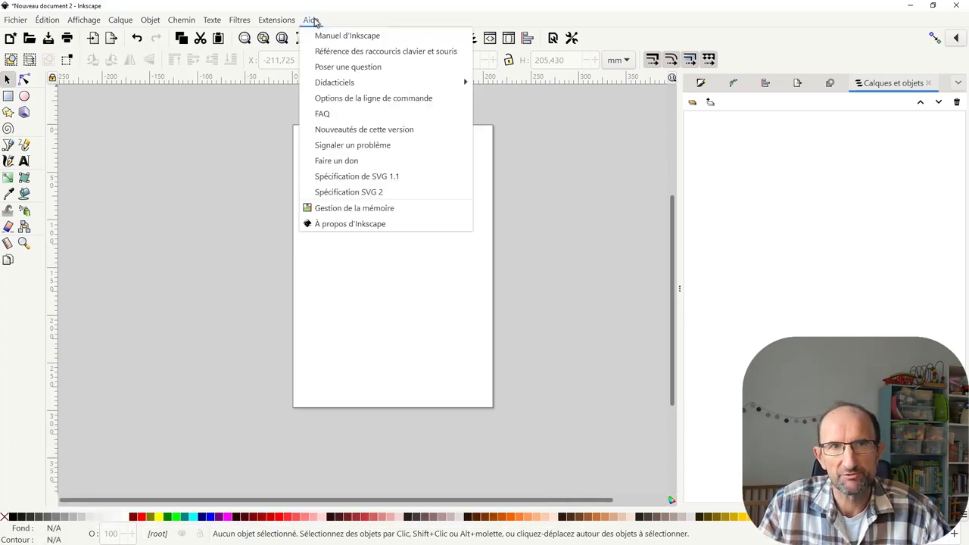
pyautogui.click(361, 226)
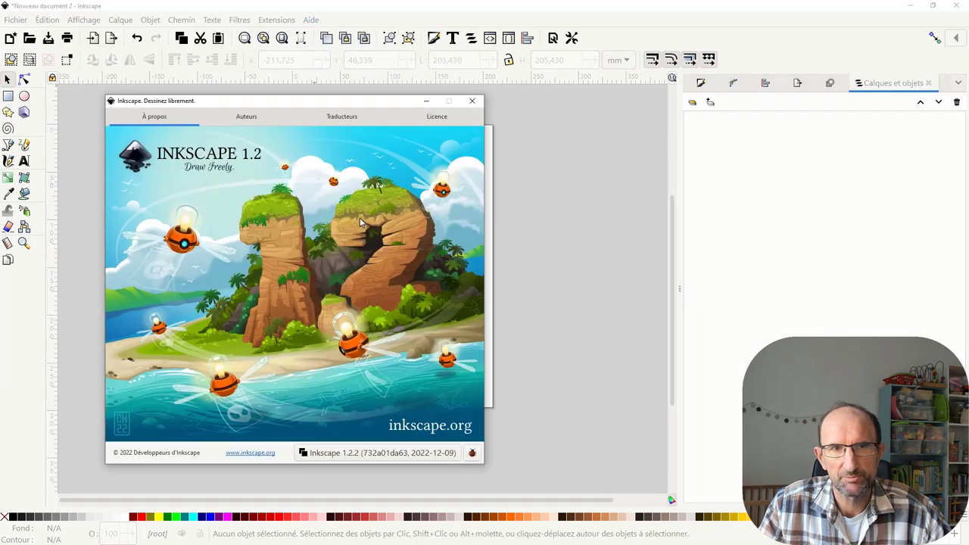
pyautogui.click(472, 101)
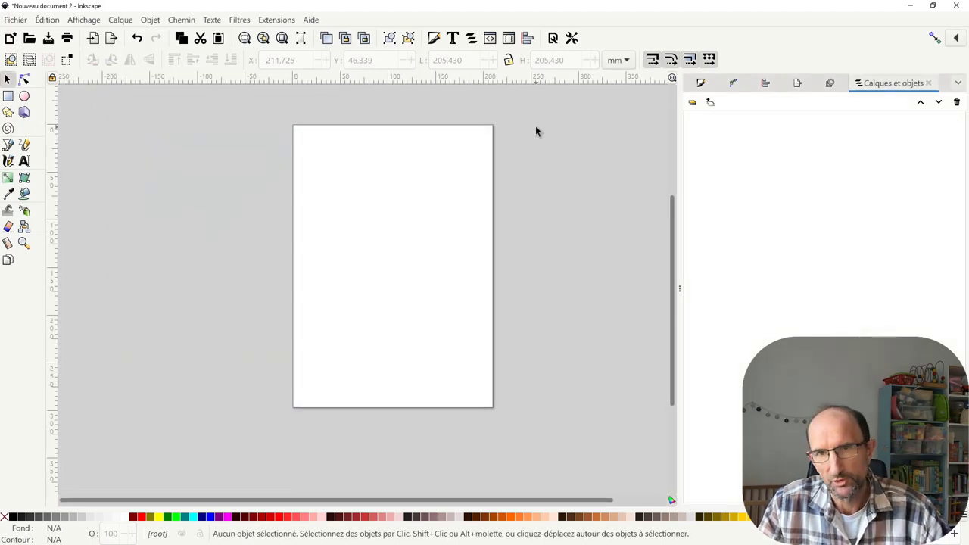
pyautogui.keyDown('ctrl'); pyautogui.scroll(1, 514, 238); pyautogui.keyUp('ctrl')
pyautogui.scroll(1, 514, 239)
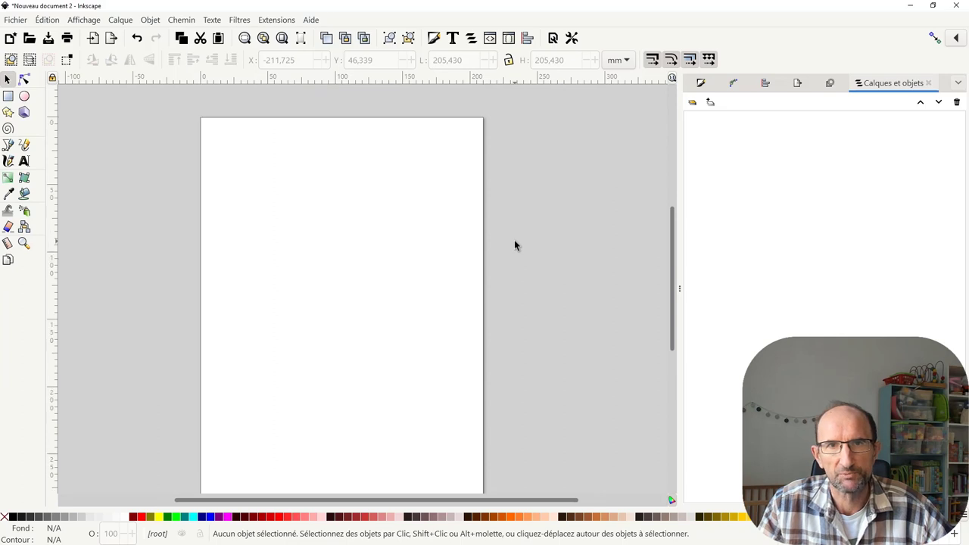
pyautogui.keyDown('ctrl'); pyautogui.scroll(-1, 514, 240); pyautogui.keyUp('ctrl')
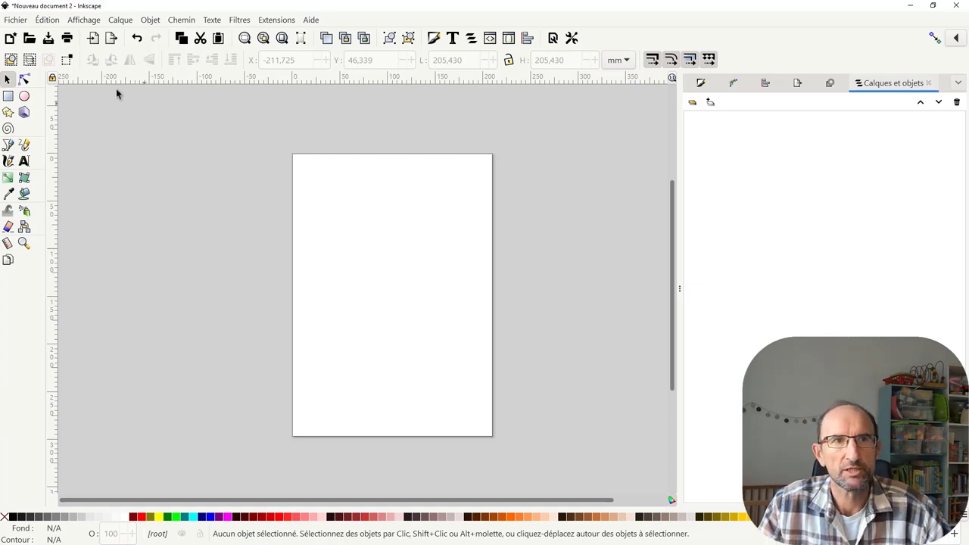
# Import Ref_Lapin.jpg as an embedded image and begin renaming its row.
pyautogui.click(24, 22)
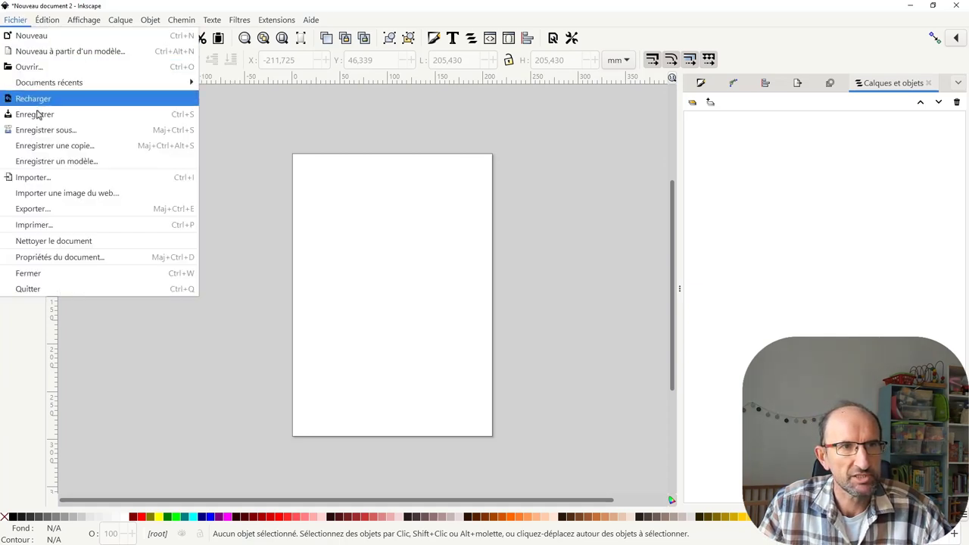
pyautogui.click(43, 179)
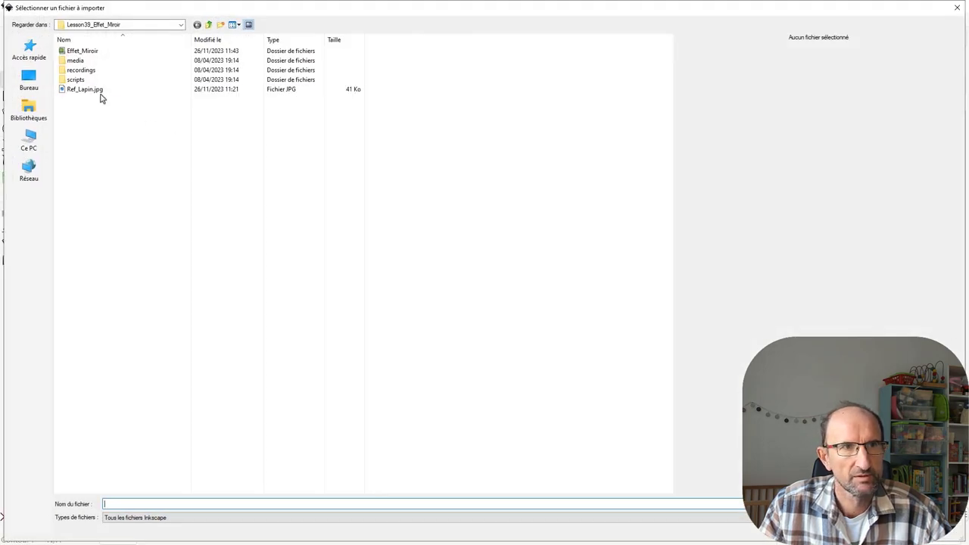
pyautogui.click(89, 90)
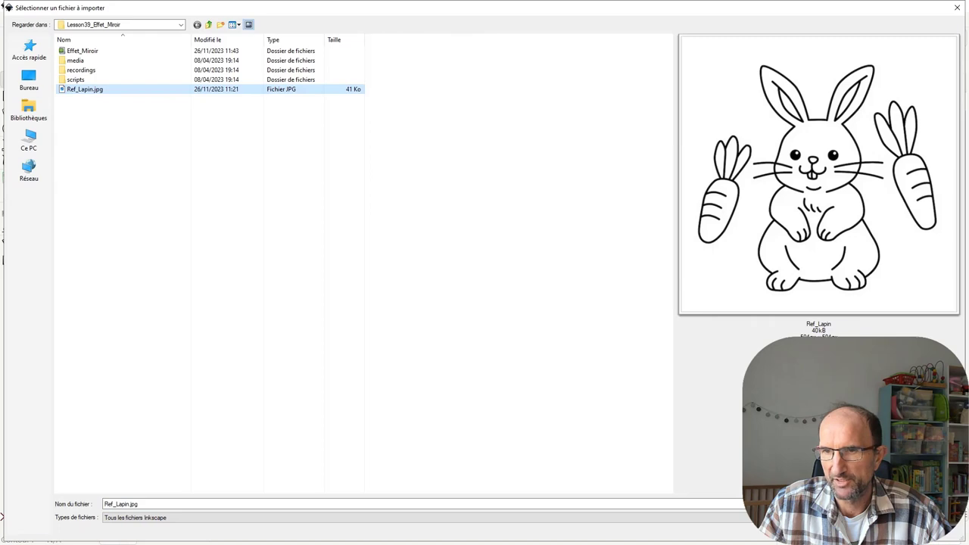
pyautogui.press('Return')
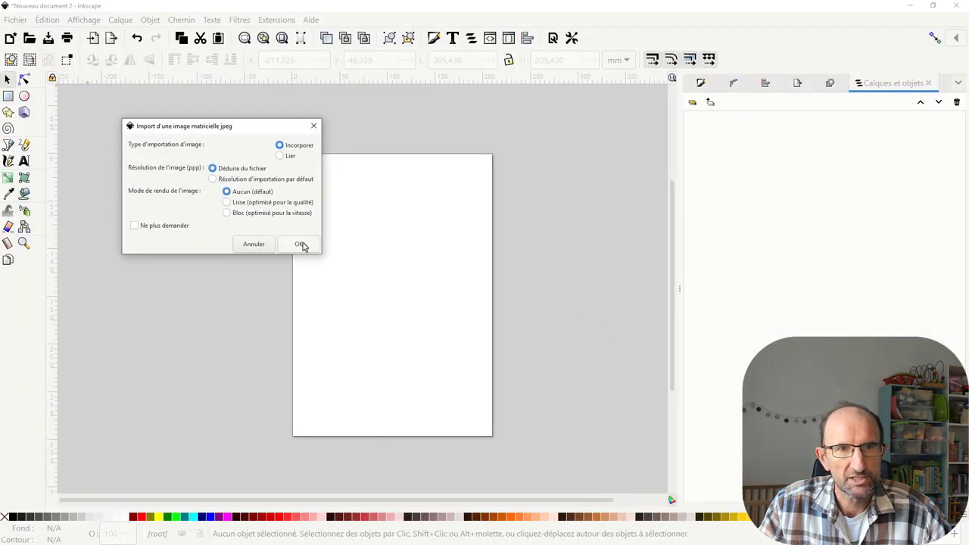
pyautogui.click(300, 244)
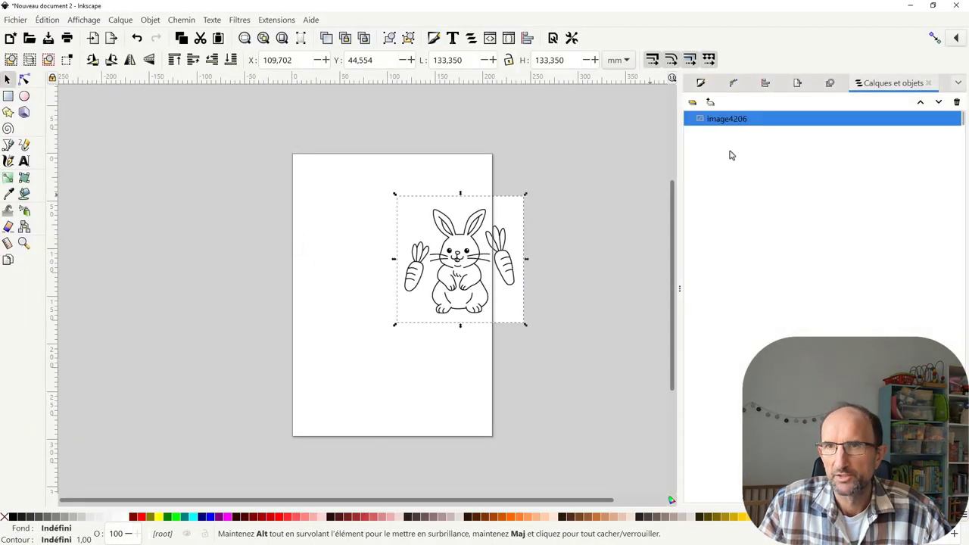
pyautogui.doubleClick(724, 119)
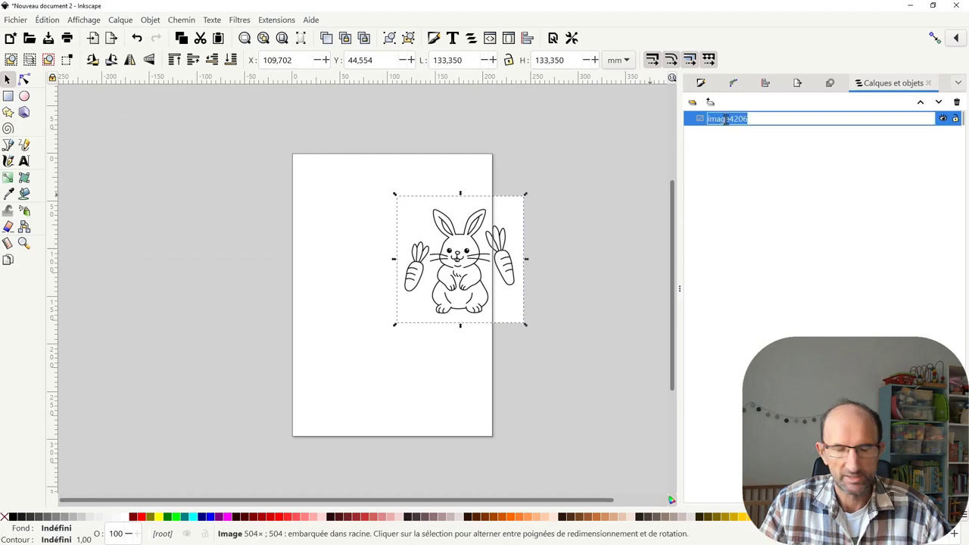
pyautogui.write('R')
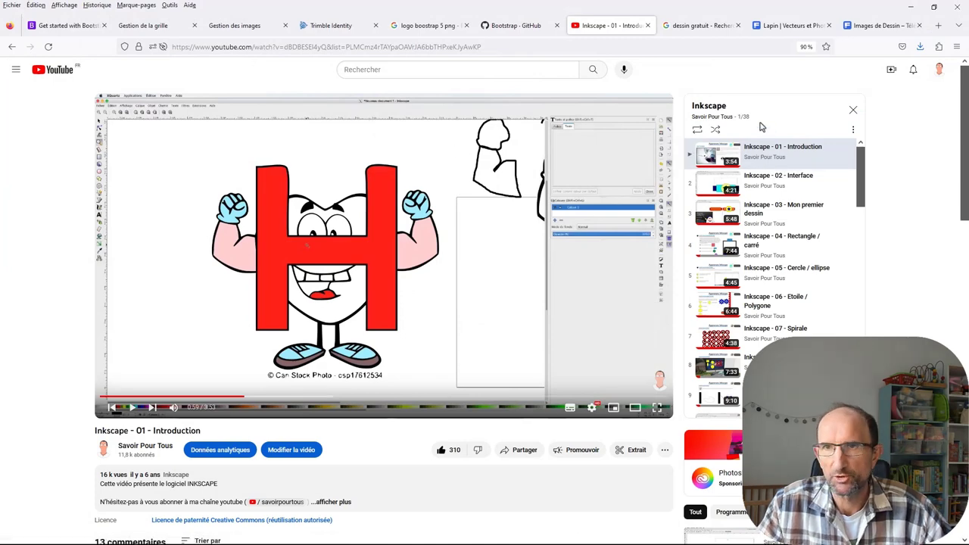
pyautogui.scroll(-2, 787, 189)
pyautogui.scroll(-1, 787, 193)
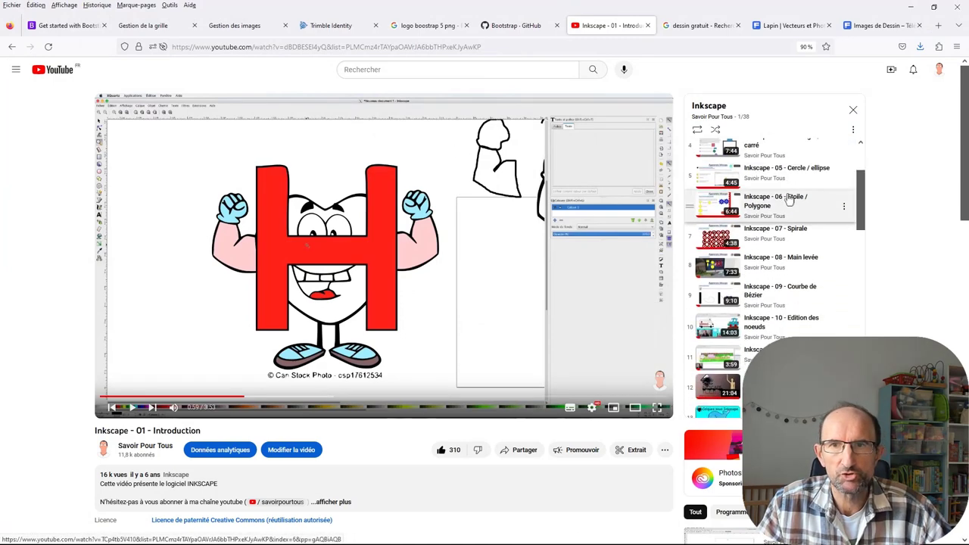
pyautogui.scroll(-1, 789, 197)
pyautogui.scroll(-1, 789, 197)
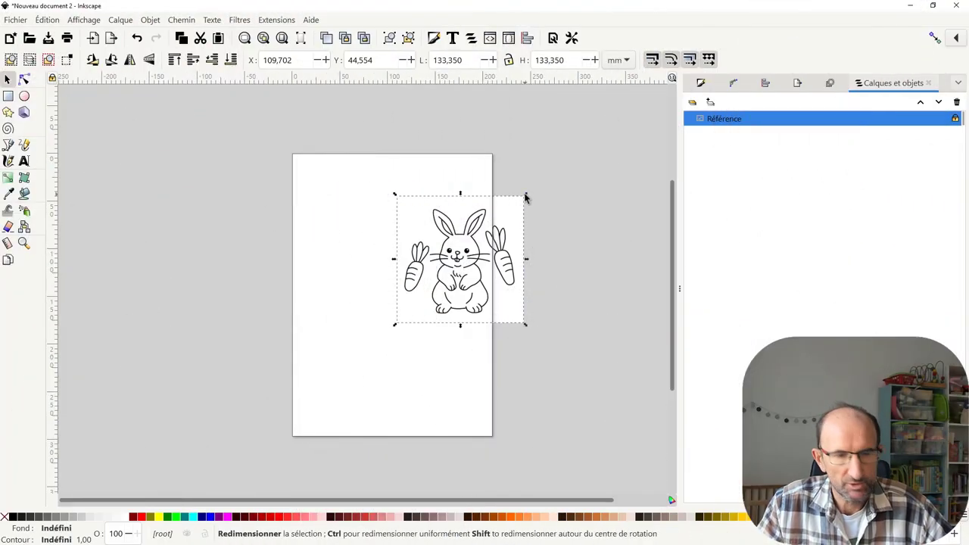
# Scale the rabbit reference image up to about 274 mm square.
pyautogui.moveTo(526, 199); pyautogui.dragTo(602, 132)
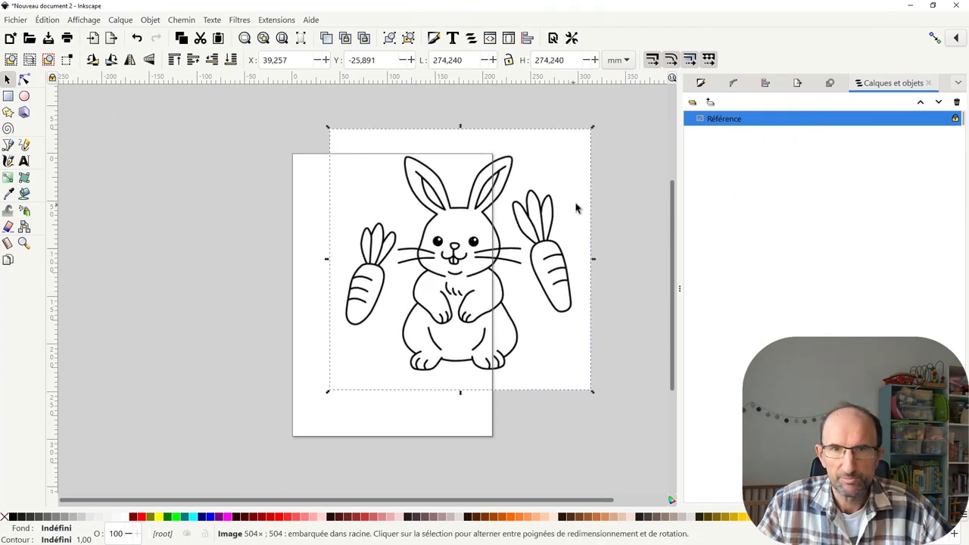
pyautogui.press('ctrl')
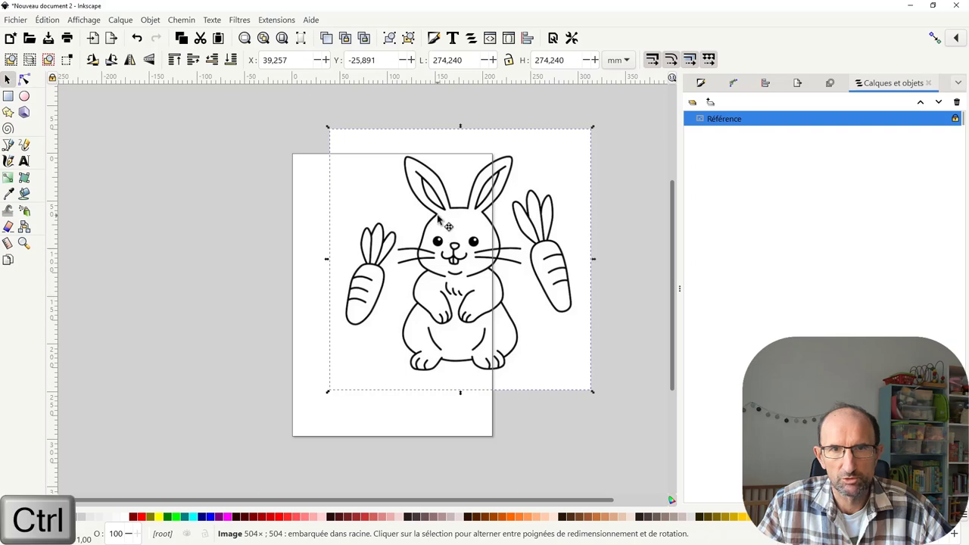
pyautogui.moveTo(410, 227); pyautogui.dragTo(378, 219)
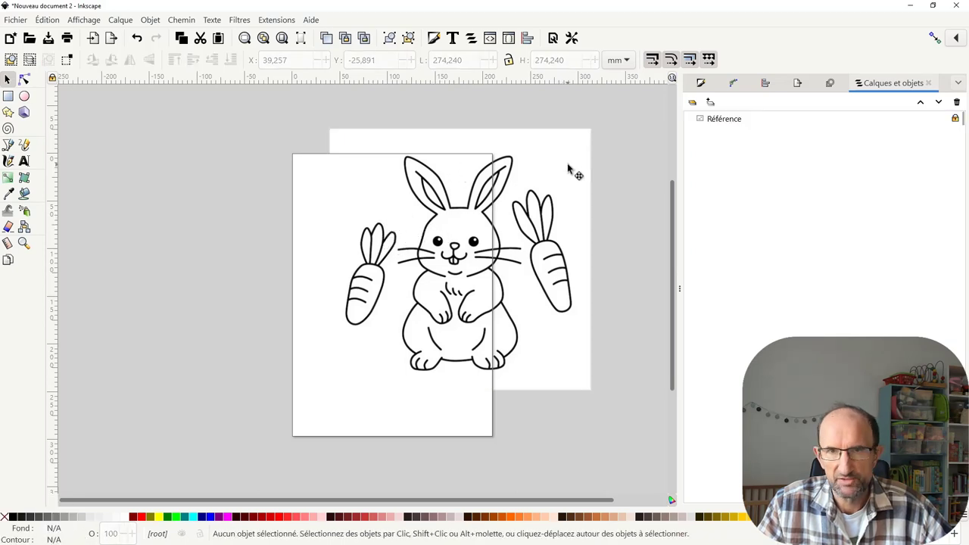
# Unlock Référence and move the image off the page to the left, slightly lower.
pyautogui.click(955, 119)
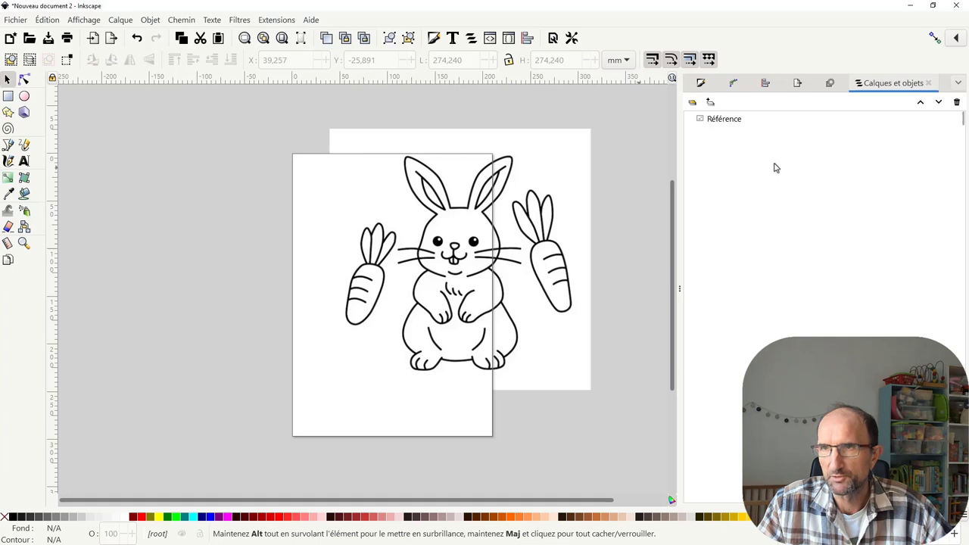
pyautogui.click(578, 169)
pyautogui.moveTo(556, 221)
pyautogui.mouseDown()
pyautogui.moveTo(252, 321)
pyautogui.moveTo(250, 299)
pyautogui.mouseUp()
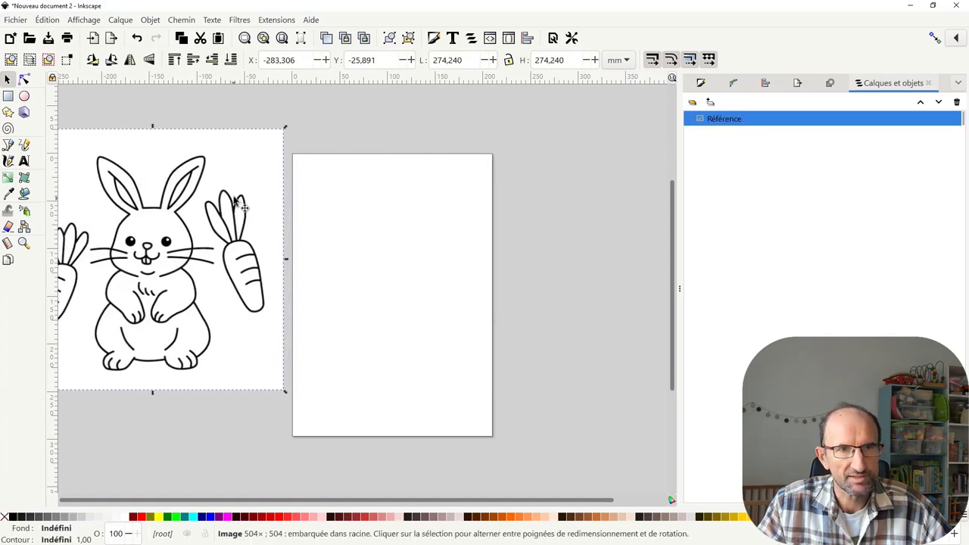
pyautogui.moveTo(227, 202); pyautogui.dragTo(222, 240)
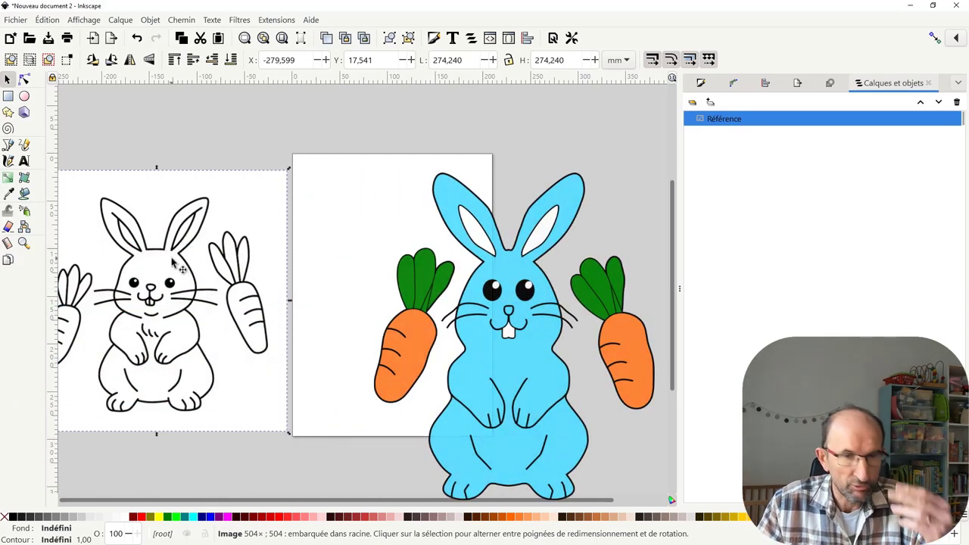
pyautogui.click(303, 168)
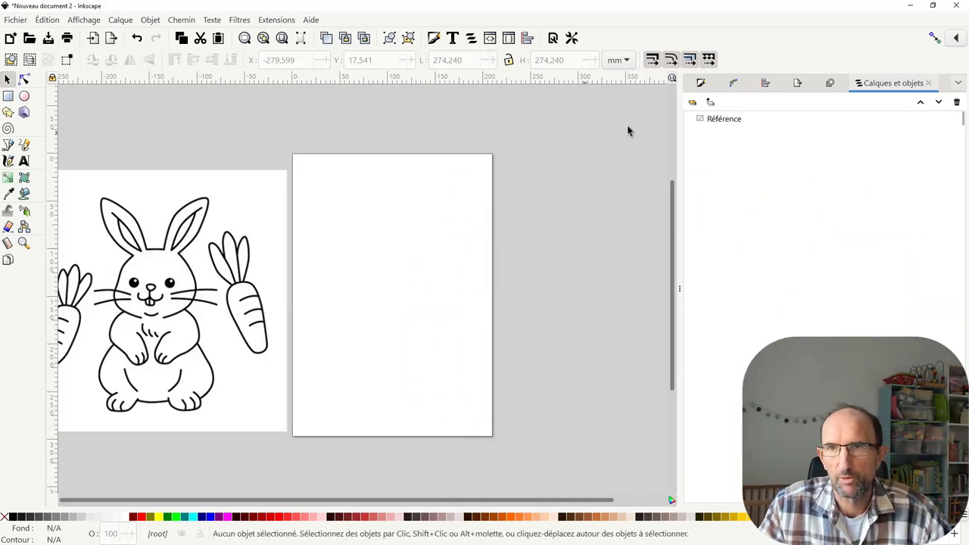
# Create the Dessin layer above Référence and set it as the current drawing layer.
pyautogui.click(692, 102)
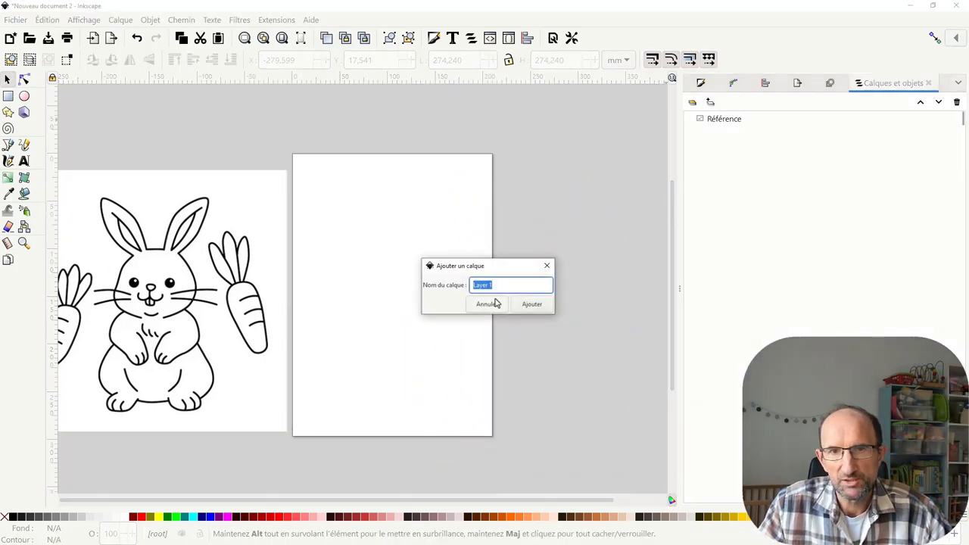
pyautogui.write('Dessi')
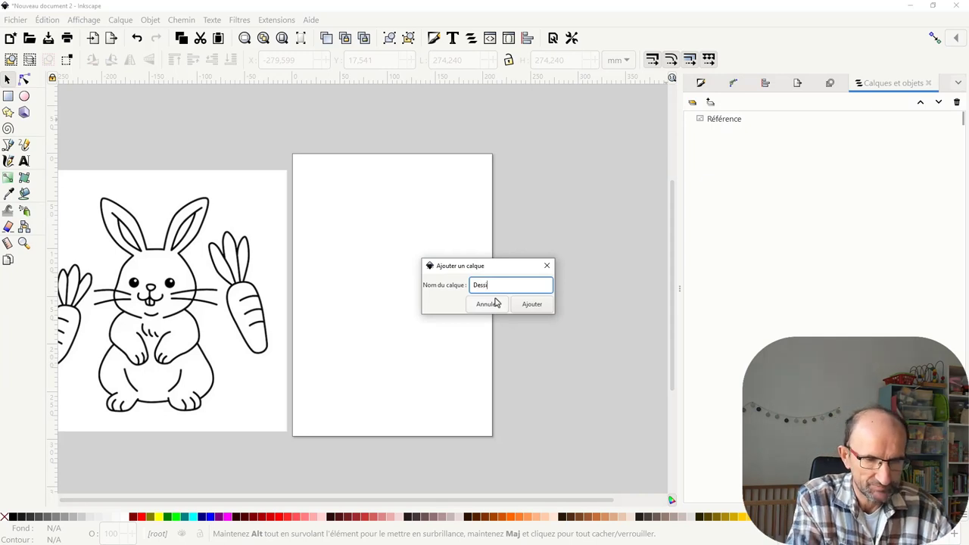
pyautogui.write('n')
pyautogui.press('Return')
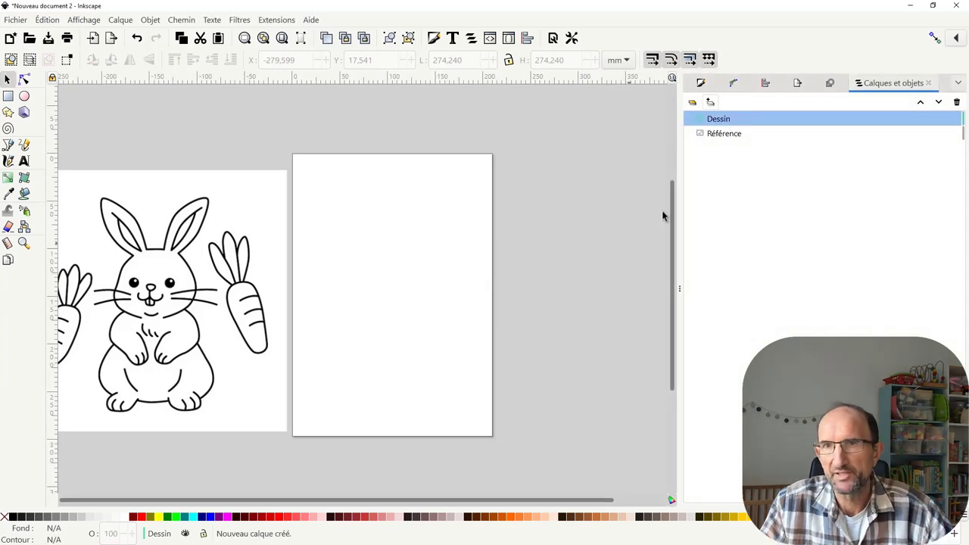
pyautogui.click(727, 134)
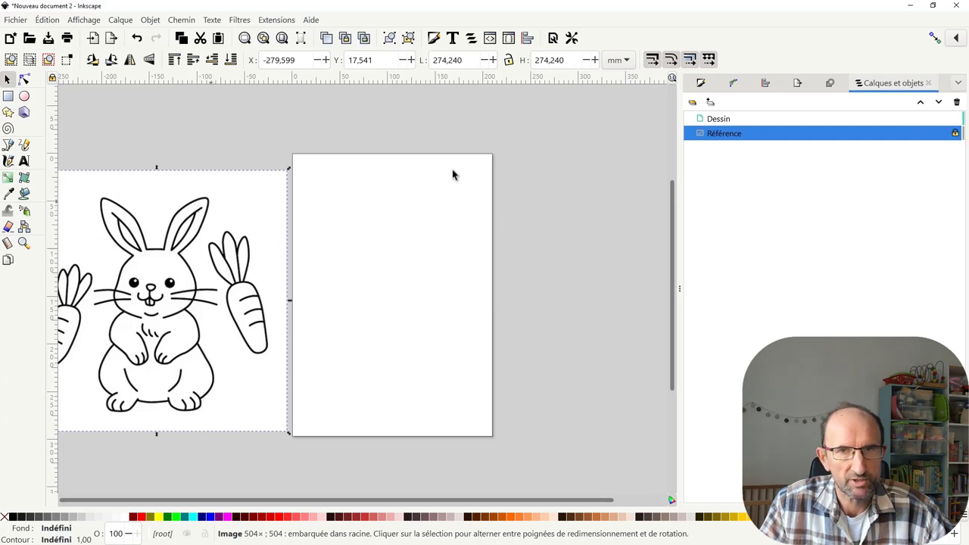
pyautogui.click(718, 120)
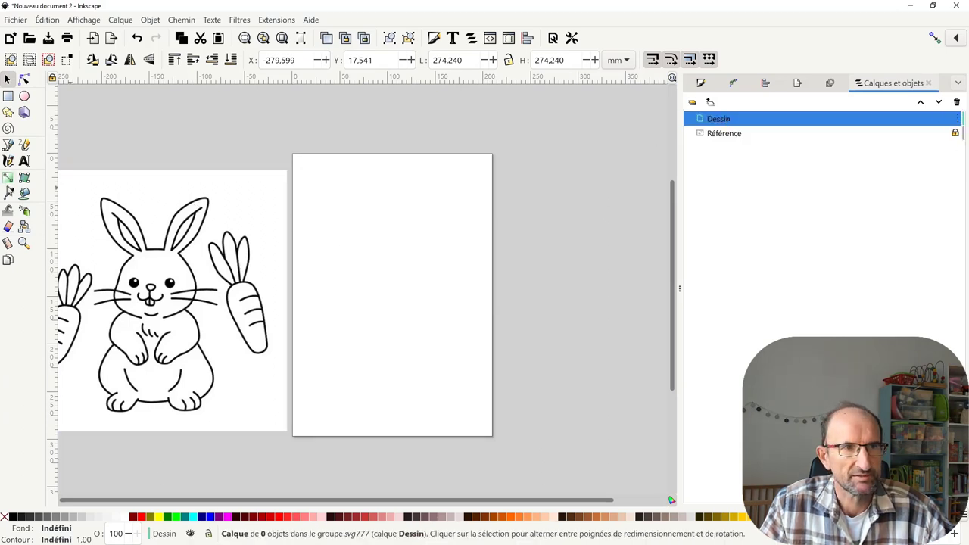
pyautogui.click(24, 145)
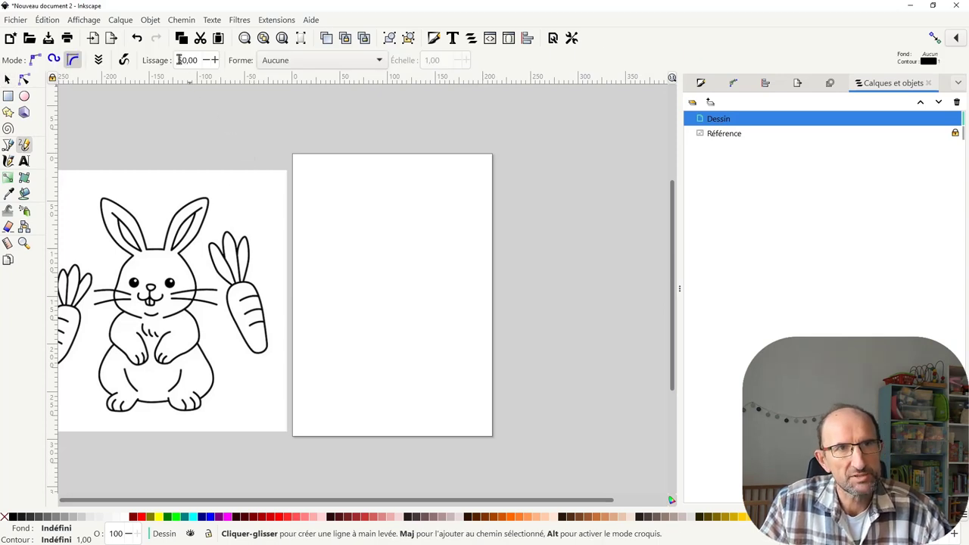
# Set pencil smoothing to 4 in spiro mode and draw an S-shaped test curve.
pyautogui.moveTo(178, 60); pyautogui.dragTo(198, 60)
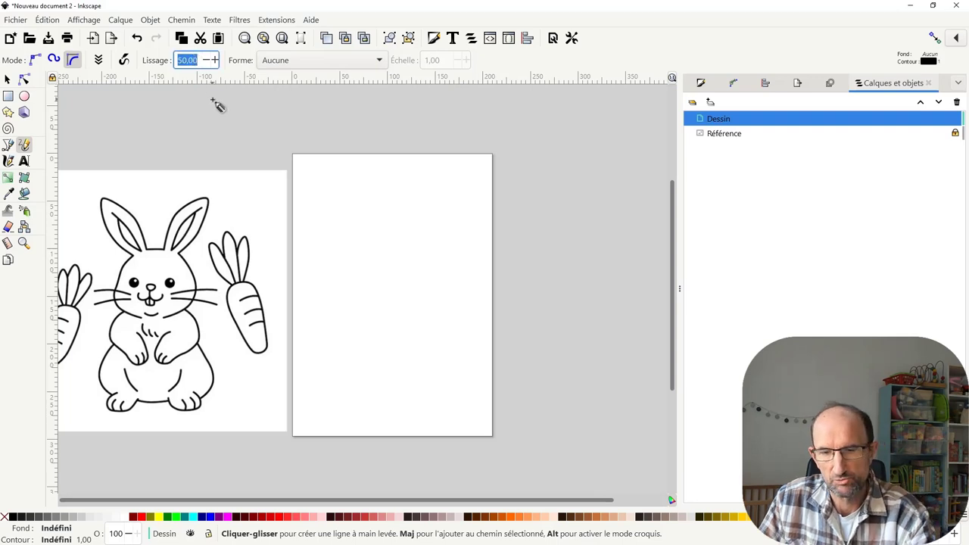
pyautogui.write('4')
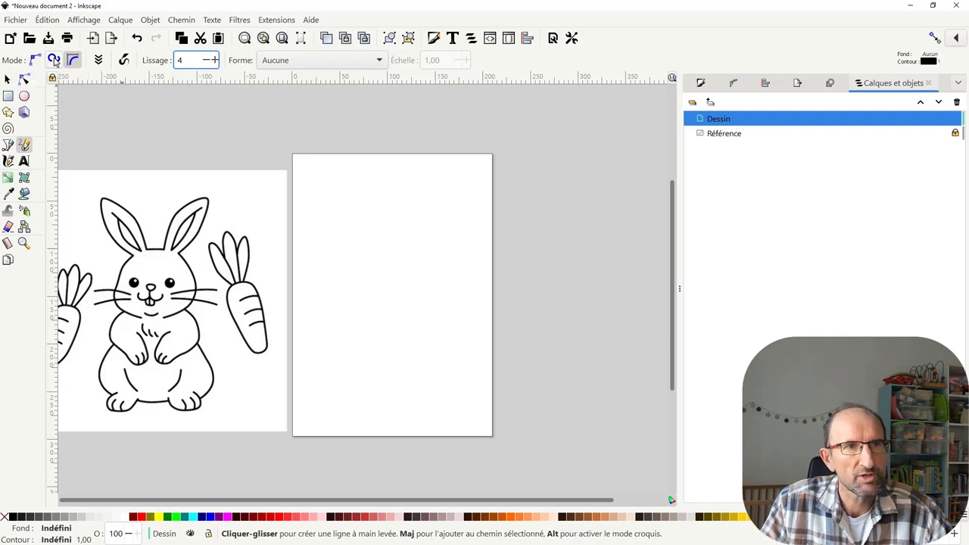
pyautogui.click(54, 60)
pyautogui.moveTo(362, 191)
pyautogui.mouseDown()
pyautogui.moveTo(341, 228)
pyautogui.moveTo(336, 275)
pyautogui.mouseUp()
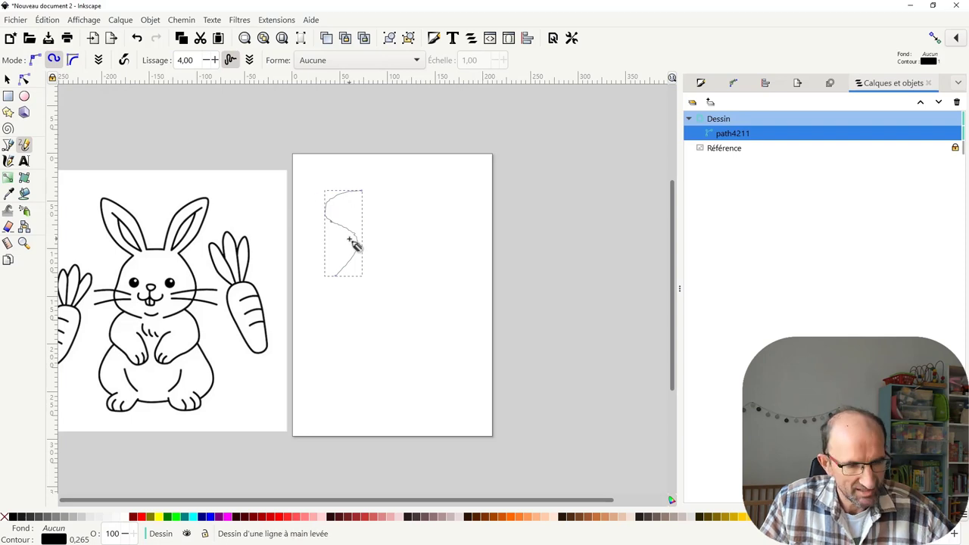
pyautogui.scroll(2, 350, 241)
pyautogui.scroll(1, 344, 246)
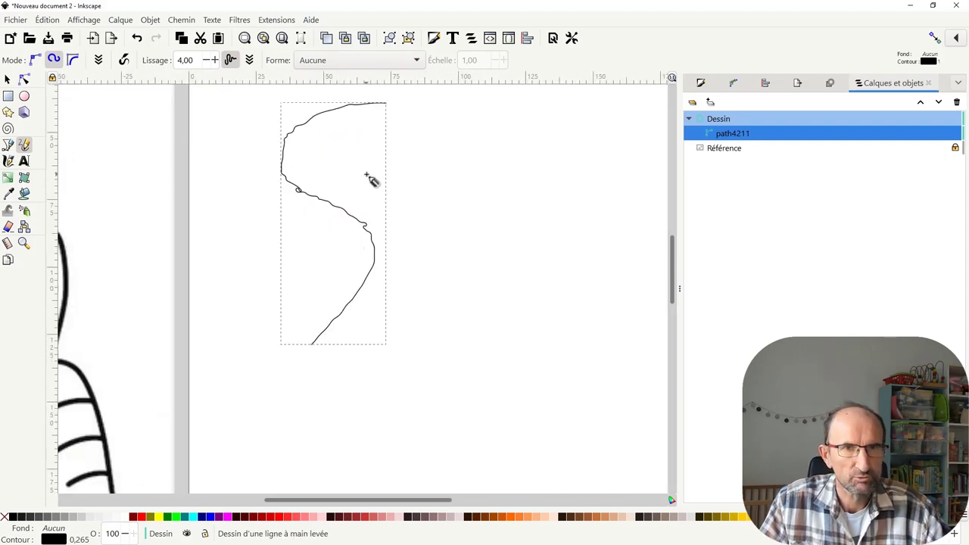
# Simplify the test curve with Ctrl+L so it has only a few nodes.
pyautogui.click(24, 79)
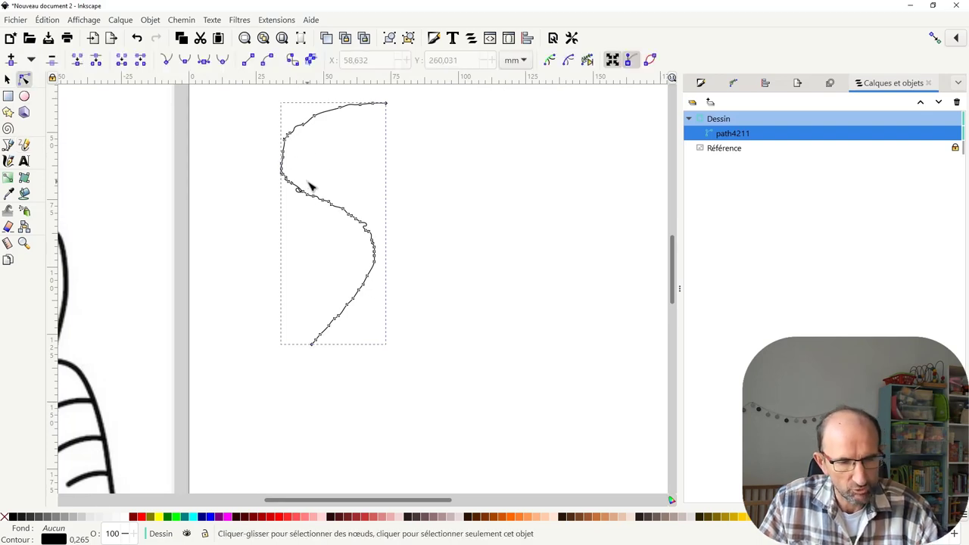
pyautogui.hotkey('ctrl', 'l')
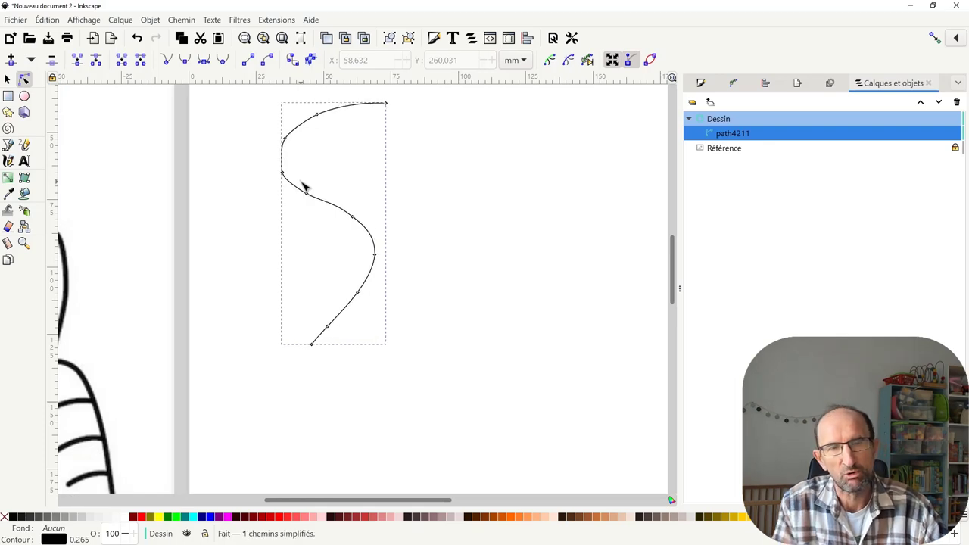
pyautogui.keyDown('ctrl'); pyautogui.scroll(-3, 301, 186); pyautogui.keyUp('ctrl')
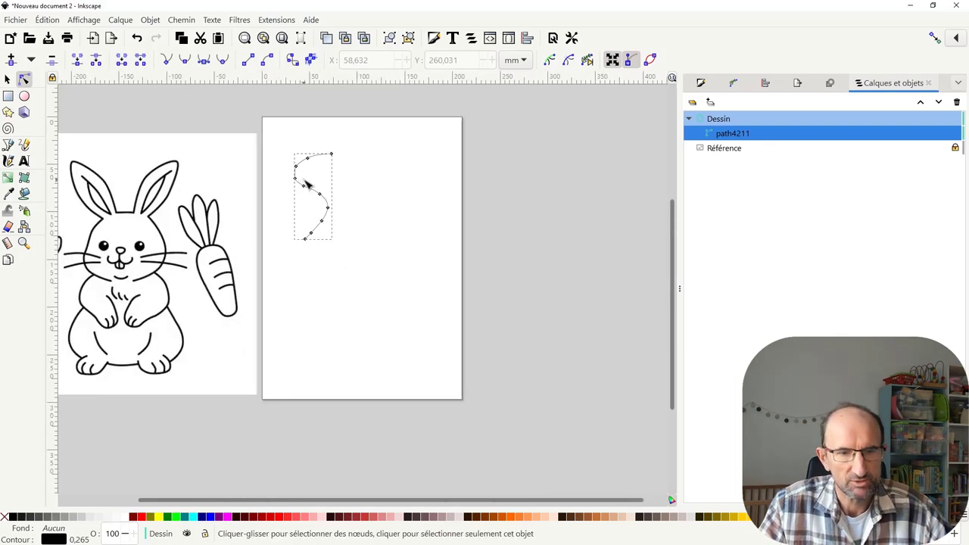
# Select the S-shaped test curve and delete it.
pyautogui.click(329, 181)
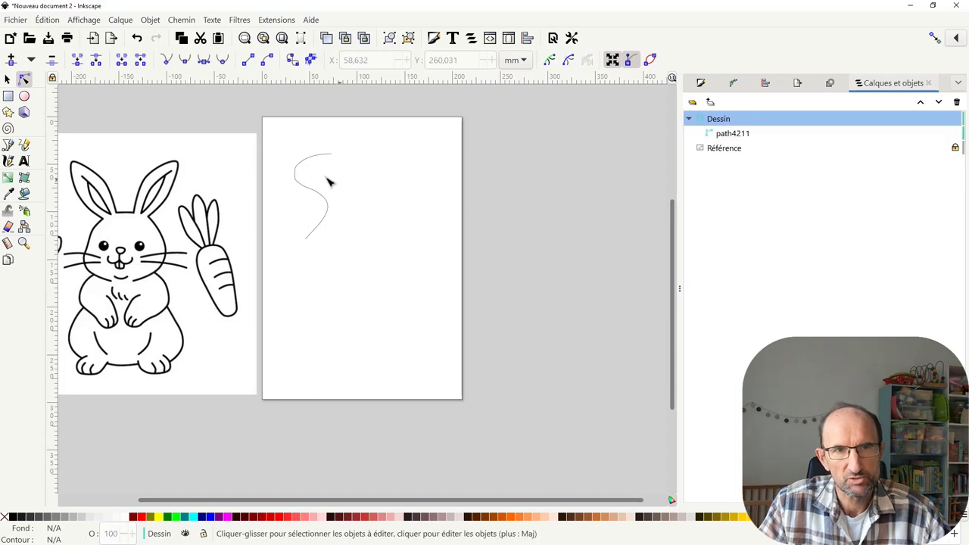
pyautogui.click(317, 159)
pyautogui.click(317, 160)
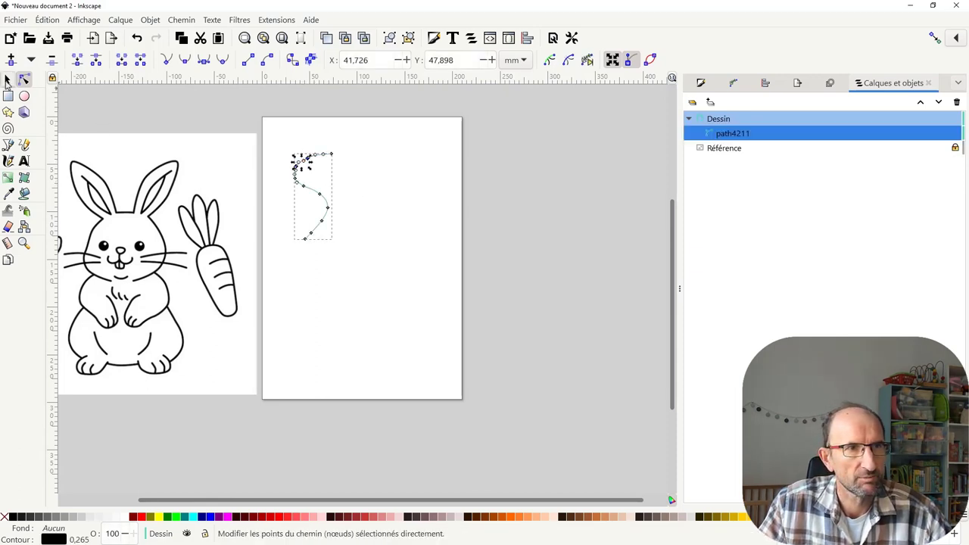
pyautogui.click(8, 79)
pyautogui.press('Delete')
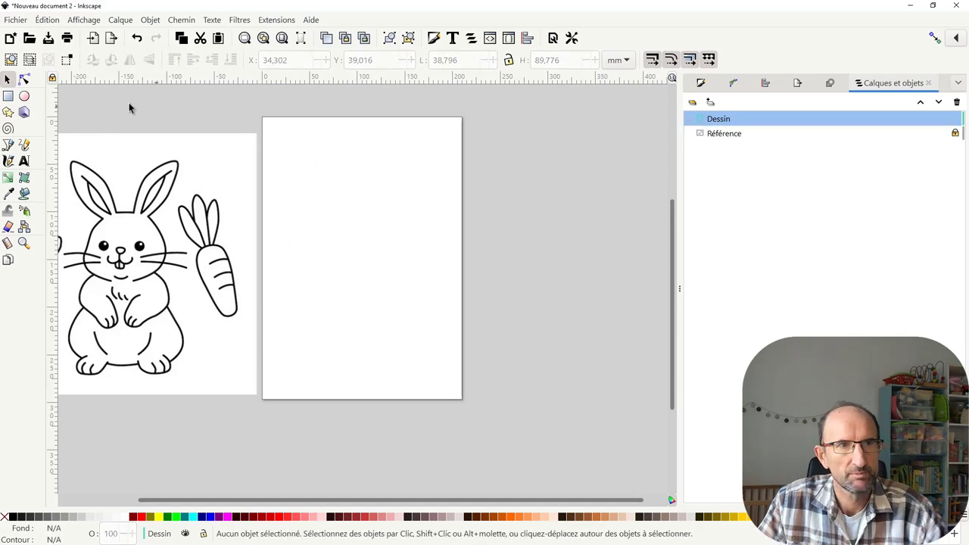
# Set pencil smoothing to 50 with B-spline mode and pan to both carrots.
pyautogui.click(25, 144)
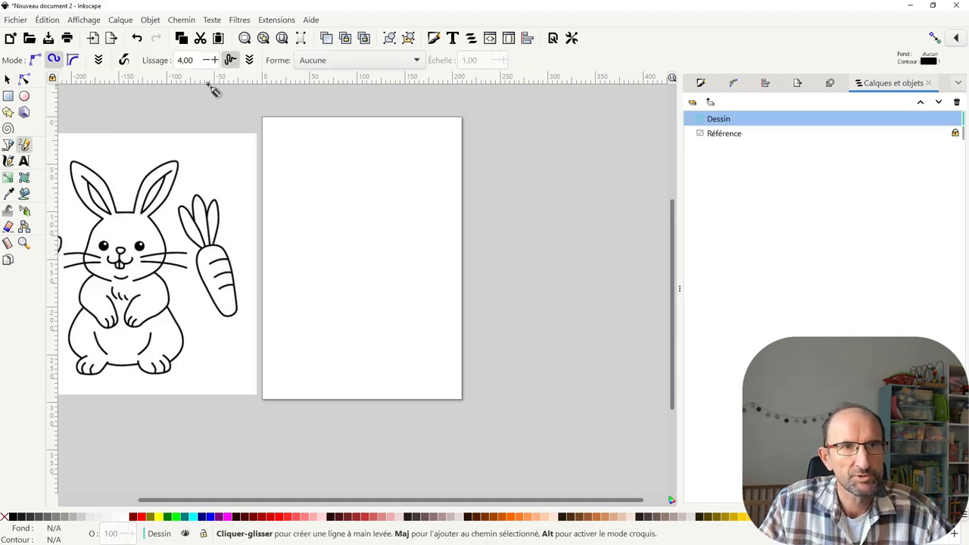
pyautogui.tripleClick(188, 59)
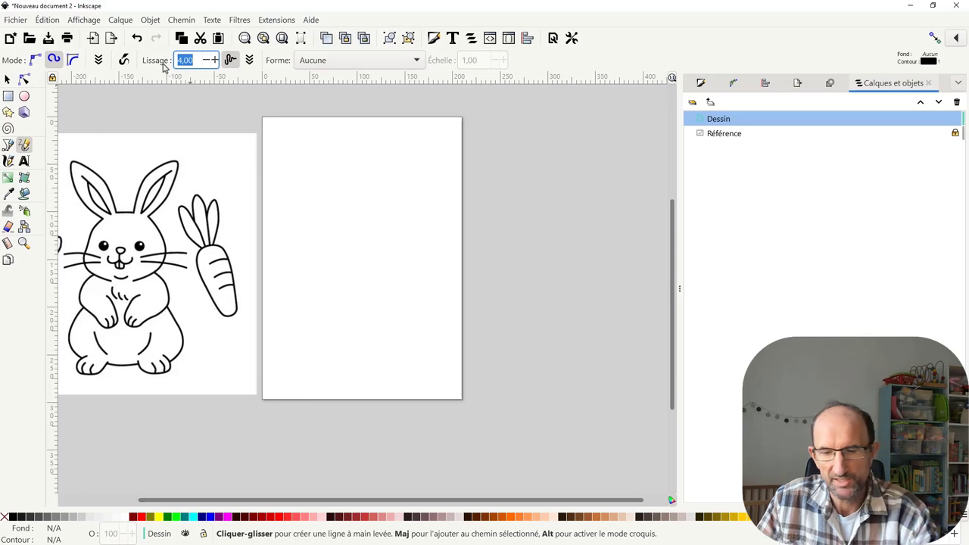
pyautogui.write('50')
pyautogui.press('Return')
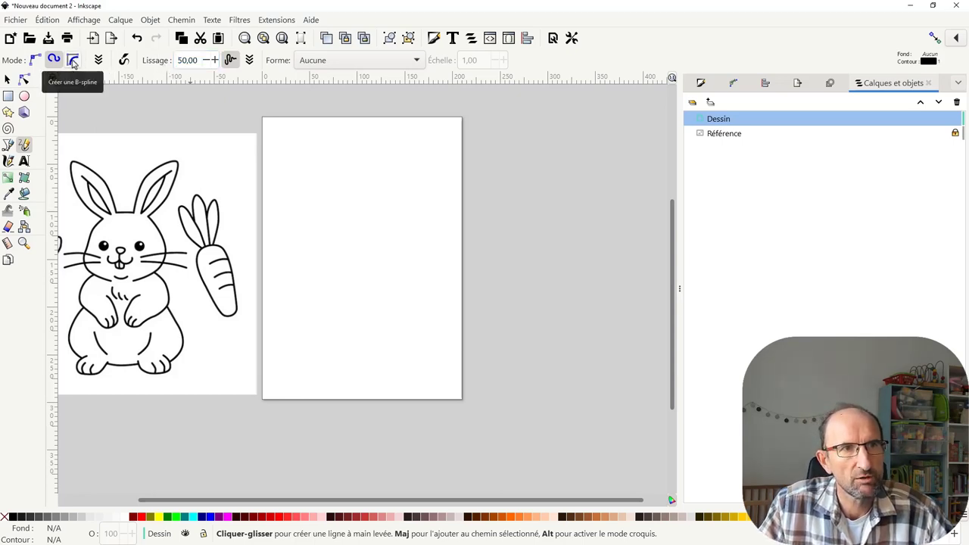
pyautogui.click(72, 60)
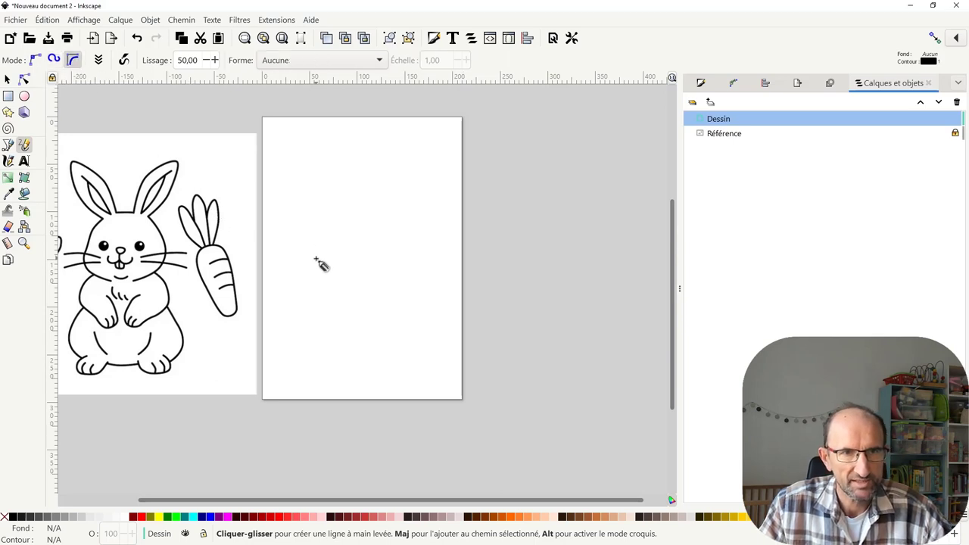
pyautogui.moveTo(353, 260); pyautogui.dragTo(417, 272)
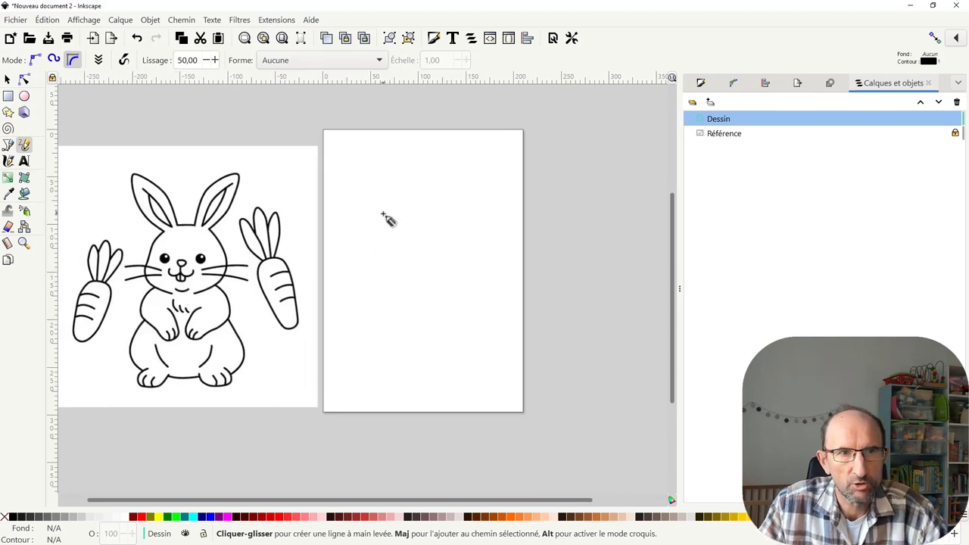
# Trace the rabbit's left ear, head, cheek, leg and foot with snapped pencil strokes.
pyautogui.moveTo(388, 203)
pyautogui.mouseDown()
pyautogui.moveTo(343, 174)
pyautogui.moveTo(387, 218)
pyautogui.mouseUp()
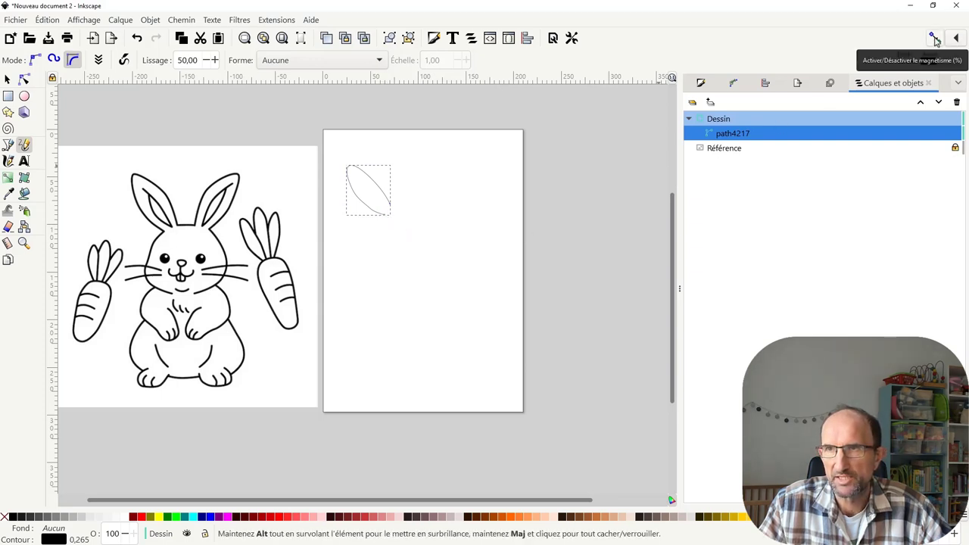
pyautogui.click(935, 40)
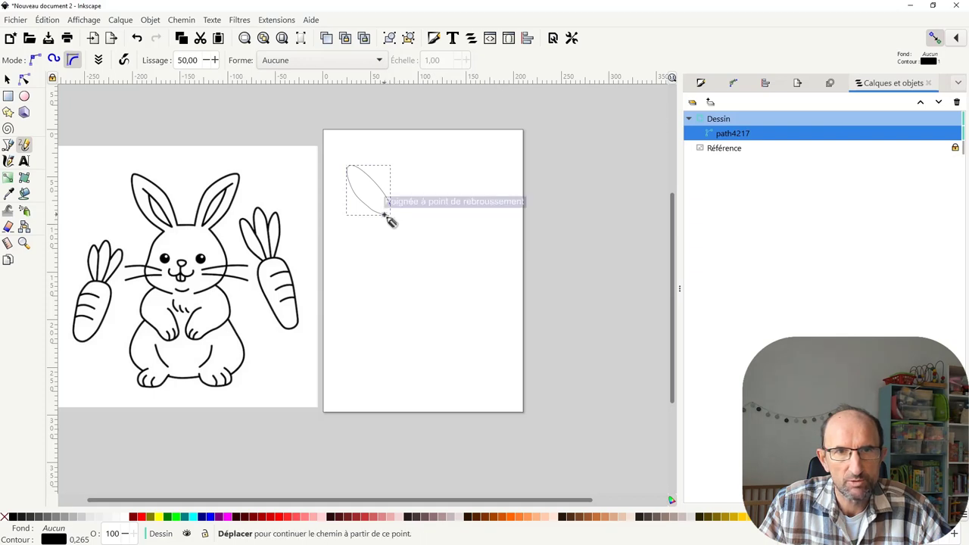
pyautogui.moveTo(384, 215)
pyautogui.mouseDown()
pyautogui.moveTo(356, 247)
pyautogui.moveTo(394, 265)
pyautogui.mouseUp()
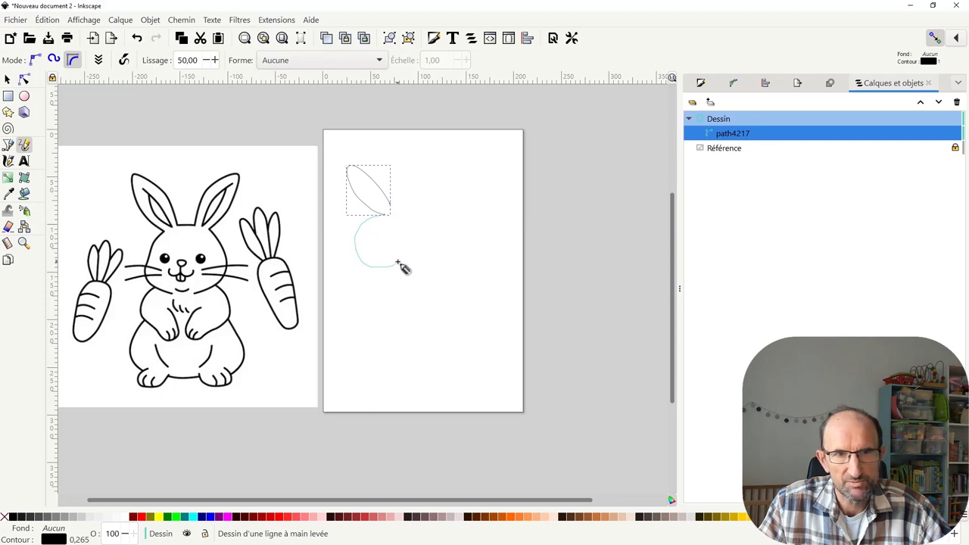
pyautogui.moveTo(397, 263); pyautogui.dragTo(397, 265)
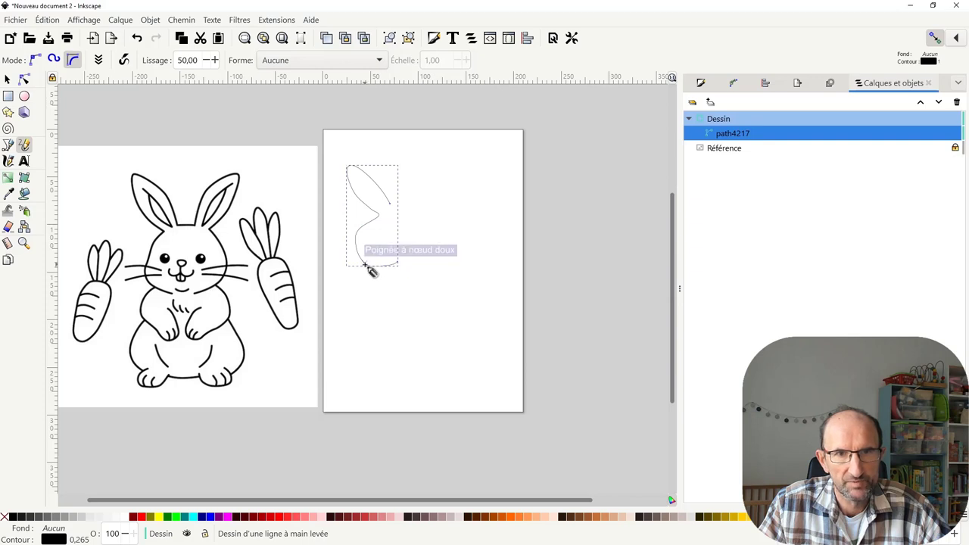
pyautogui.moveTo(365, 266)
pyautogui.mouseDown()
pyautogui.moveTo(348, 296)
pyautogui.moveTo(352, 314)
pyautogui.moveTo(366, 326)
pyautogui.moveTo(391, 324)
pyautogui.moveTo(377, 302)
pyautogui.mouseUp()
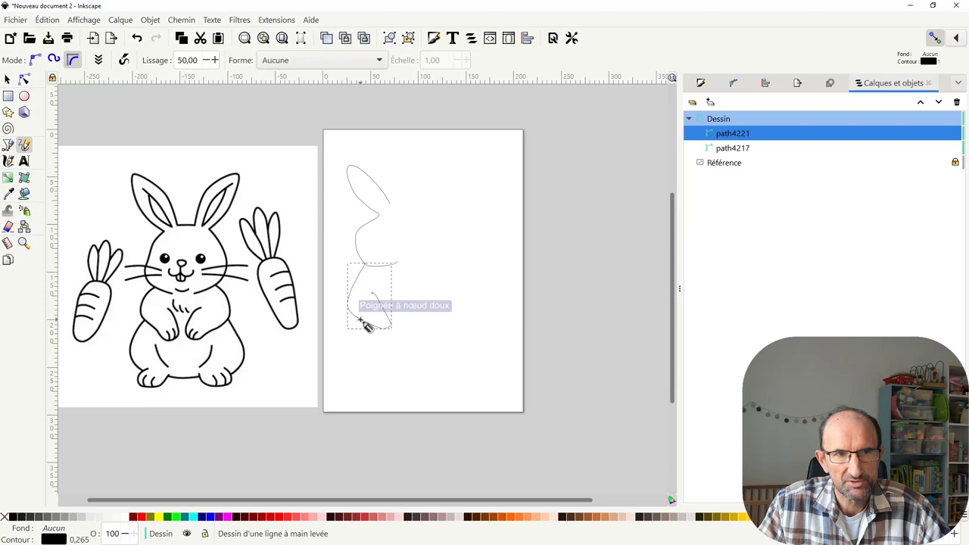
pyautogui.moveTo(360, 320); pyautogui.dragTo(352, 370)
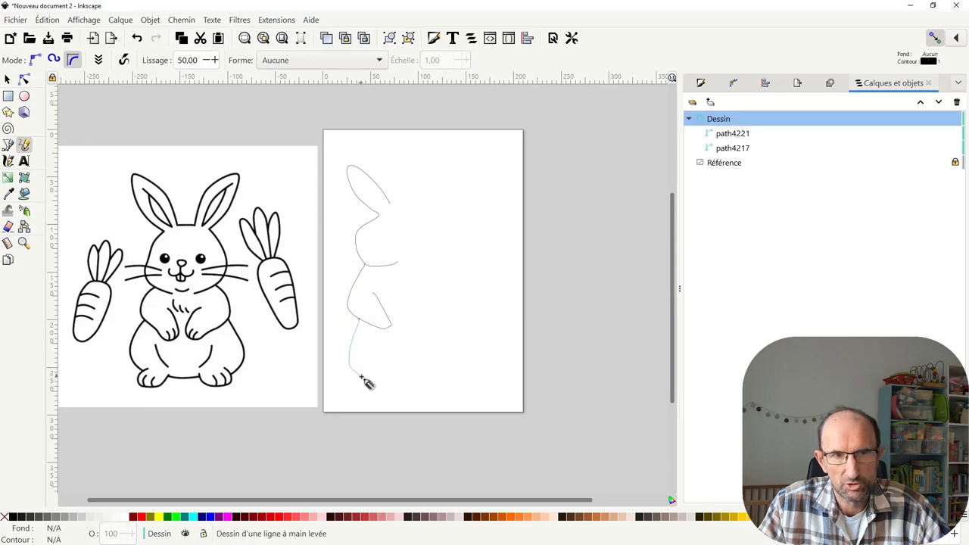
pyautogui.moveTo(373, 384); pyautogui.dragTo(380, 382)
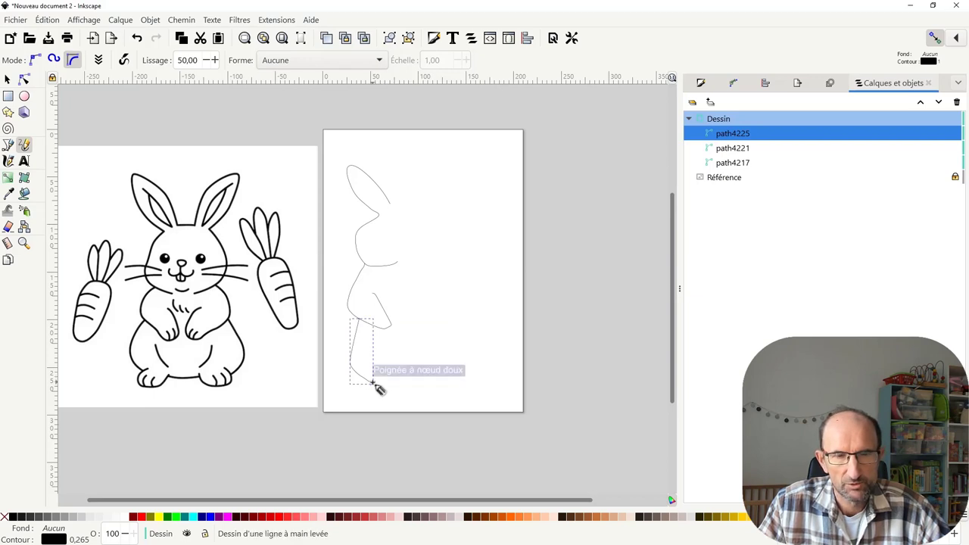
pyautogui.moveTo(378, 388); pyautogui.dragTo(368, 399)
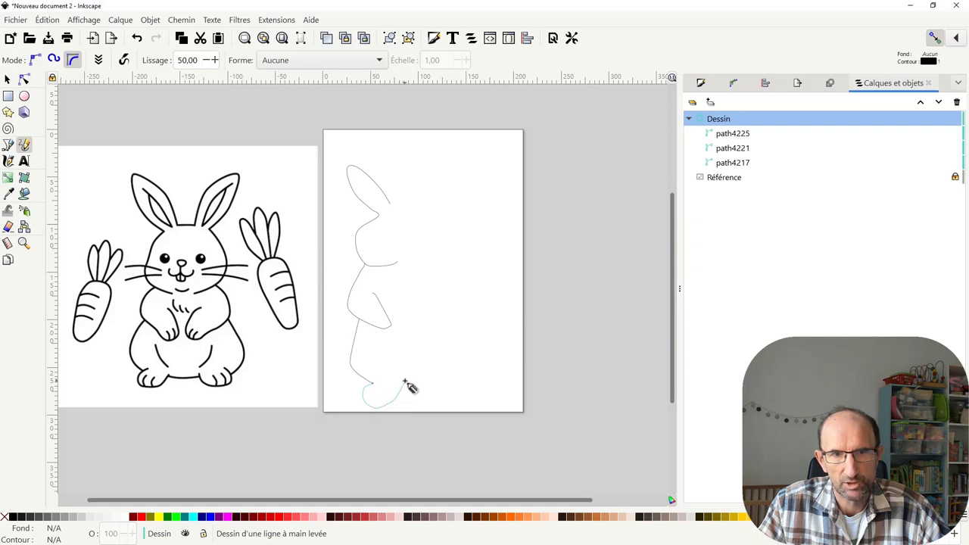
pyautogui.moveTo(395, 400); pyautogui.dragTo(416, 383)
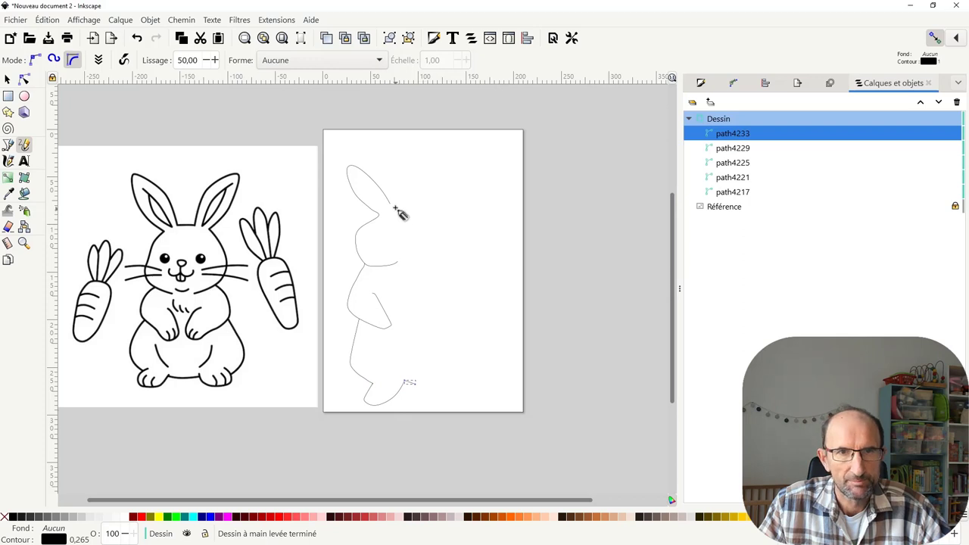
pyautogui.moveTo(393, 206); pyautogui.dragTo(411, 202)
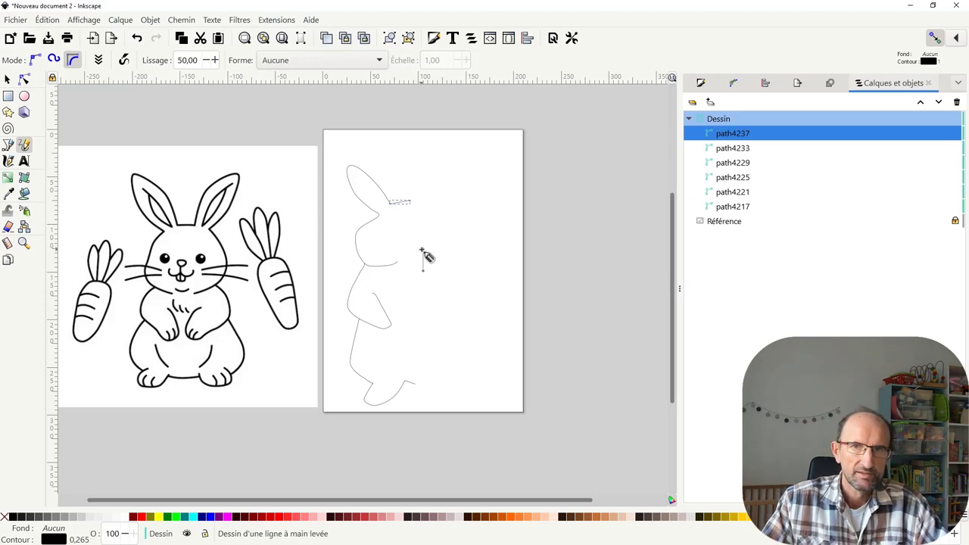
# Inspect each traced stroke in the Layers and Objects list.
pyautogui.click(725, 149)
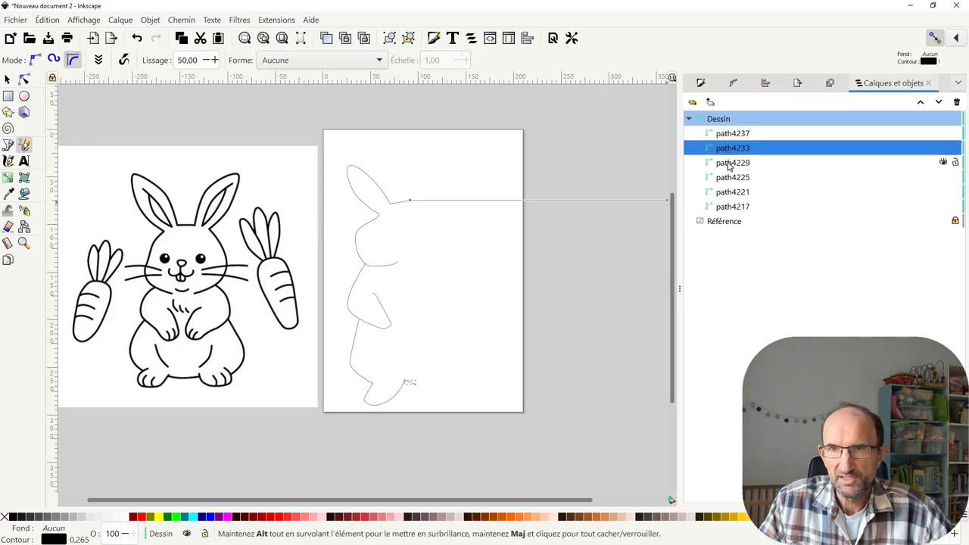
pyautogui.click(729, 165)
pyautogui.click(728, 176)
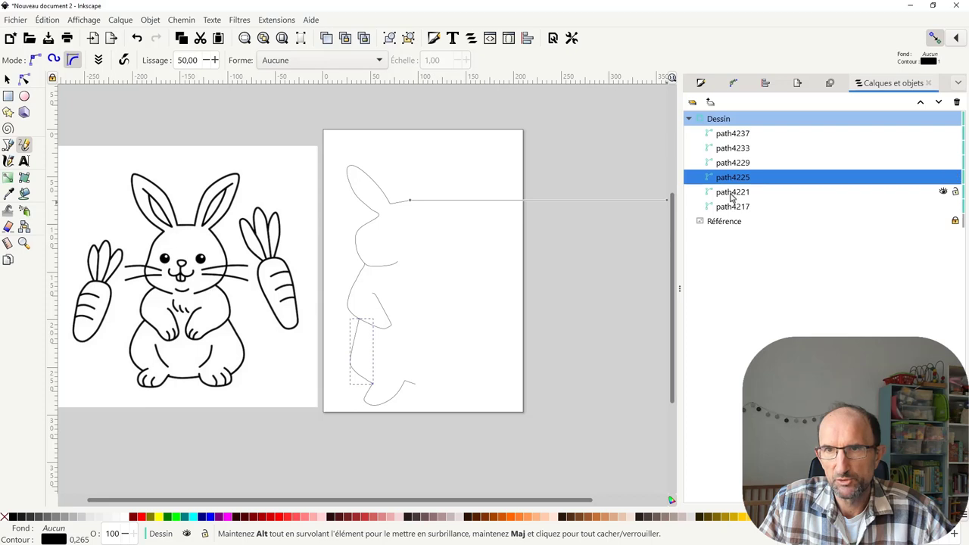
pyautogui.click(732, 194)
pyautogui.click(732, 207)
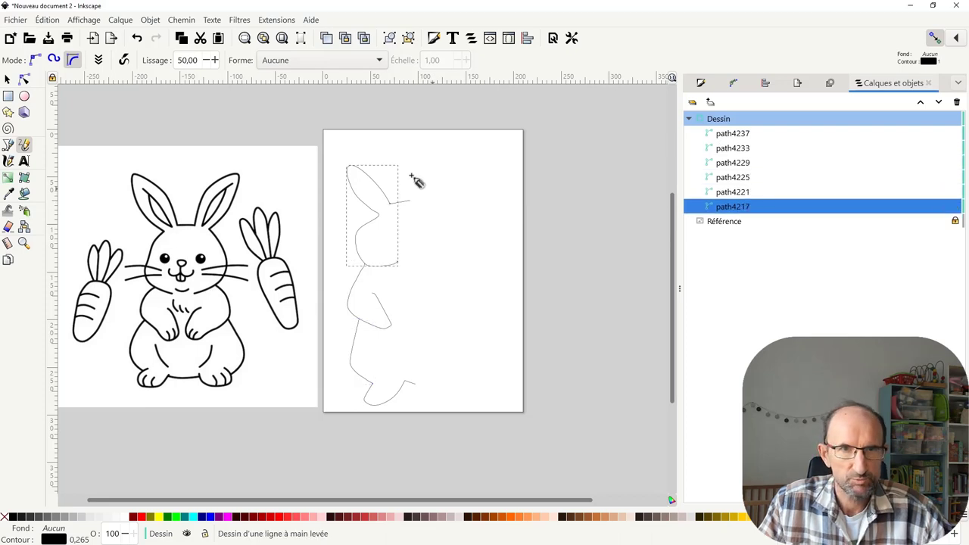
# Select all six traced strokes and start a new layer named Partie_G.
pyautogui.click(8, 80)
pyautogui.moveTo(332, 149)
pyautogui.mouseDown()
pyautogui.moveTo(429, 413)
pyautogui.moveTo(429, 389)
pyautogui.mouseUp()
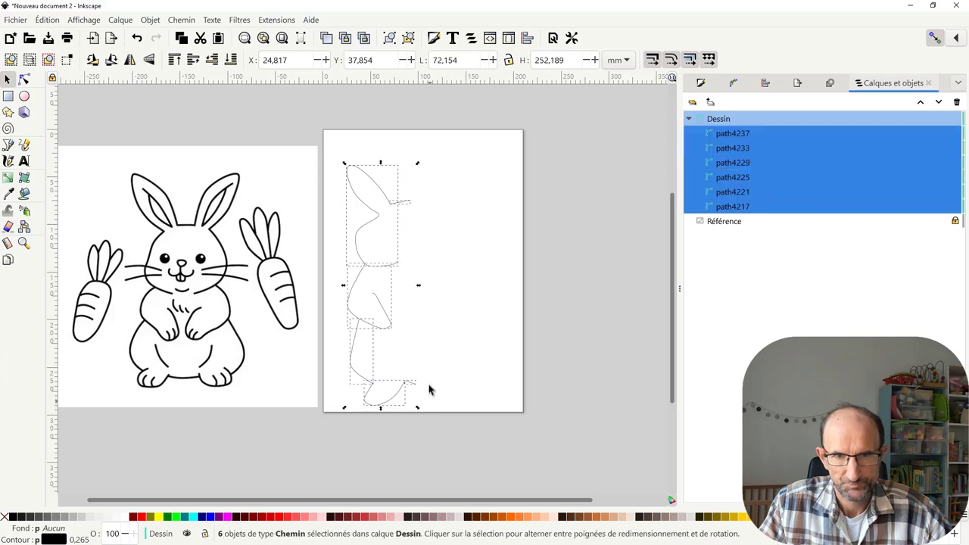
pyautogui.click(709, 103)
pyautogui.write('P')
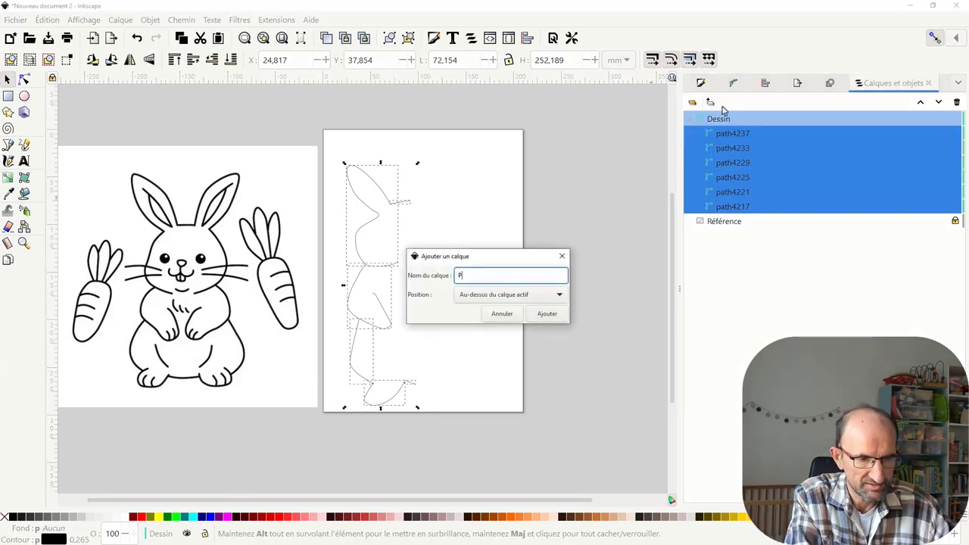
pyautogui.write('artie')
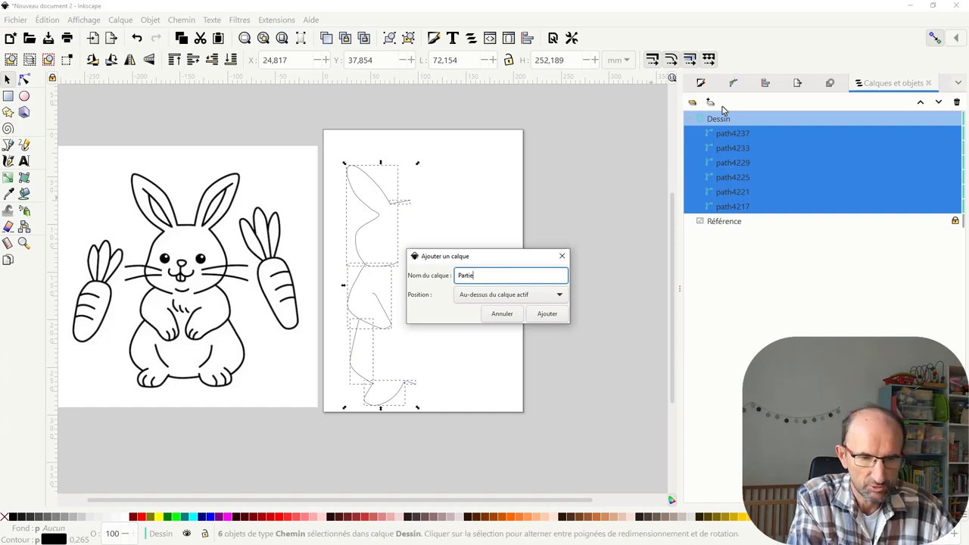
pyautogui.write('_G')
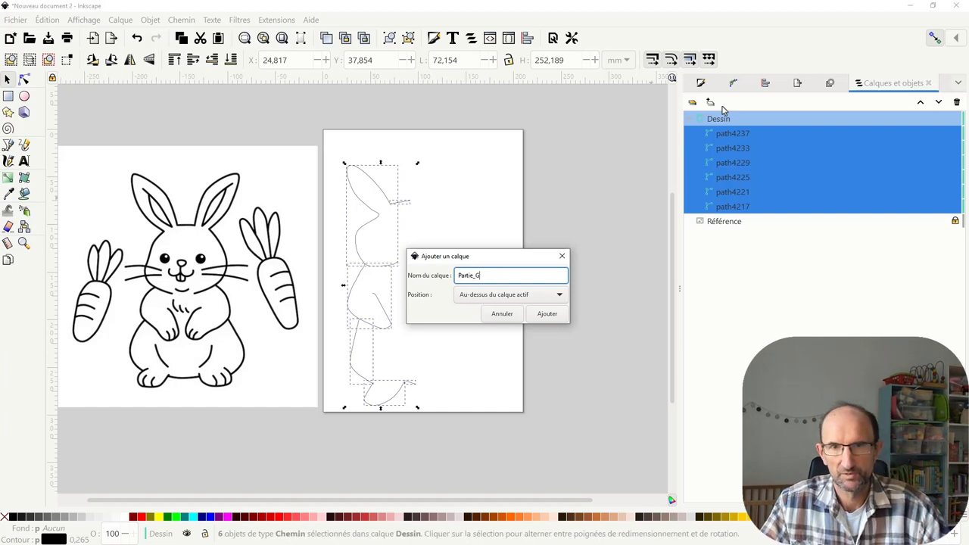
# Create Partie_G and move the six left-half strokes into it.
pyautogui.click(546, 314)
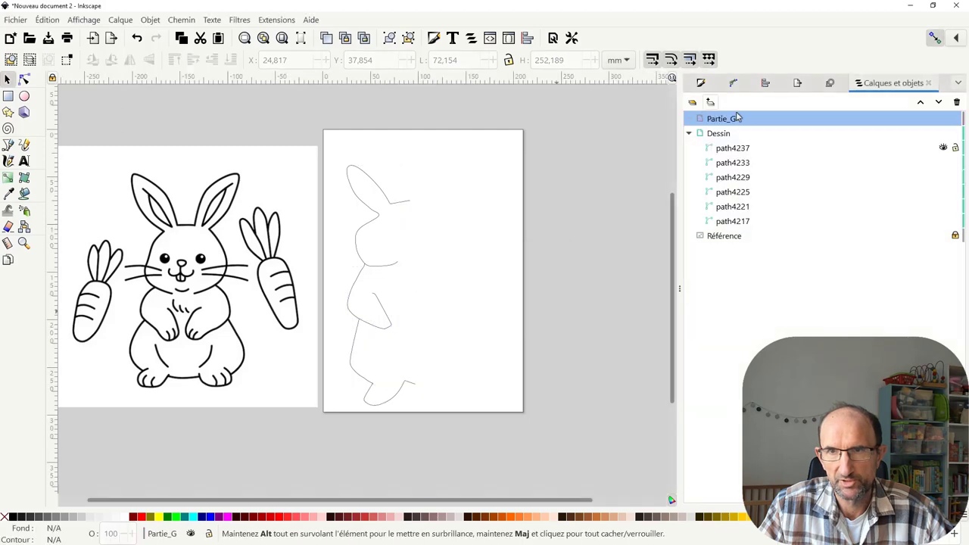
pyautogui.moveTo(342, 156)
pyautogui.mouseDown()
pyautogui.moveTo(425, 415)
pyautogui.moveTo(419, 273)
pyautogui.mouseUp()
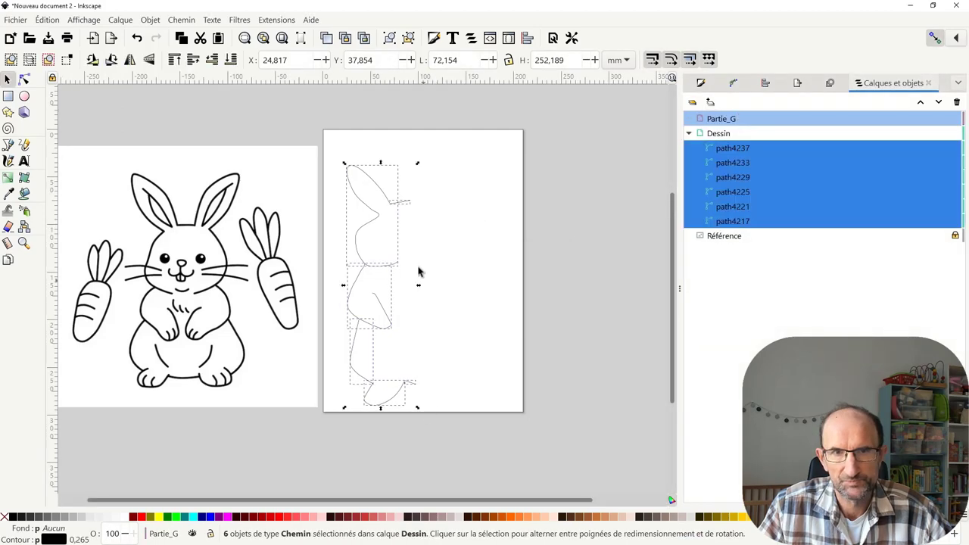
pyautogui.rightClick(387, 232)
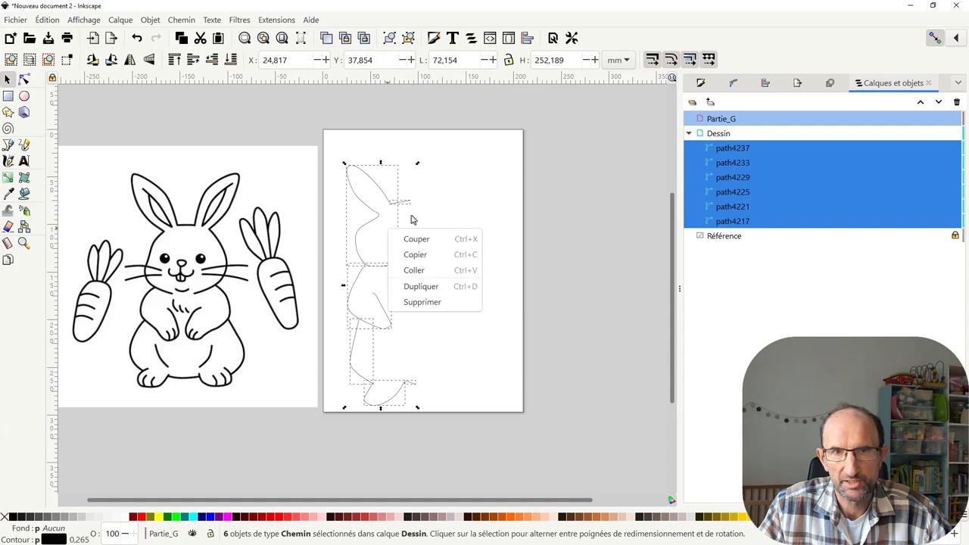
pyautogui.press('Escape')
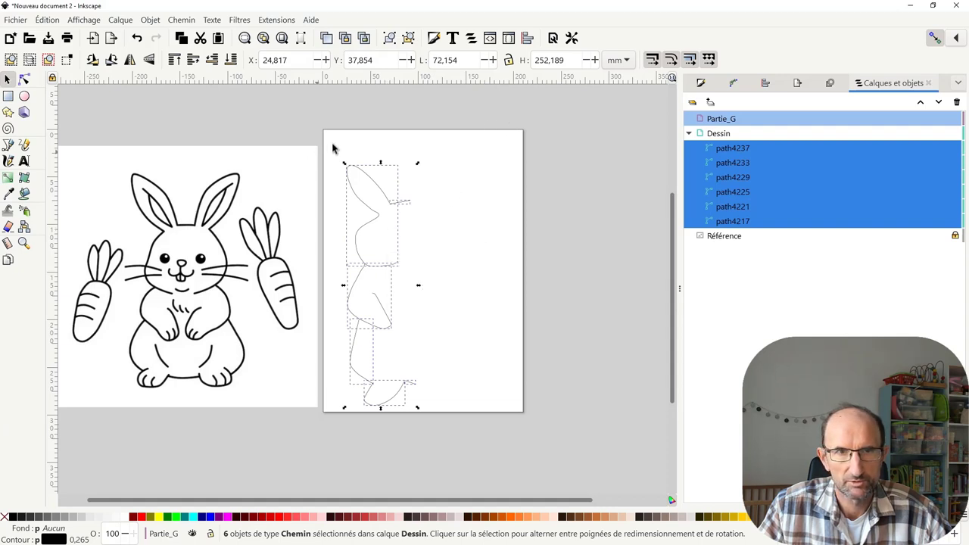
pyautogui.moveTo(330, 143)
pyautogui.mouseDown()
pyautogui.moveTo(411, 406)
pyautogui.moveTo(436, 411)
pyautogui.mouseUp()
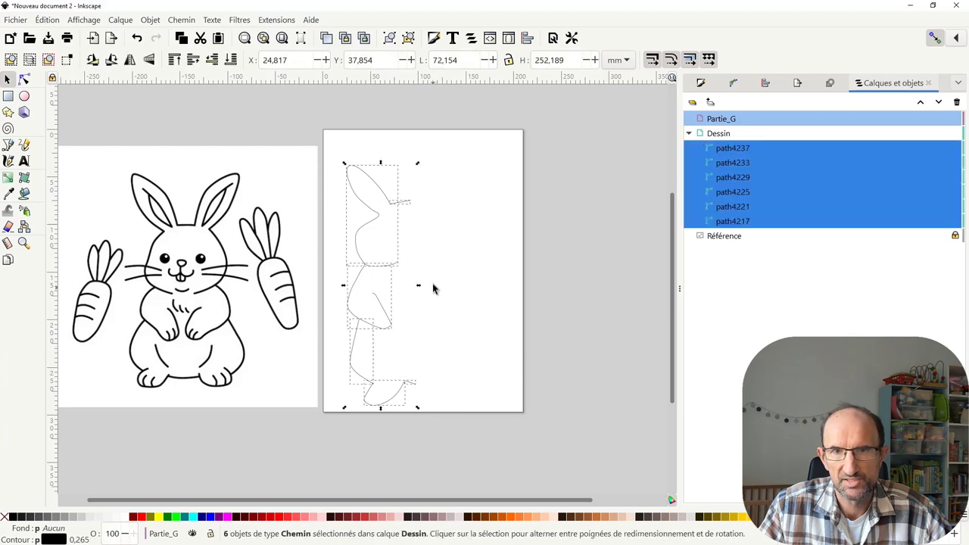
pyautogui.rightClick(371, 186)
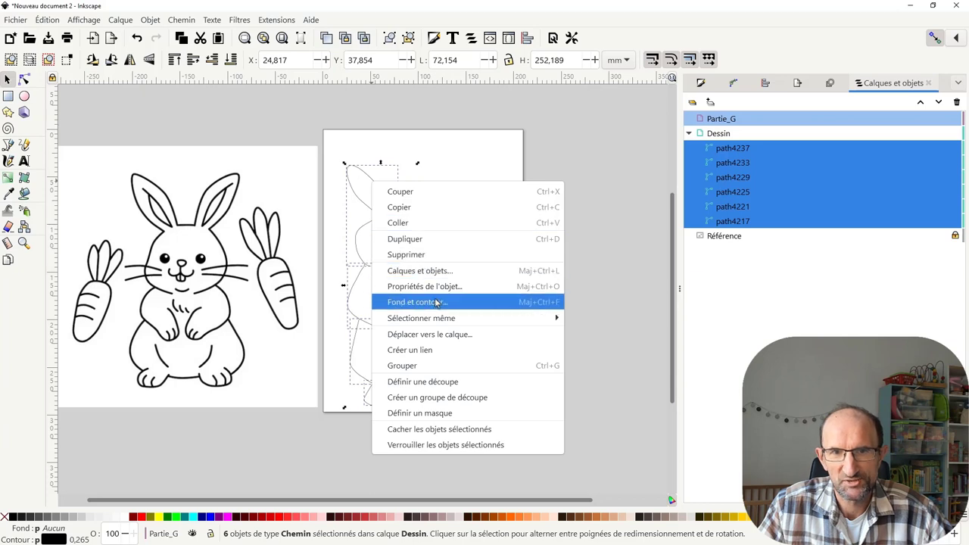
pyautogui.click(442, 335)
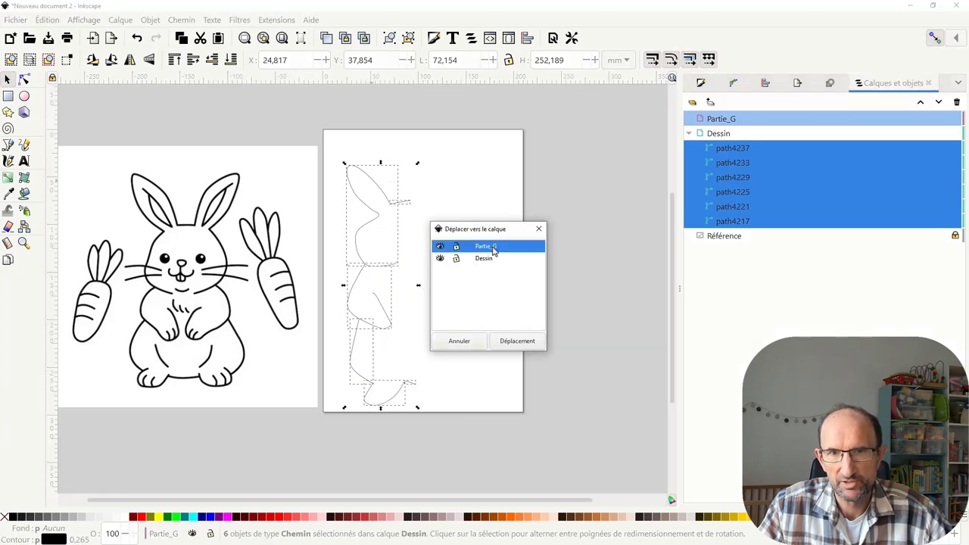
pyautogui.click(517, 340)
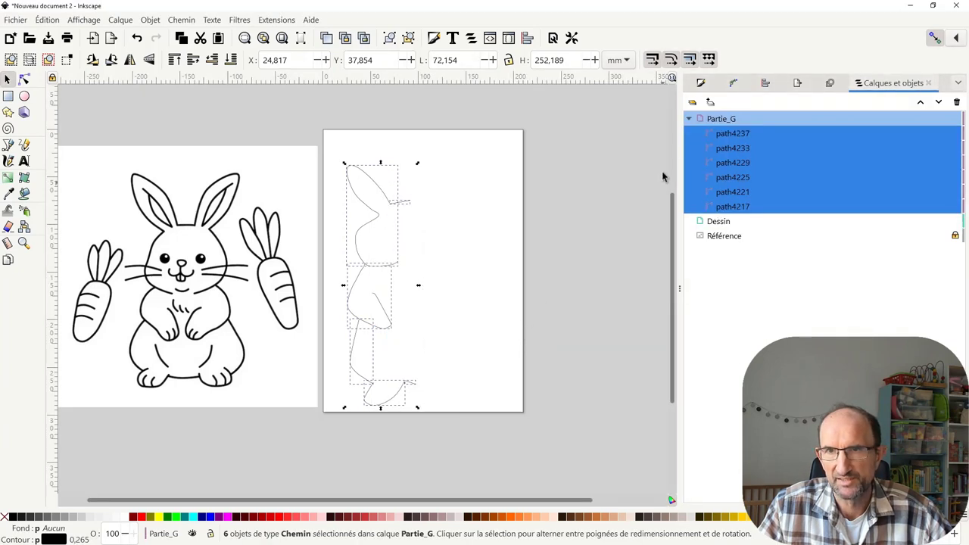
# Nest the Partie_G layer inside Dessin as a sublayer.
pyautogui.click(688, 119)
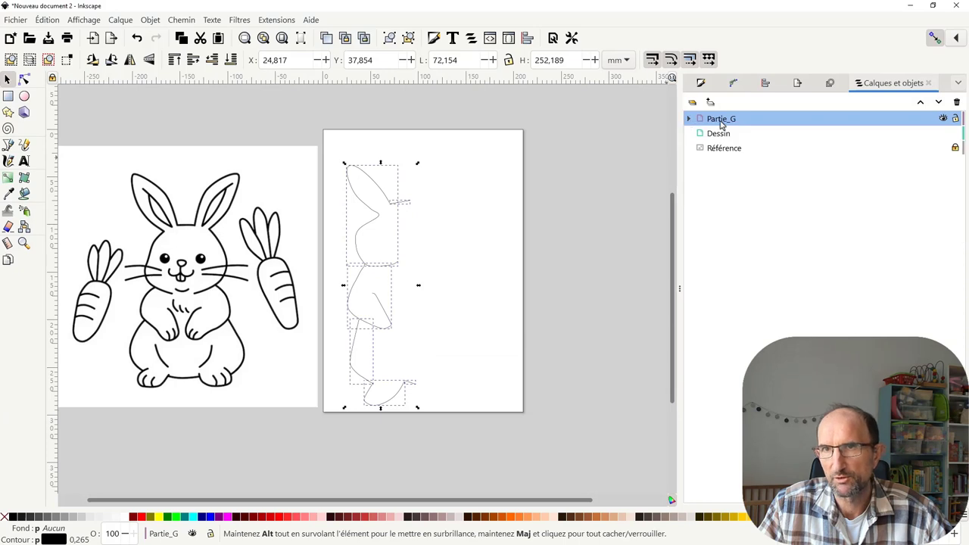
pyautogui.click(718, 134)
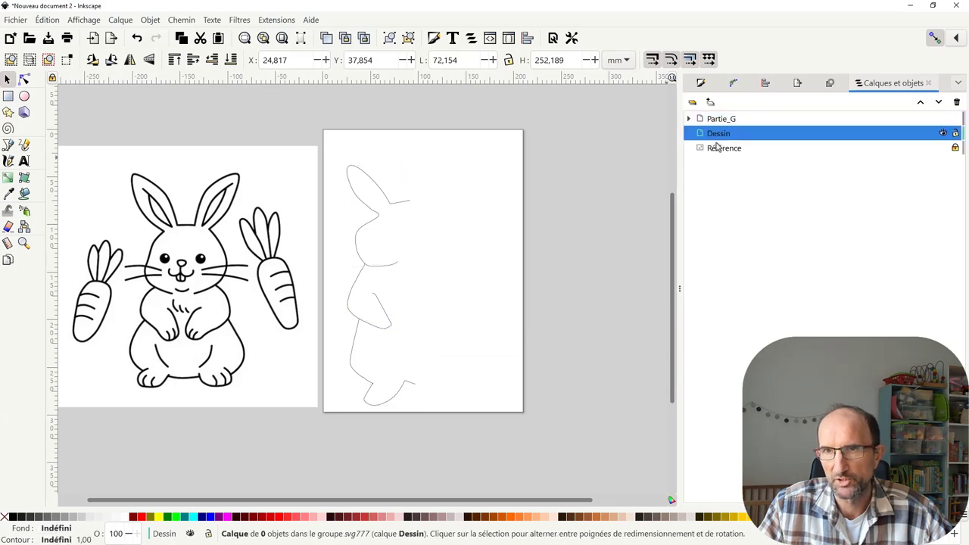
pyautogui.click(688, 119)
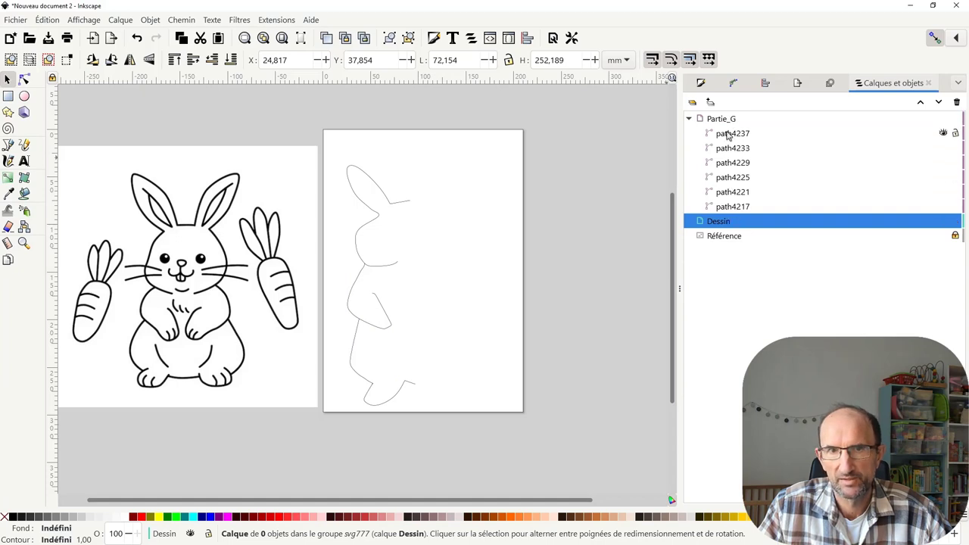
pyautogui.click(688, 119)
pyautogui.moveTo(719, 124); pyautogui.dragTo(726, 224)
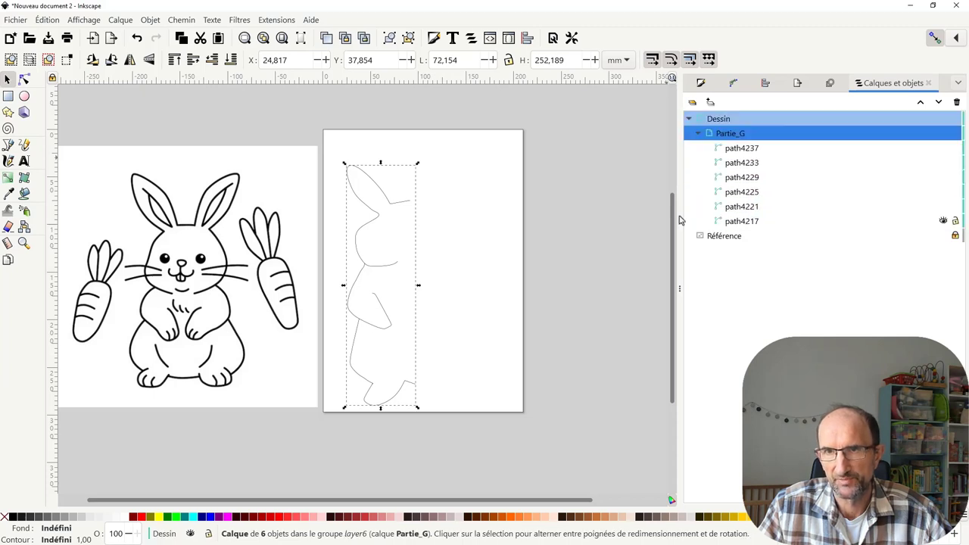
pyautogui.click(606, 206)
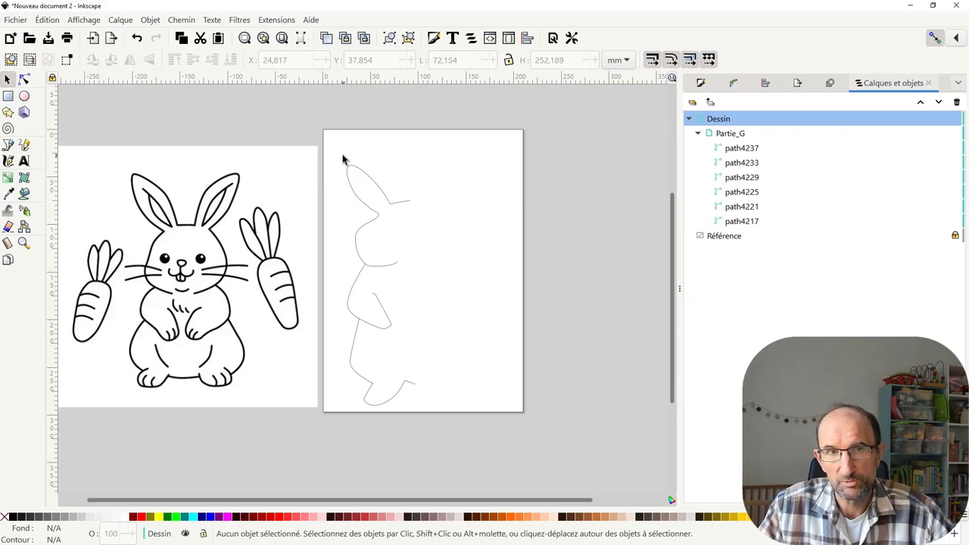
# Duplicate the six left-half strokes, shift the copy right, and start a Partie_D layer.
pyautogui.moveTo(340, 156)
pyautogui.mouseDown()
pyautogui.moveTo(430, 412)
pyautogui.moveTo(426, 400)
pyautogui.mouseUp()
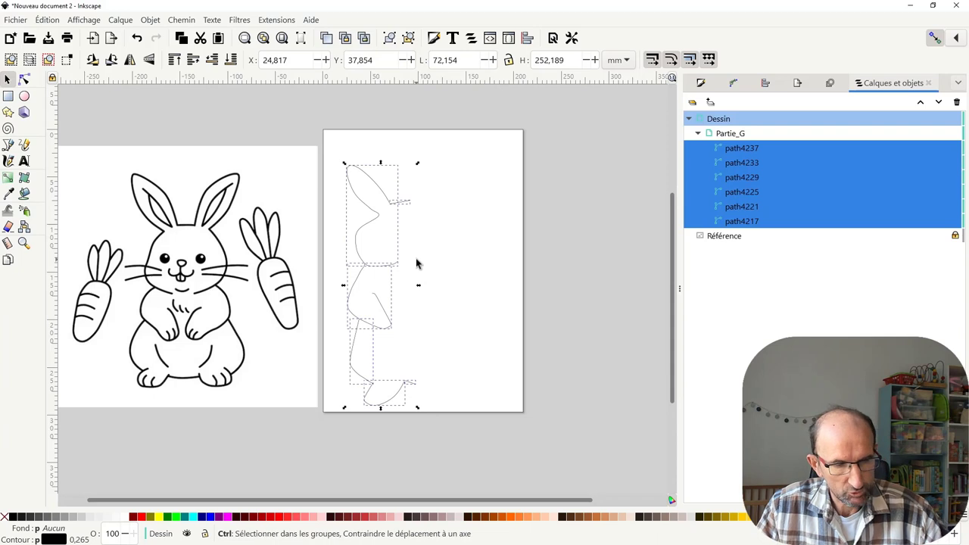
pyautogui.hotkey('ctrl', 'd')
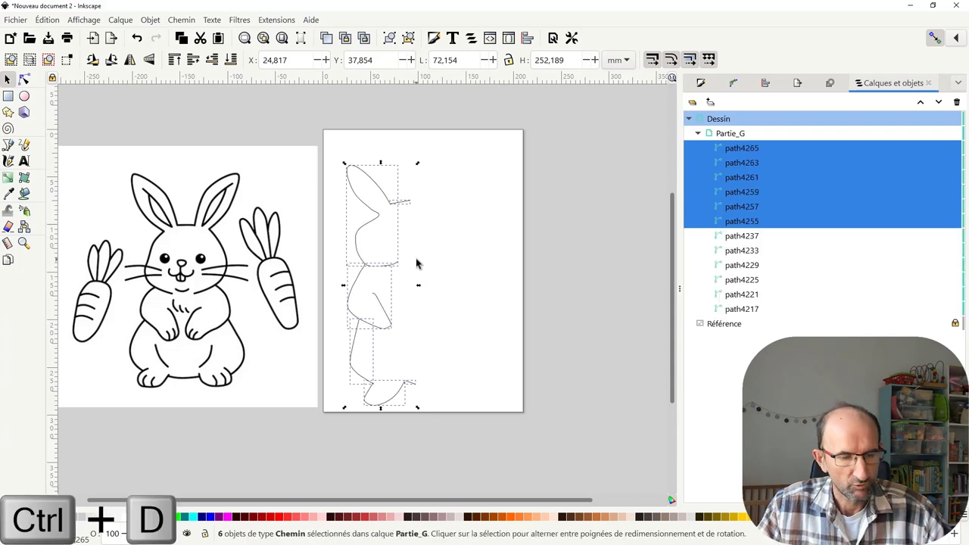
pyautogui.press('ctrl')
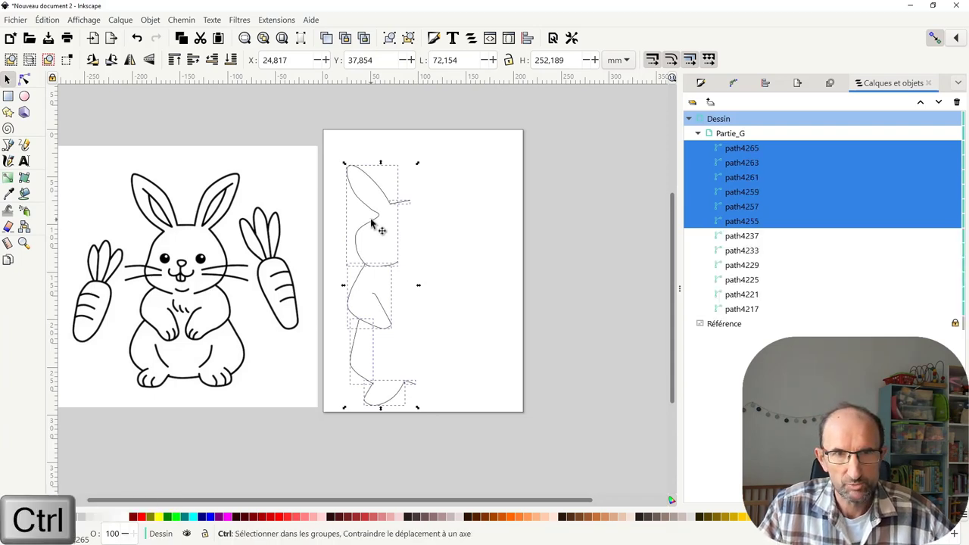
pyautogui.moveTo(371, 222); pyautogui.dragTo(475, 234)
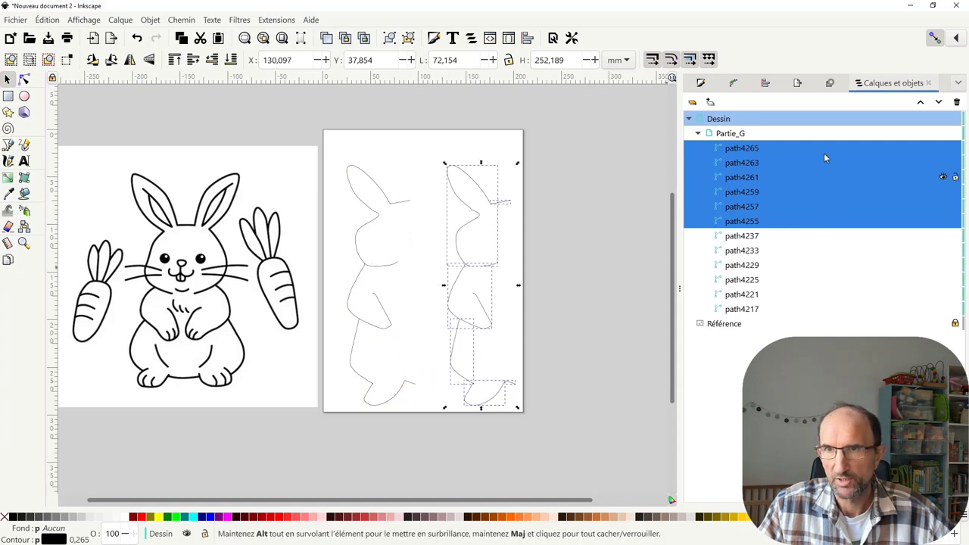
pyautogui.click(710, 103)
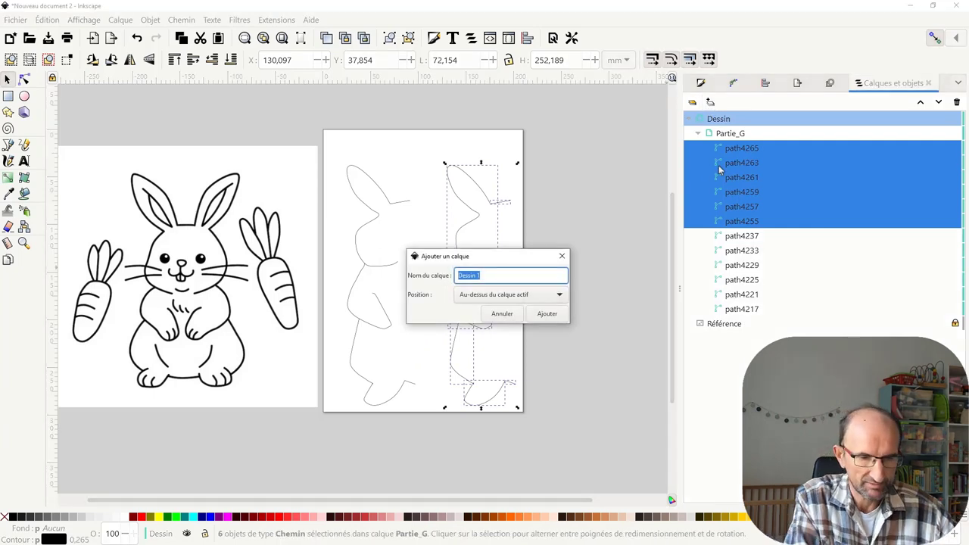
pyautogui.write('Partie')
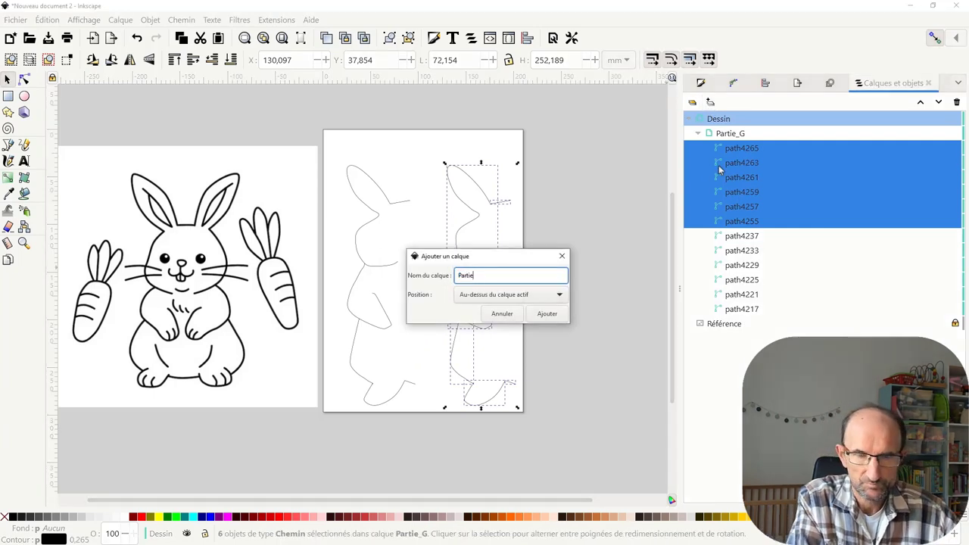
pyautogui.write('_D')
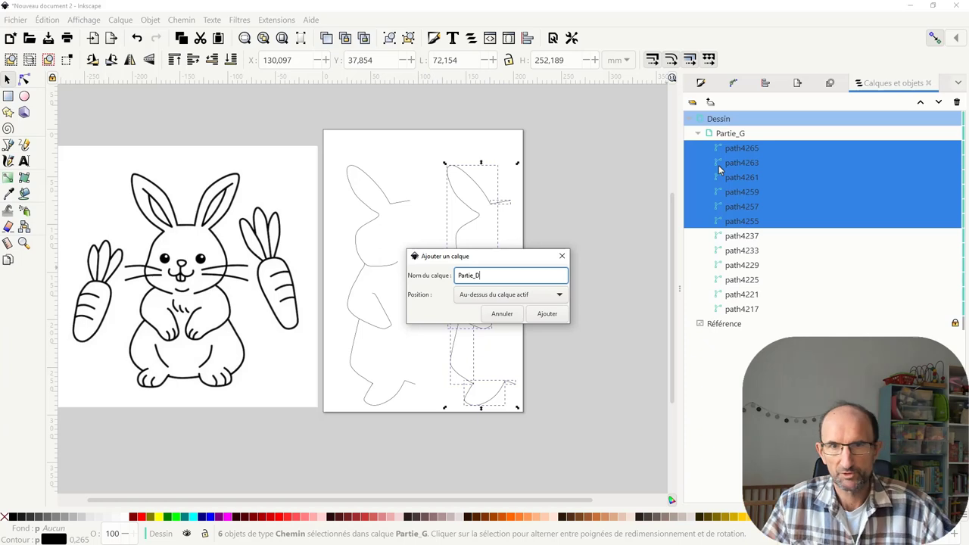
# Add the Partie_D layer, flip the copied strokes horizontally, and slide them against the left half.
pyautogui.click(546, 314)
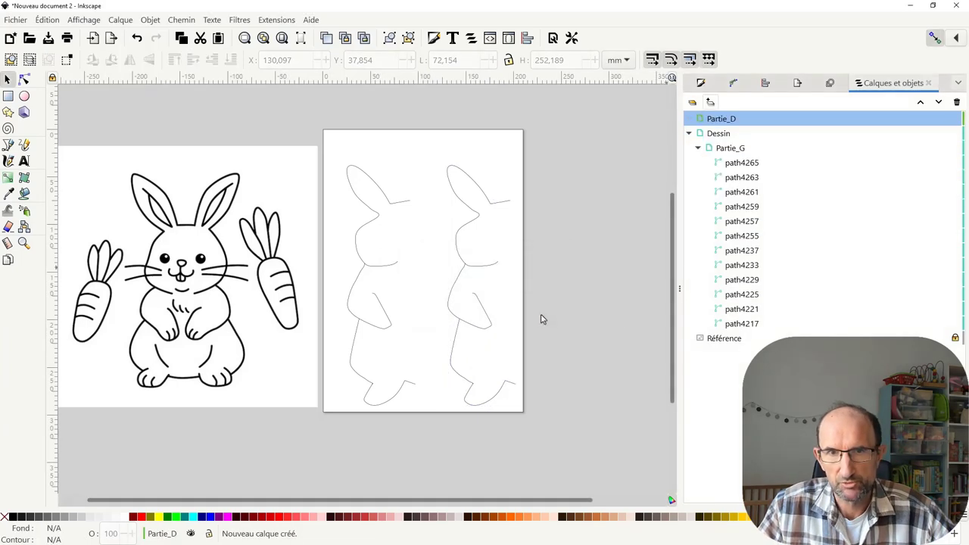
pyautogui.moveTo(433, 149); pyautogui.dragTo(558, 421)
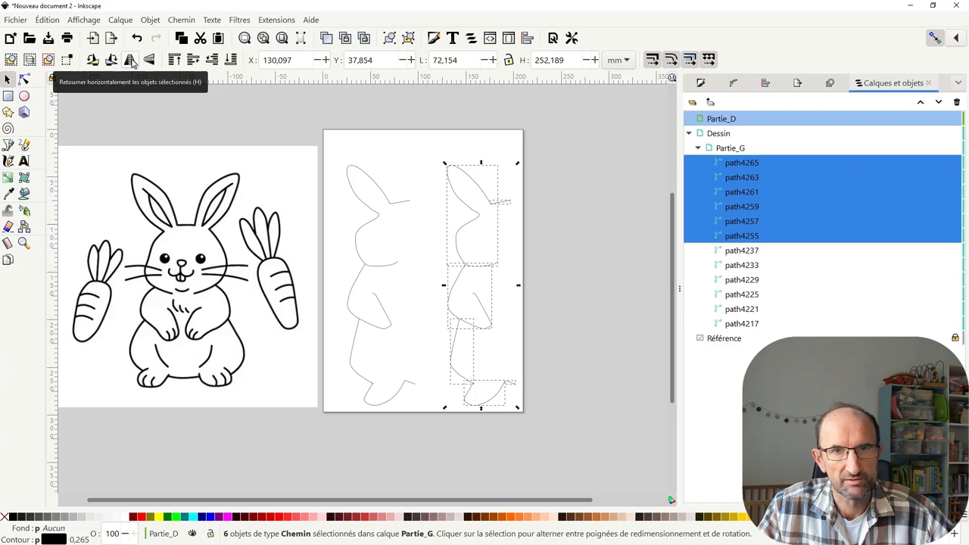
pyautogui.click(132, 62)
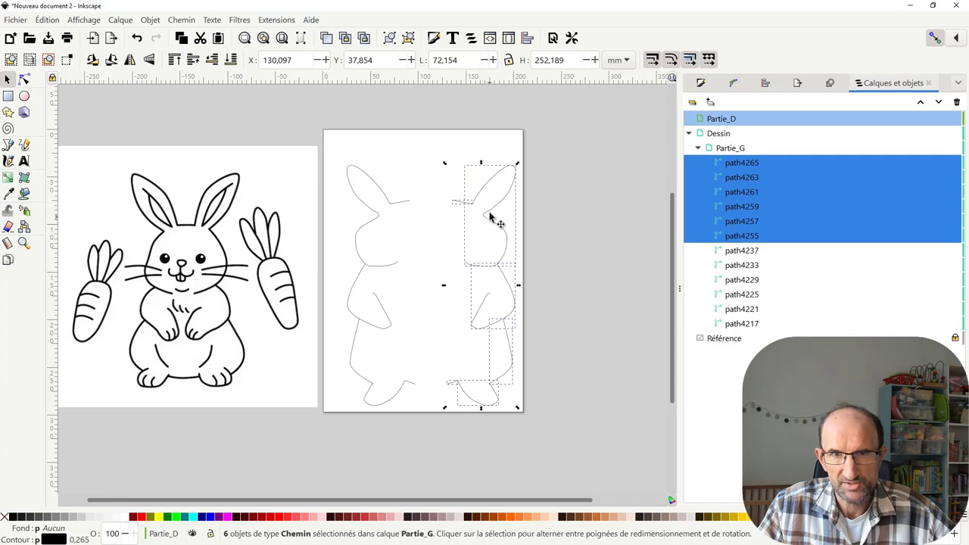
pyautogui.press('s')
pyautogui.moveTo(491, 212)
pyautogui.mouseDown()
pyautogui.moveTo(449, 214)
pyautogui.moveTo(469, 216)
pyautogui.mouseUp()
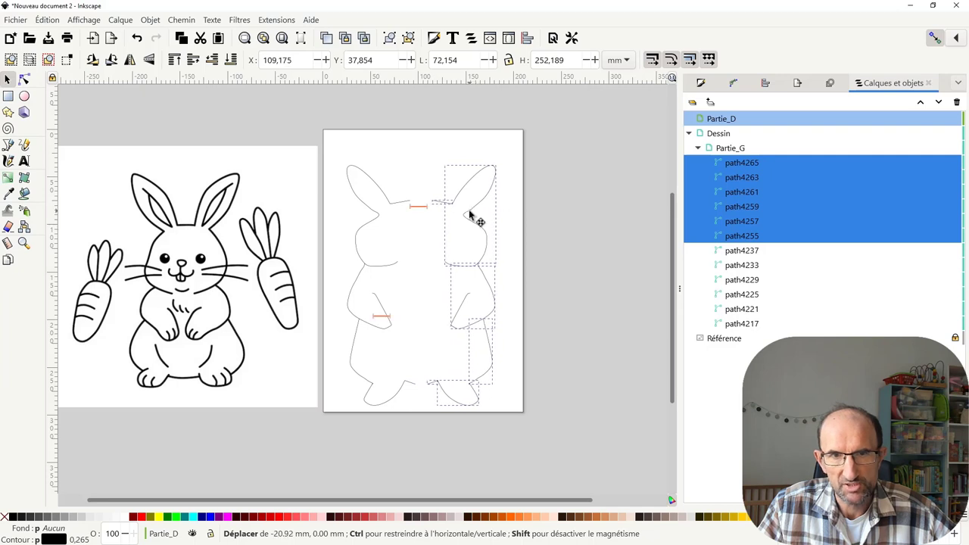
pyautogui.moveTo(469, 216); pyautogui.dragTo(463, 214)
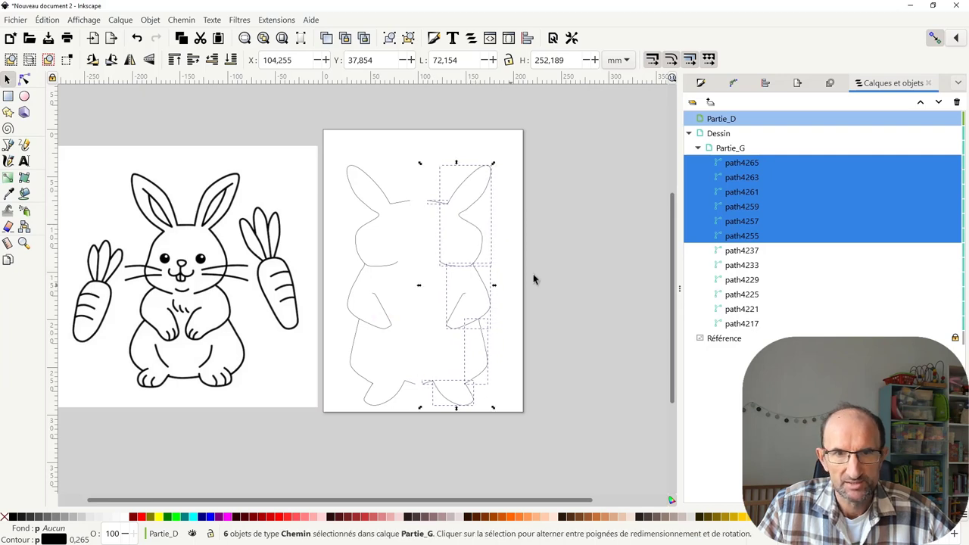
pyautogui.click(569, 314)
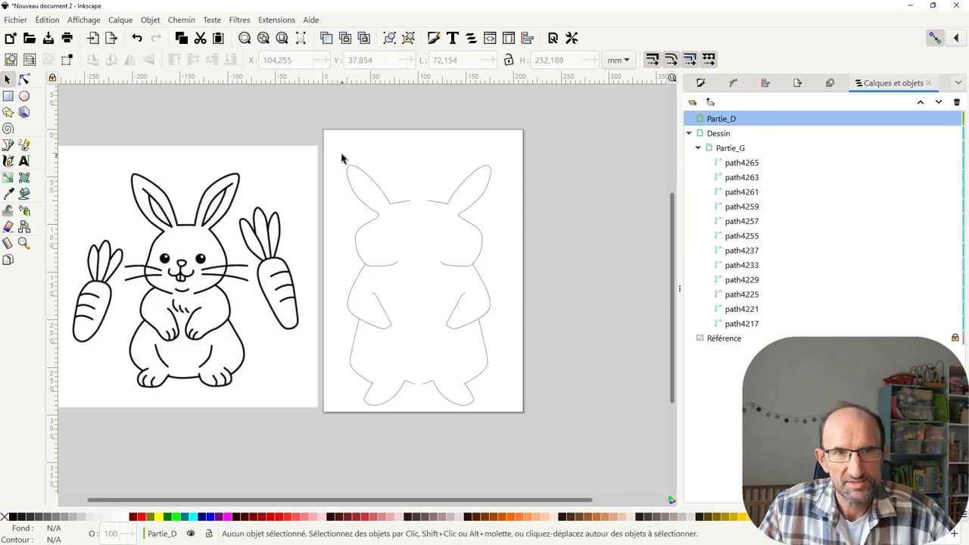
# Narrow the whole rabbit outline to about 74% width.
pyautogui.moveTo(342, 158); pyautogui.dragTo(510, 422)
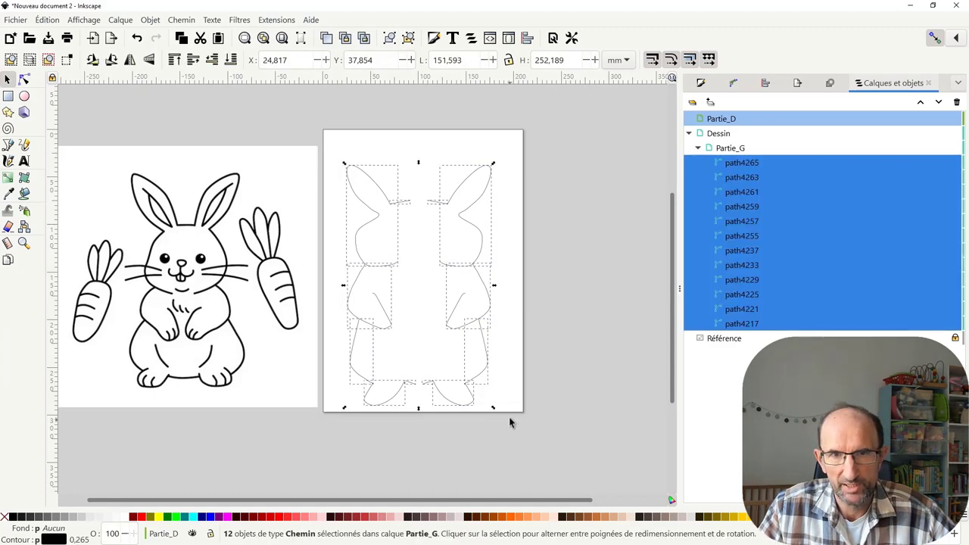
pyautogui.moveTo(494, 286); pyautogui.dragTo(454, 283)
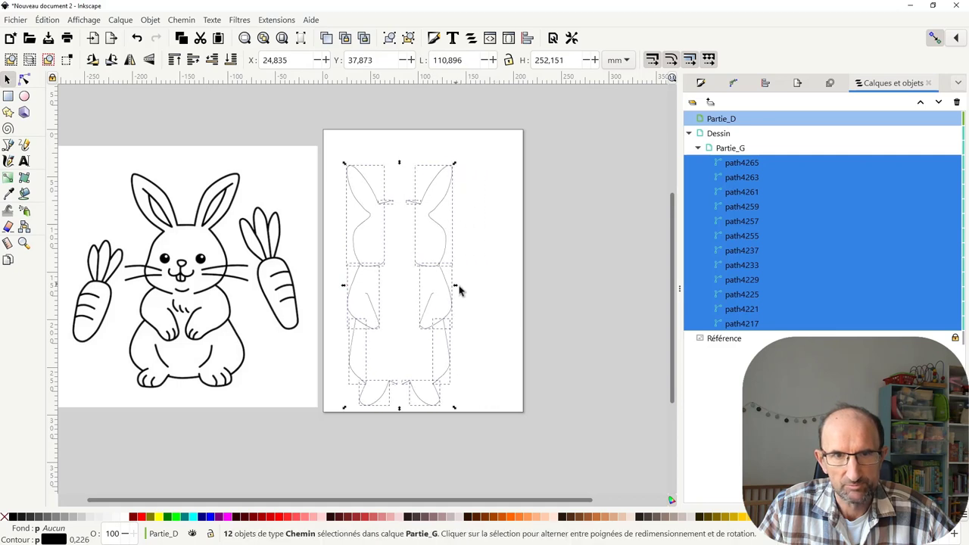
pyautogui.click(560, 296)
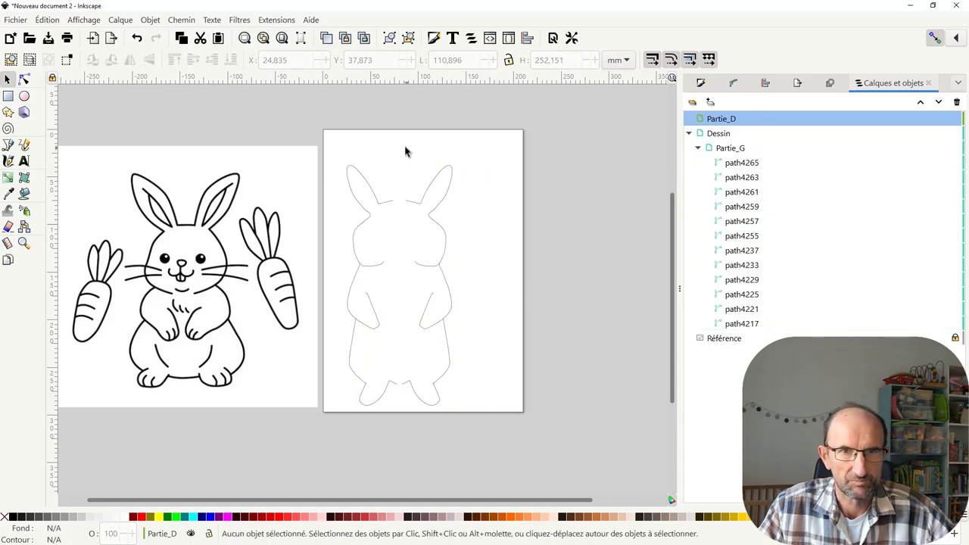
# Select the right half, test a small leftward shift, then undo it.
pyautogui.moveTo(405, 150); pyautogui.dragTo(488, 421)
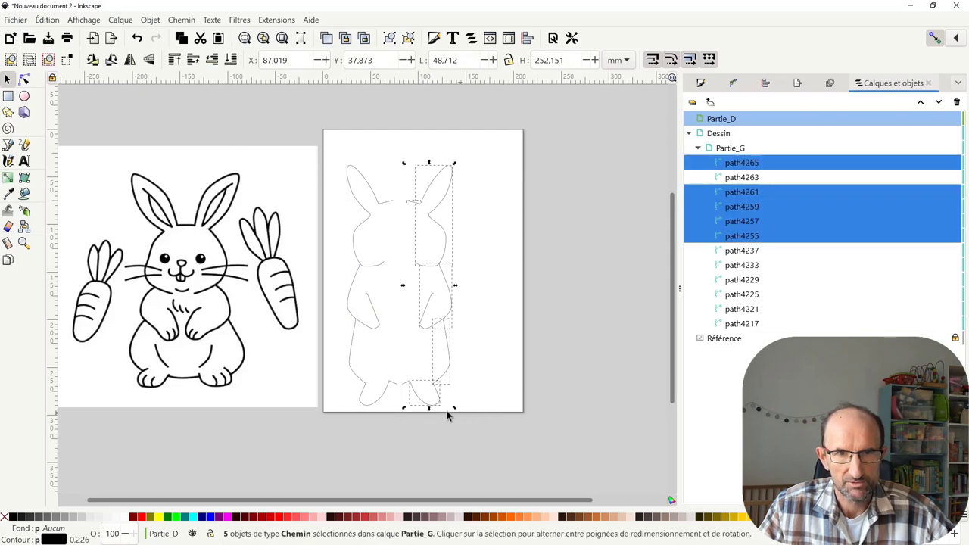
pyautogui.scroll(2, 430, 405)
pyautogui.scroll(2, 428, 408)
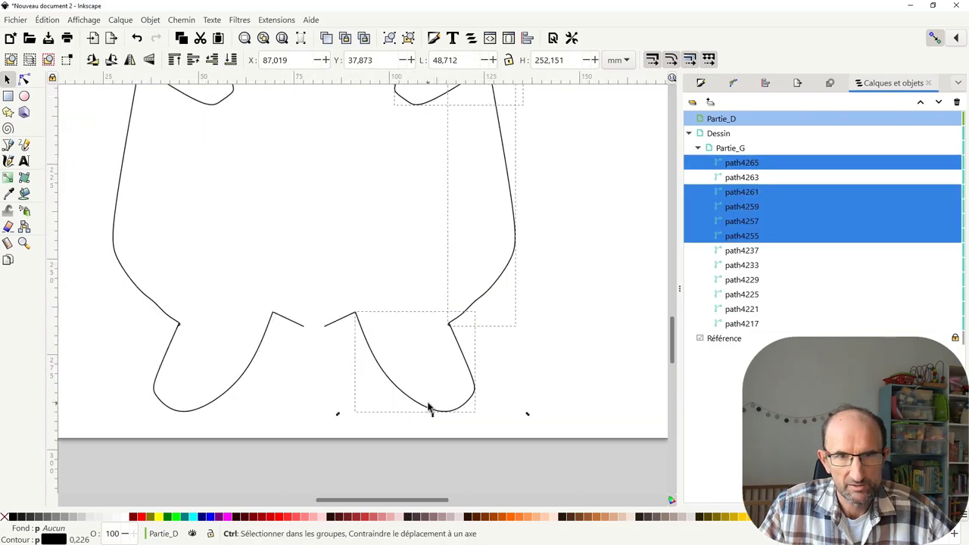
pyautogui.scroll(-1, 467, 307)
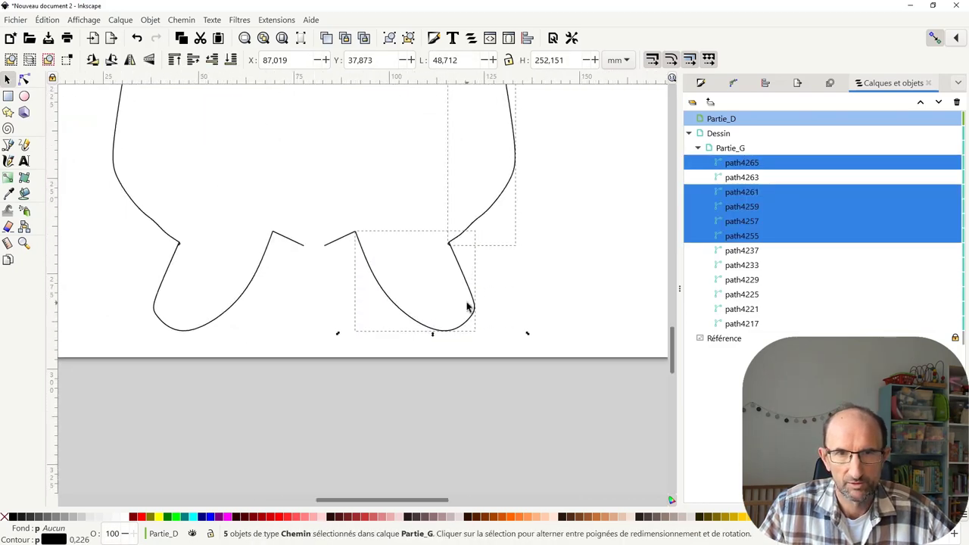
pyautogui.scroll(1, 467, 306)
pyautogui.scroll(-2, 467, 306)
pyautogui.scroll(-3, 467, 307)
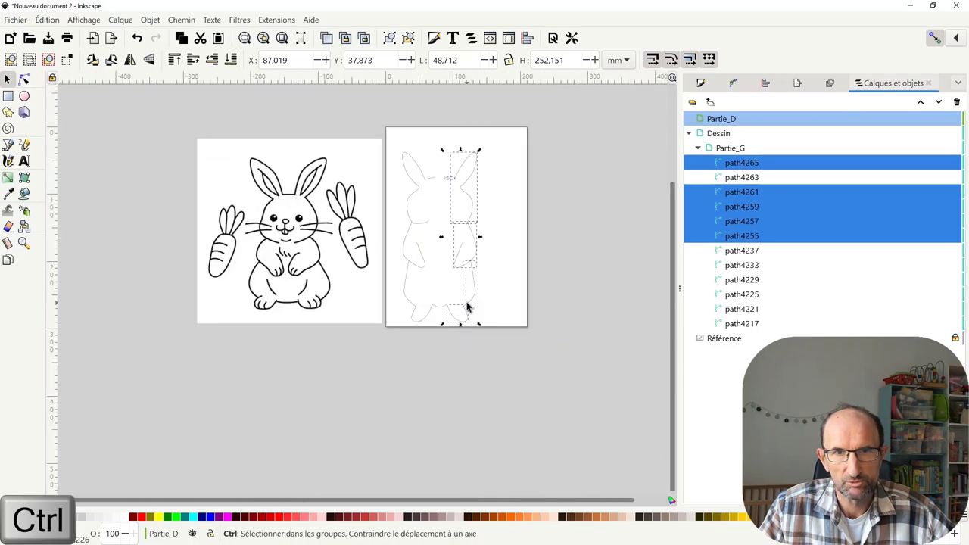
pyautogui.scroll(2, 467, 306)
pyautogui.scroll(1, 470, 307)
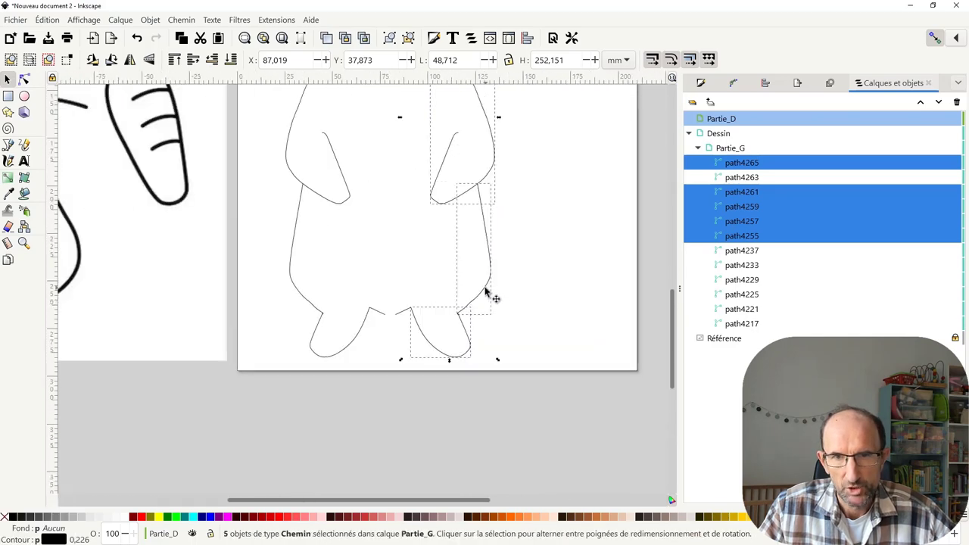
pyautogui.moveTo(486, 290); pyautogui.dragTo(480, 295)
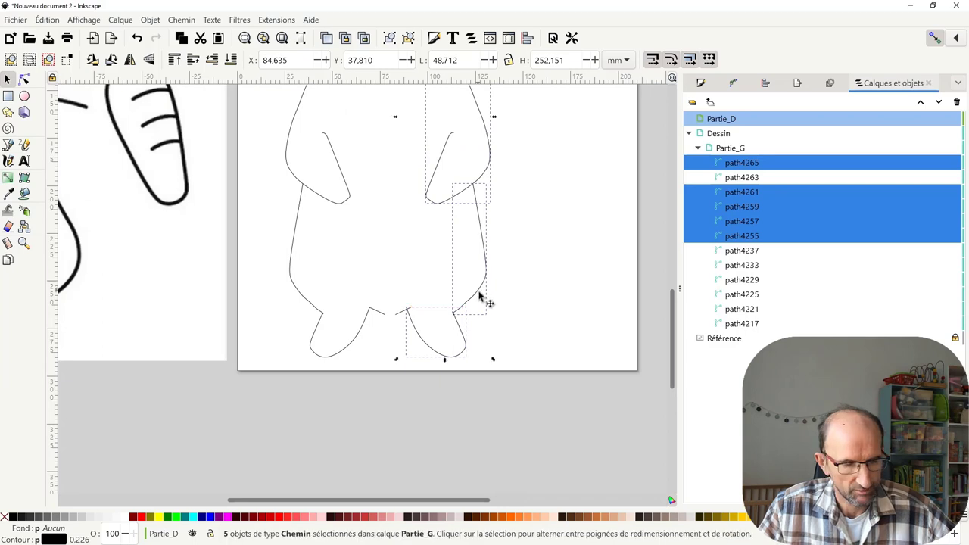
pyautogui.hotkey('ctrl', 'z')
pyautogui.keyDown('ctrl'); pyautogui.scroll(-2, 502, 314); pyautogui.keyUp('ctrl')
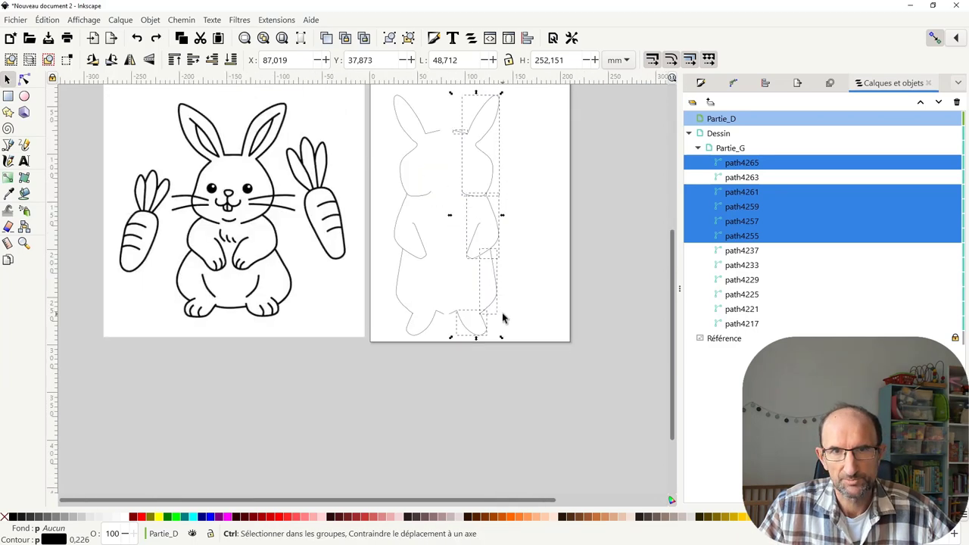
pyautogui.click(442, 103)
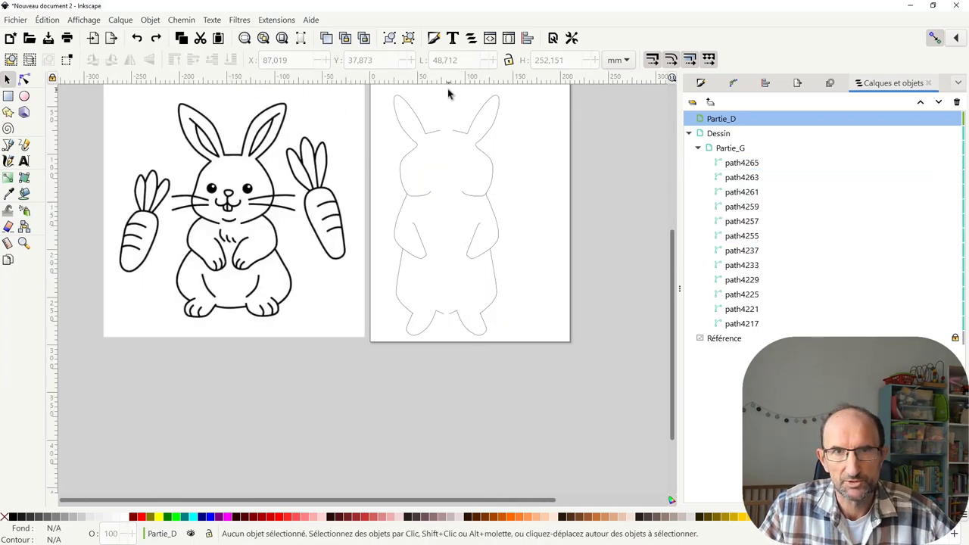
# Reselect the six right-half strokes to check their alignment, then deselect.
pyautogui.moveTo(448, 89); pyautogui.dragTo(530, 347)
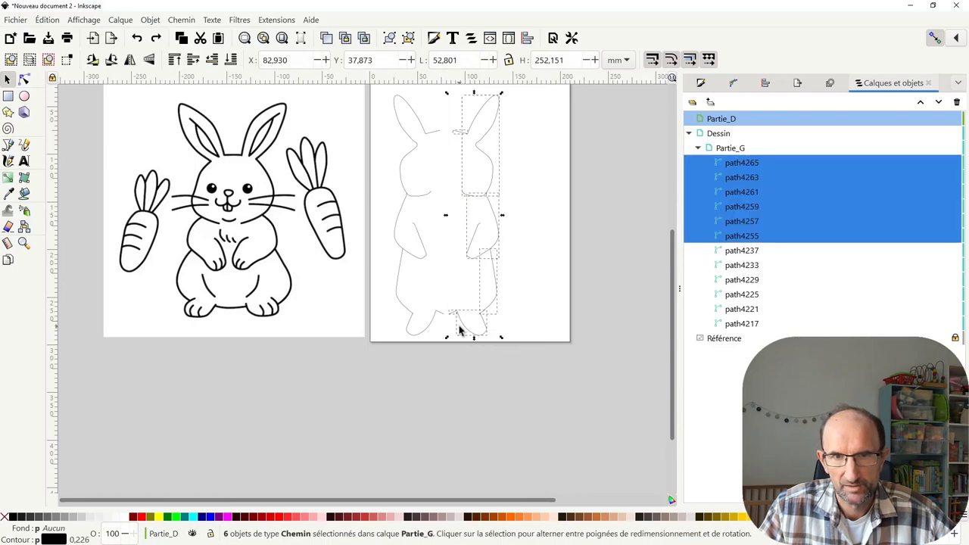
pyautogui.keyDown('ctrl'); pyautogui.scroll(2, 459, 329); pyautogui.keyUp('ctrl')
pyautogui.keyDown('ctrl'); pyautogui.scroll(2, 459, 329); pyautogui.keyUp('ctrl')
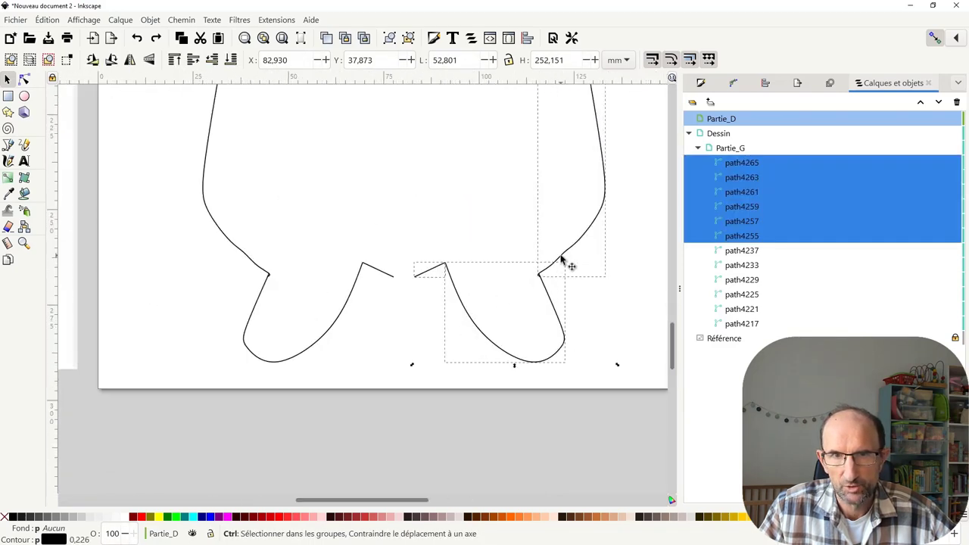
pyautogui.keyDown('ctrl'); pyautogui.scroll(-1, 561, 261); pyautogui.keyUp('ctrl')
pyautogui.keyDown('ctrl'); pyautogui.scroll(-2, 547, 268); pyautogui.keyUp('ctrl')
pyautogui.keyDown('ctrl'); pyautogui.scroll(-1, 547, 270); pyautogui.keyUp('ctrl')
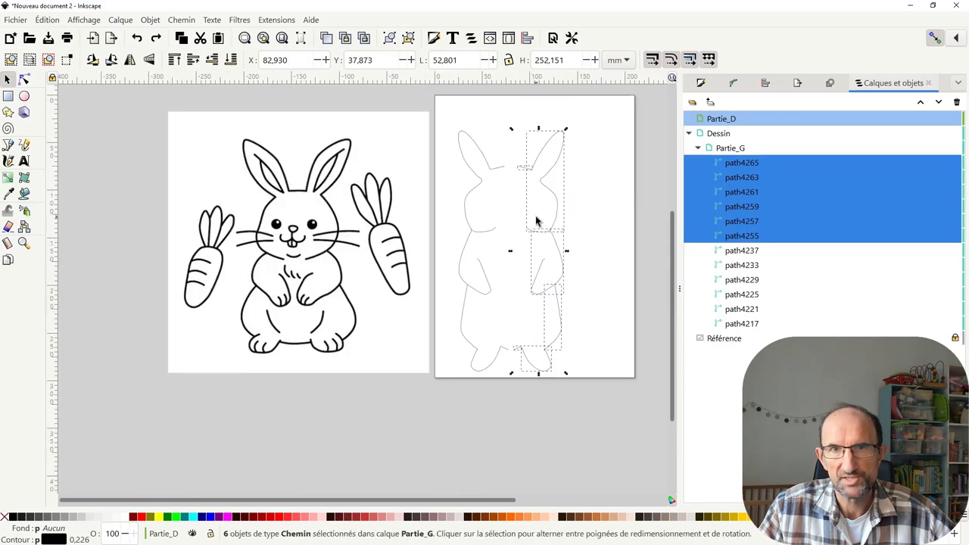
pyautogui.click(624, 122)
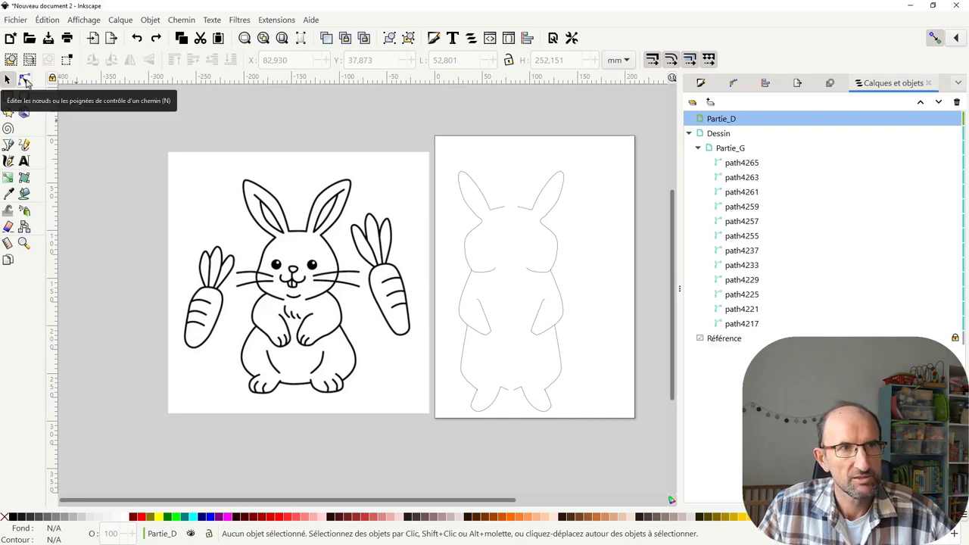
# Join the two short ear-base lines by connecting their inner end nodes with a new segment.
pyautogui.click(25, 80)
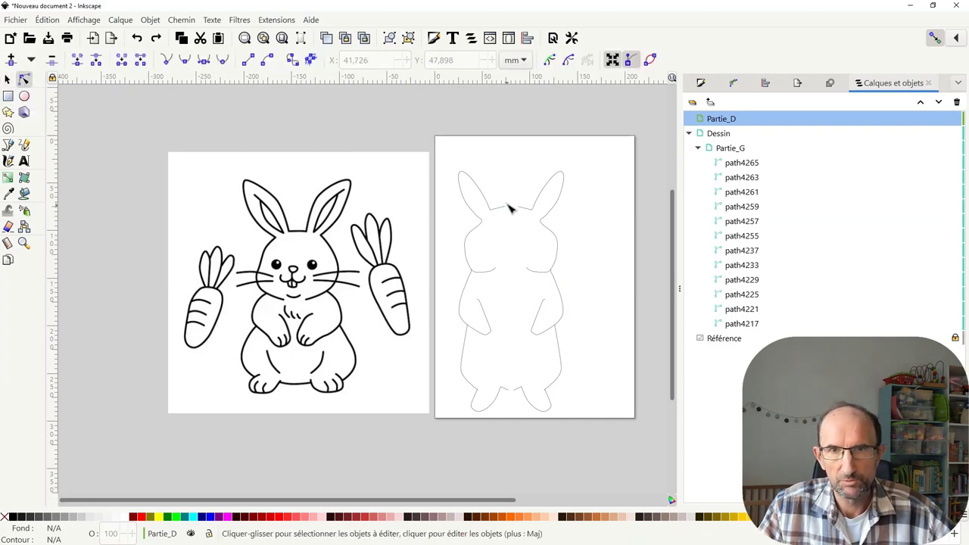
pyautogui.scroll(2, 518, 217)
pyautogui.scroll(1, 507, 203)
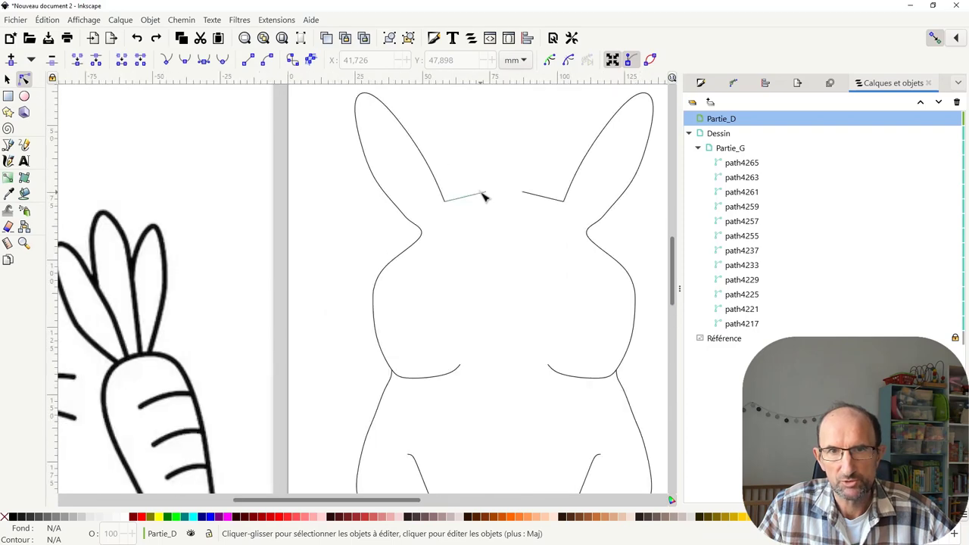
pyautogui.click(484, 197)
pyautogui.click(521, 196)
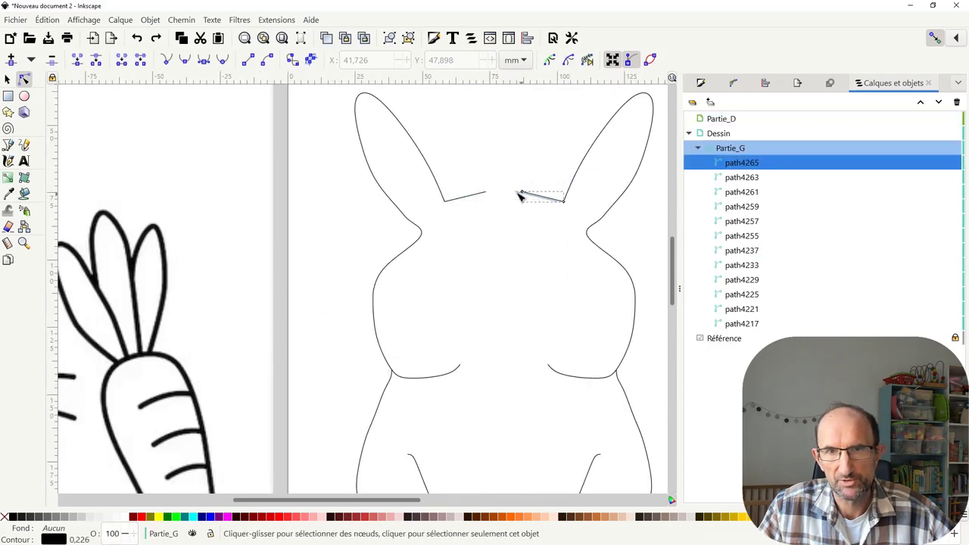
pyautogui.keyDown('shift'); pyautogui.click(482, 196); pyautogui.keyUp('shift')
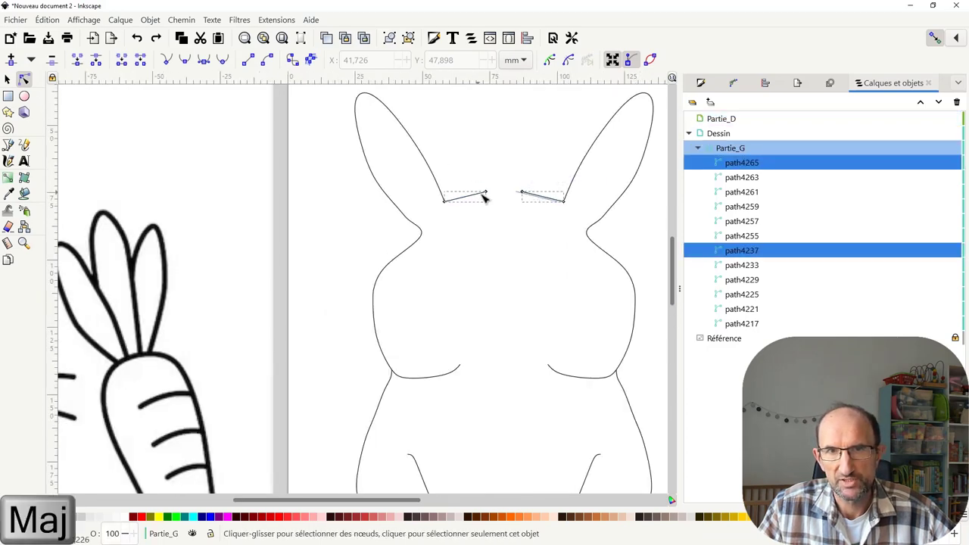
pyautogui.moveTo(473, 160); pyautogui.dragTo(531, 236)
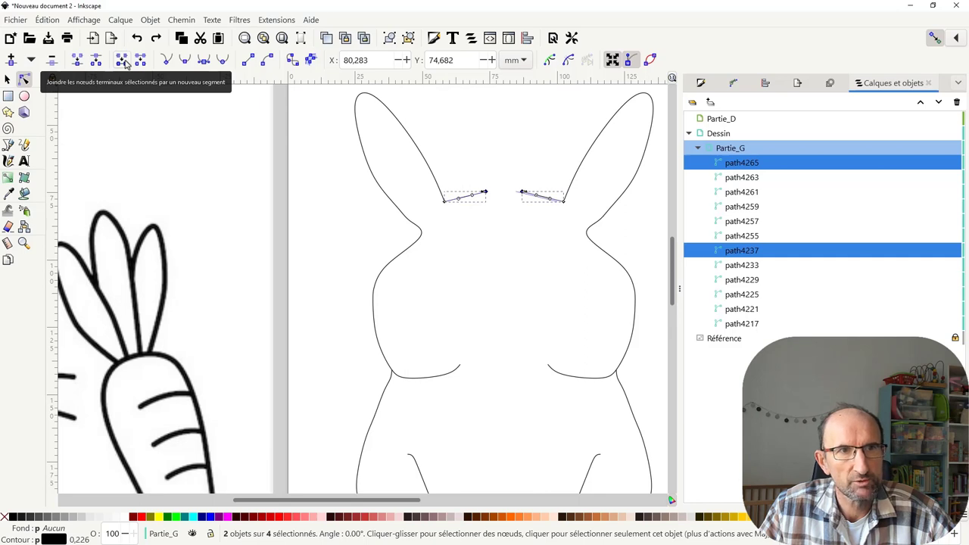
pyautogui.click(126, 64)
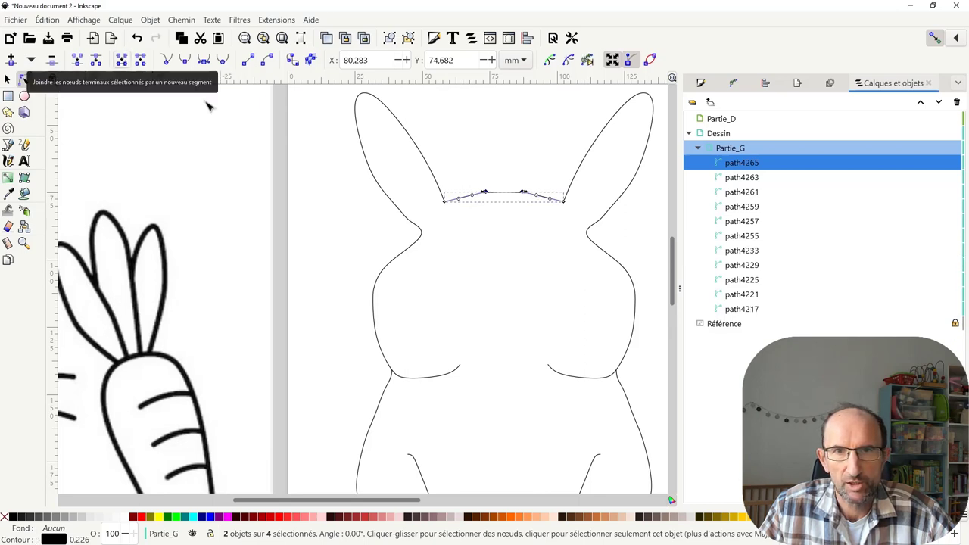
pyautogui.click(512, 263)
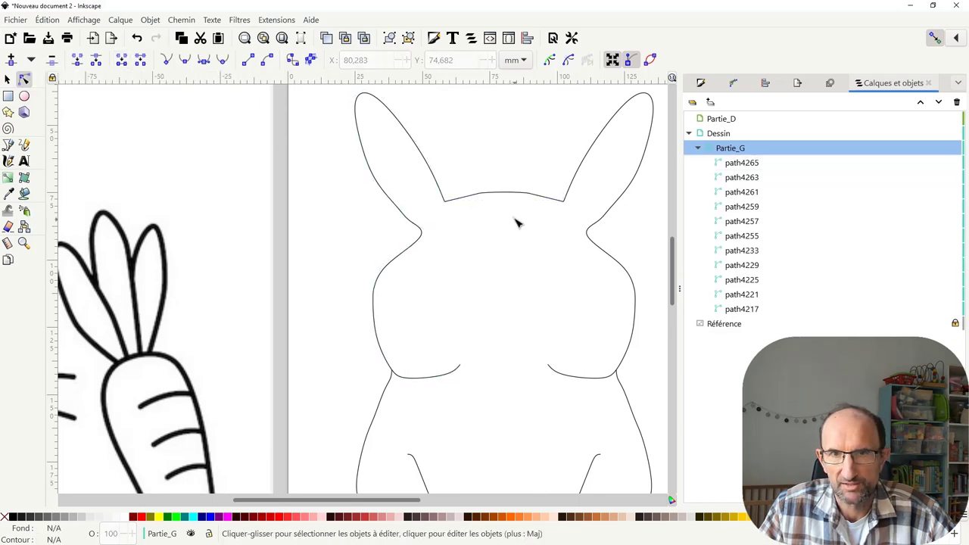
pyautogui.keyDown('ctrl'); pyautogui.scroll(-2, 512, 310); pyautogui.keyUp('ctrl')
pyautogui.keyDown('ctrl'); pyautogui.scroll(-1, 532, 421); pyautogui.keyUp('ctrl')
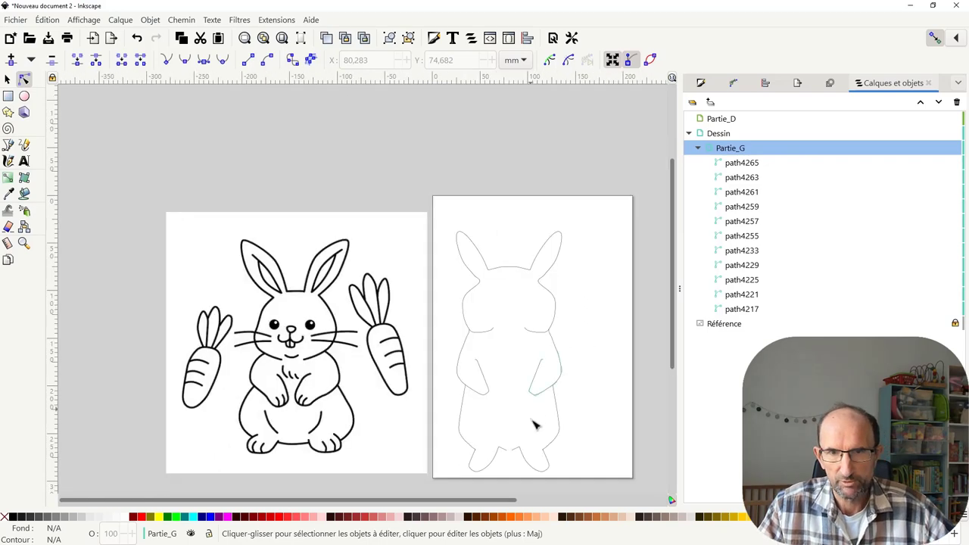
pyautogui.keyDown('ctrl'); pyautogui.scroll(2, 532, 461); pyautogui.keyUp('ctrl')
pyautogui.keyDown('ctrl'); pyautogui.scroll(4, 532, 461); pyautogui.keyUp('ctrl')
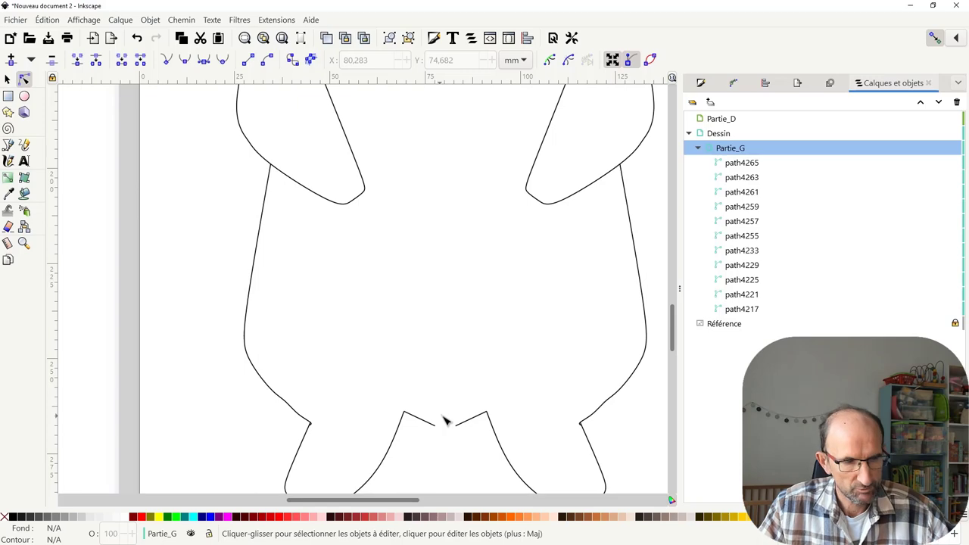
# Undo the ear-base join and select the six left-half outline pieces.
pyautogui.hotkey('ctrl', 'z')
pyautogui.keyDown('ctrl'); pyautogui.scroll(-1, 478, 385); pyautogui.keyUp('ctrl')
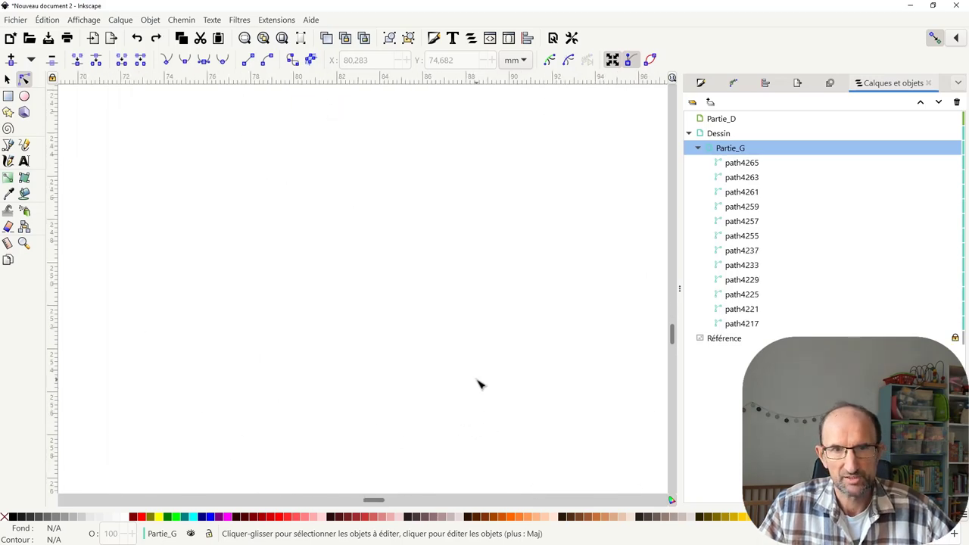
pyautogui.keyDown('ctrl'); pyautogui.scroll(-2, 485, 348); pyautogui.keyUp('ctrl')
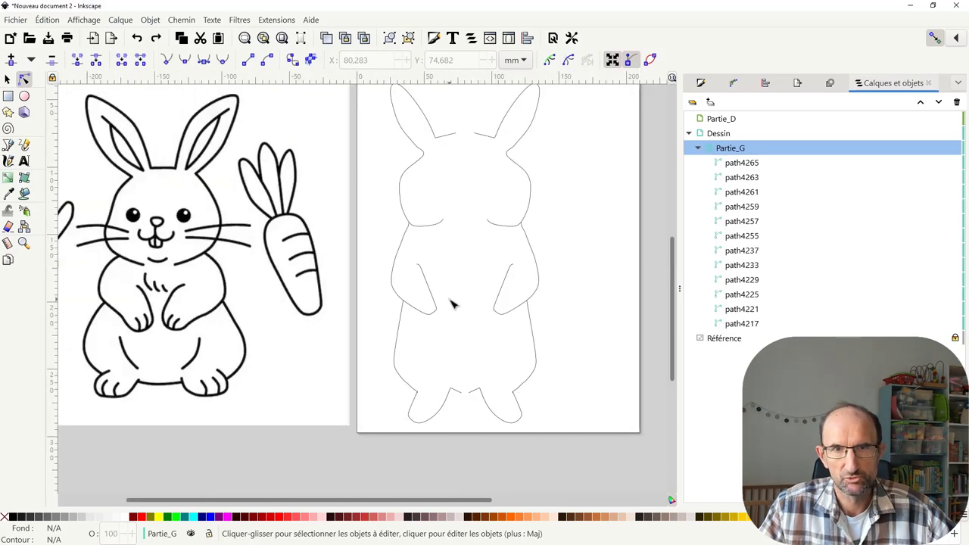
pyautogui.keyDown('ctrl'); pyautogui.scroll(-1, 452, 303); pyautogui.keyUp('ctrl')
pyautogui.moveTo(410, 182); pyautogui.dragTo(455, 386)
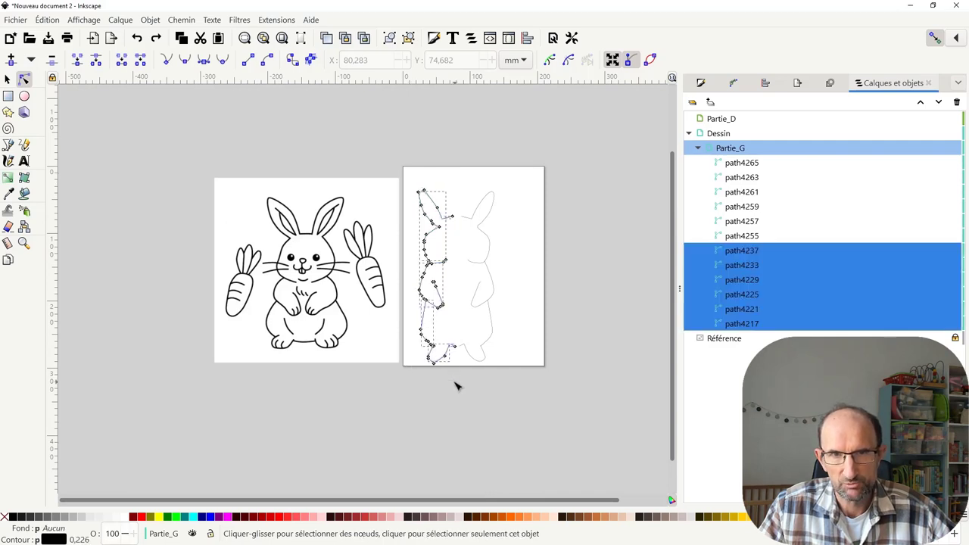
# Duplicate the six left-half pieces and move the copy far left of the reference drawing.
pyautogui.keyDown('ctrl'); pyautogui.scroll(1, 467, 283); pyautogui.keyUp('ctrl')
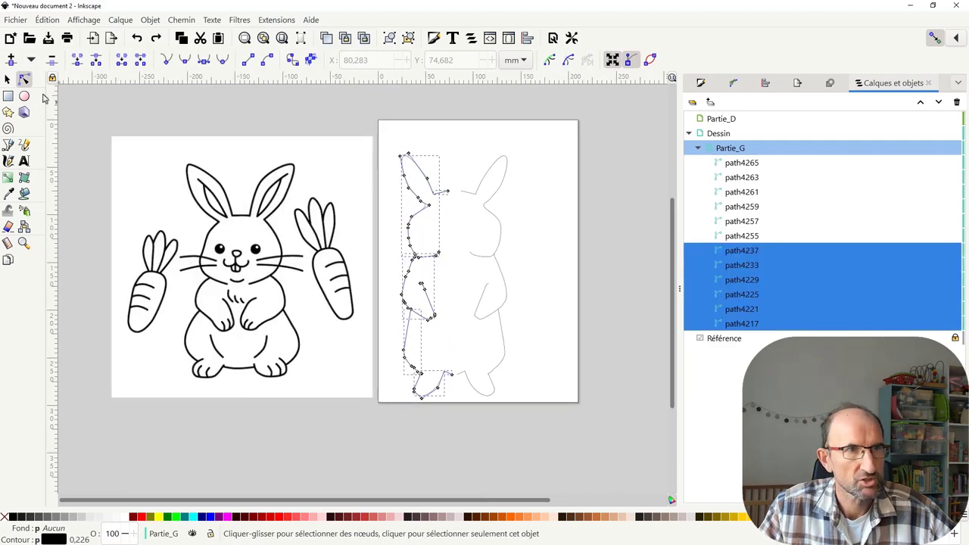
pyautogui.click(13, 81)
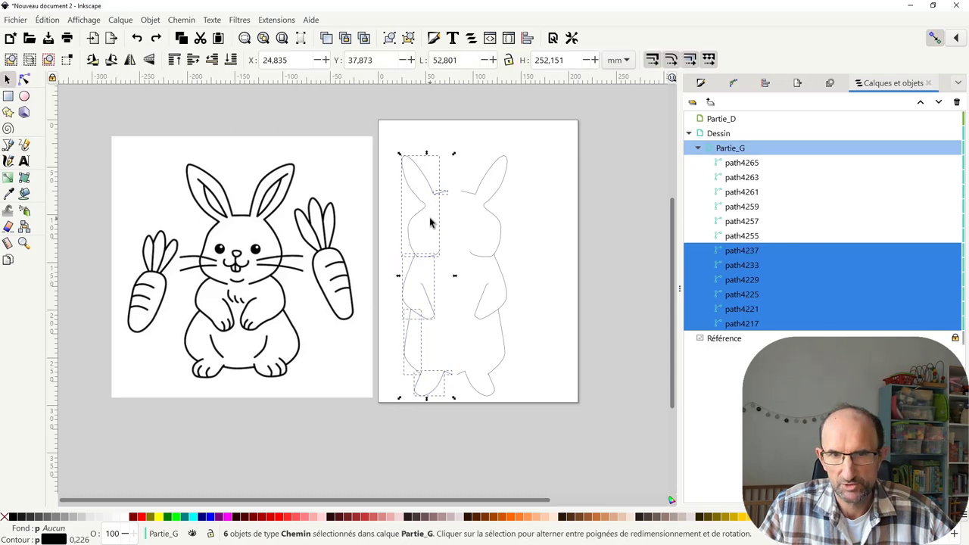
pyautogui.hotkey('ctrl', 'd')
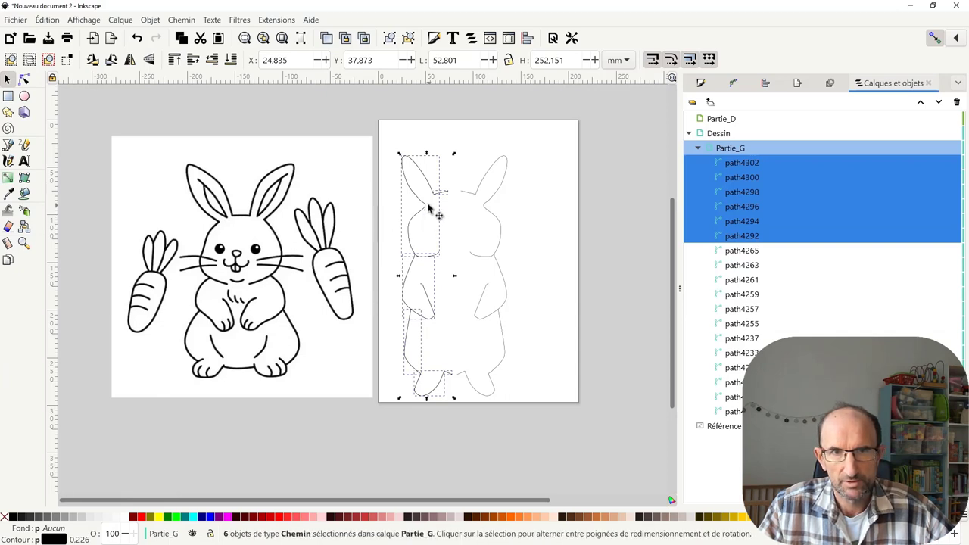
pyautogui.moveTo(428, 208); pyautogui.dragTo(81, 211)
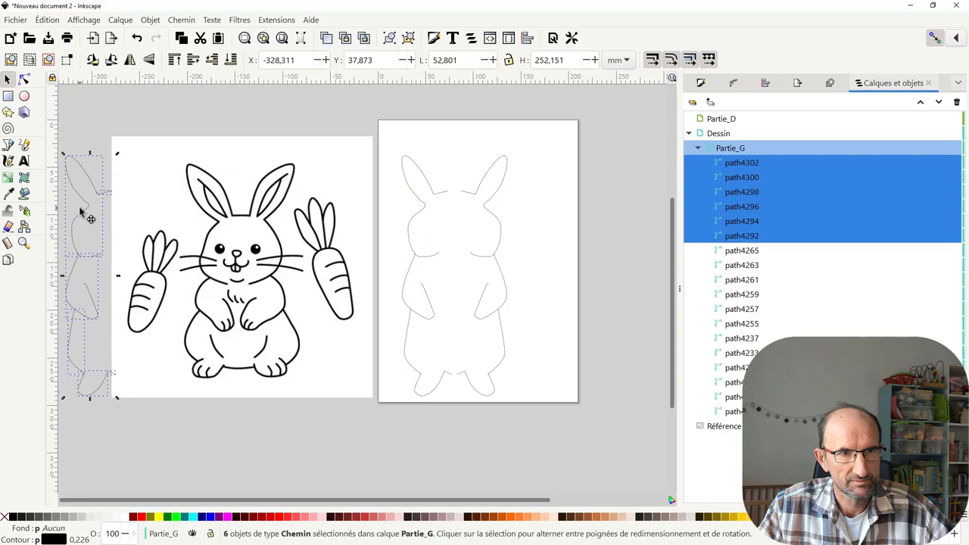
pyautogui.click(350, 415)
pyautogui.scroll(2, 469, 249)
# Rejoin the two ear-base lines with a new segment between their inner end nodes.
pyautogui.scroll(1, 434, 146)
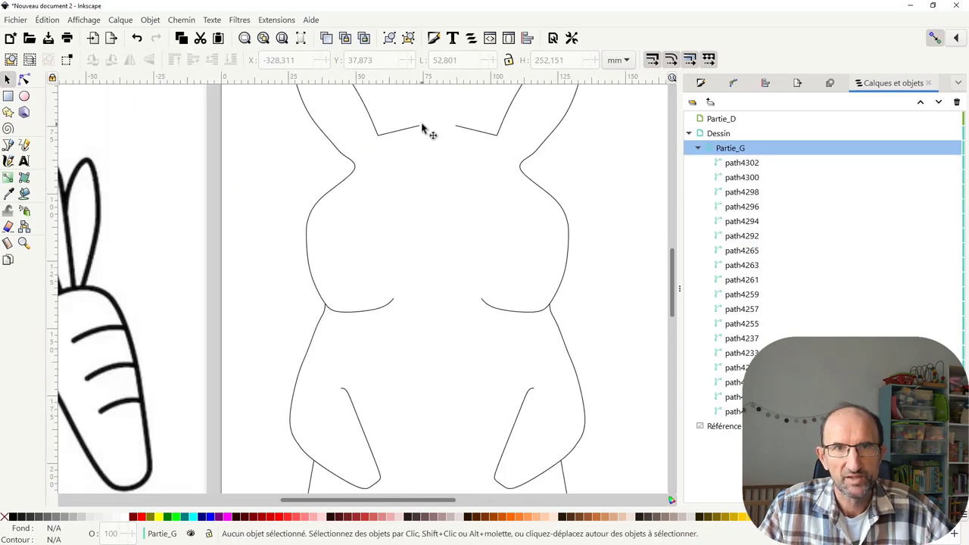
pyautogui.click(421, 127)
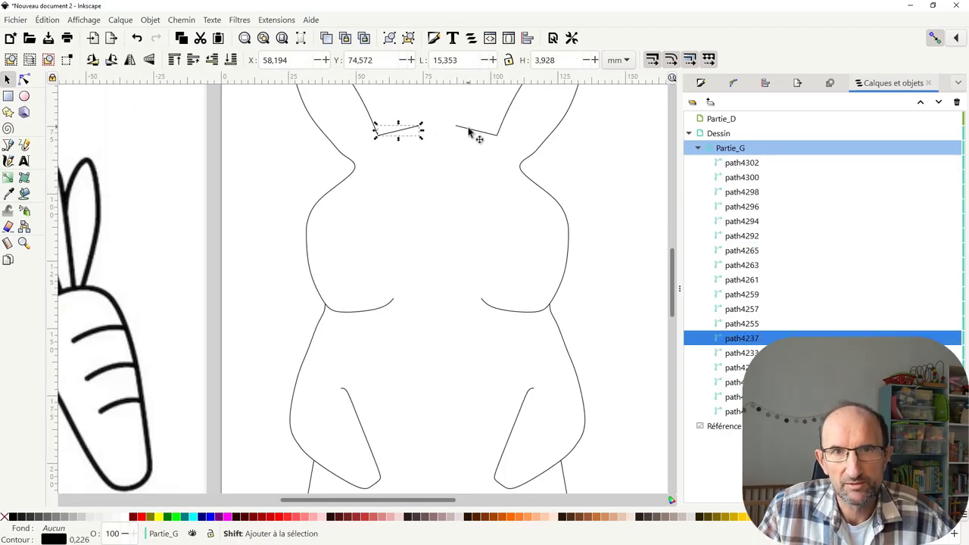
pyautogui.keyDown('shift'); pyautogui.click(469, 133); pyautogui.keyUp('shift')
pyautogui.click(25, 80)
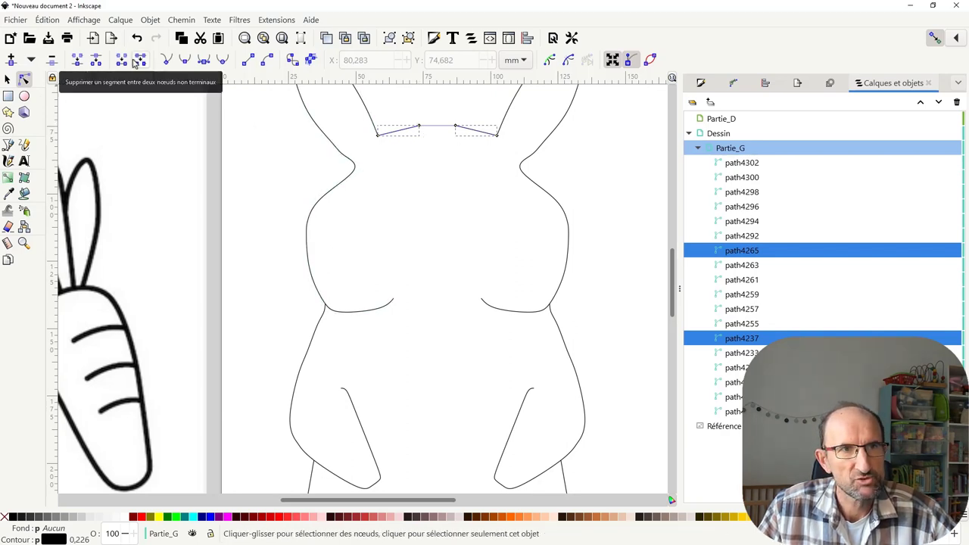
pyautogui.click(442, 177)
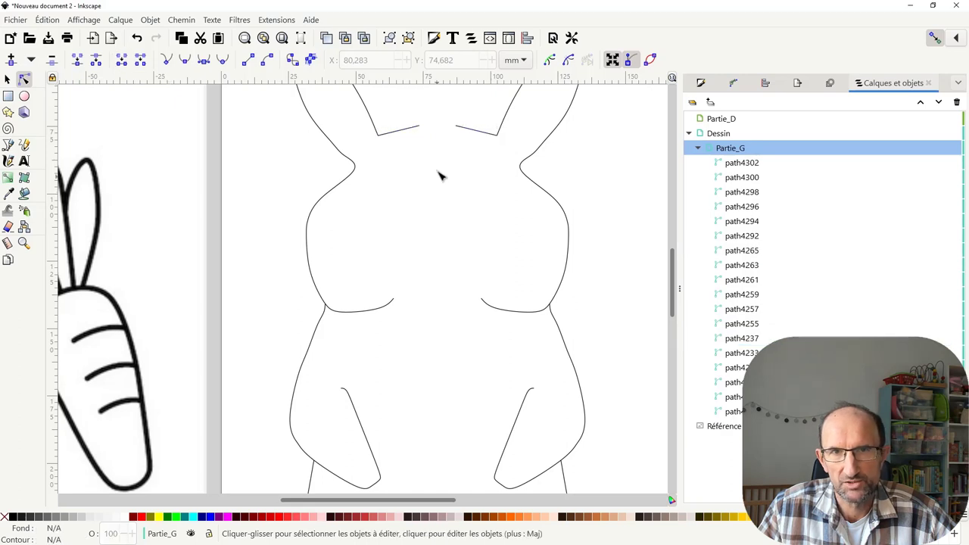
pyautogui.click(416, 127)
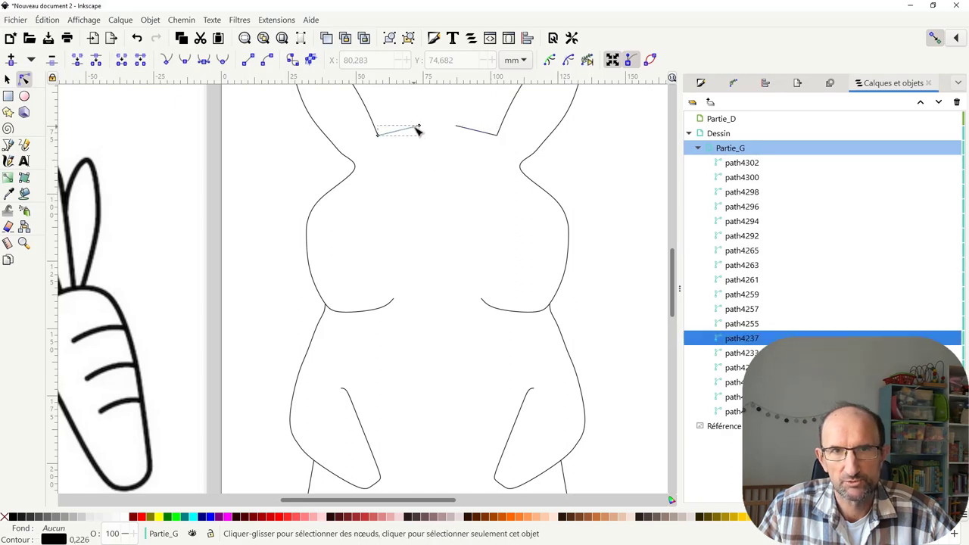
pyautogui.keyDown('shift'); pyautogui.click(464, 132); pyautogui.keyUp('shift')
pyautogui.moveTo(409, 112); pyautogui.dragTo(474, 168)
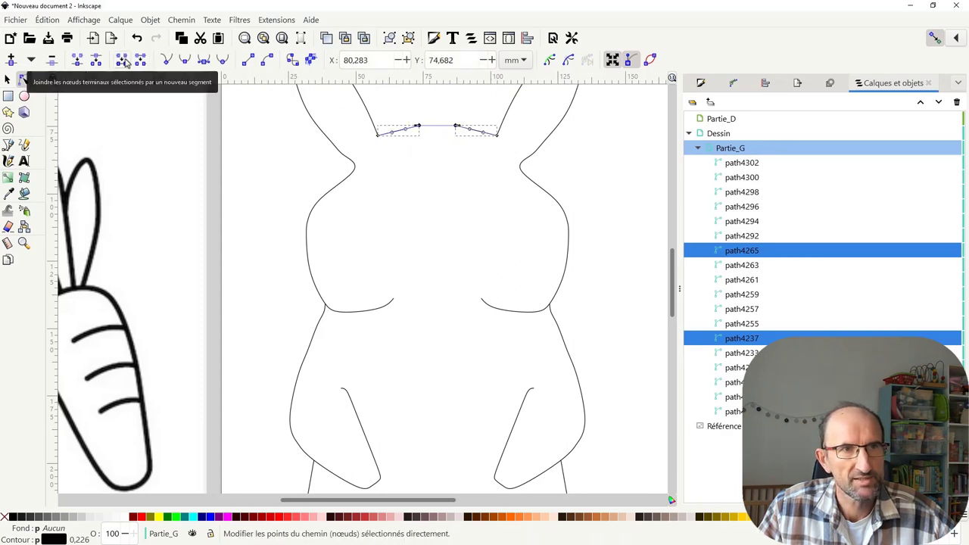
pyautogui.click(125, 60)
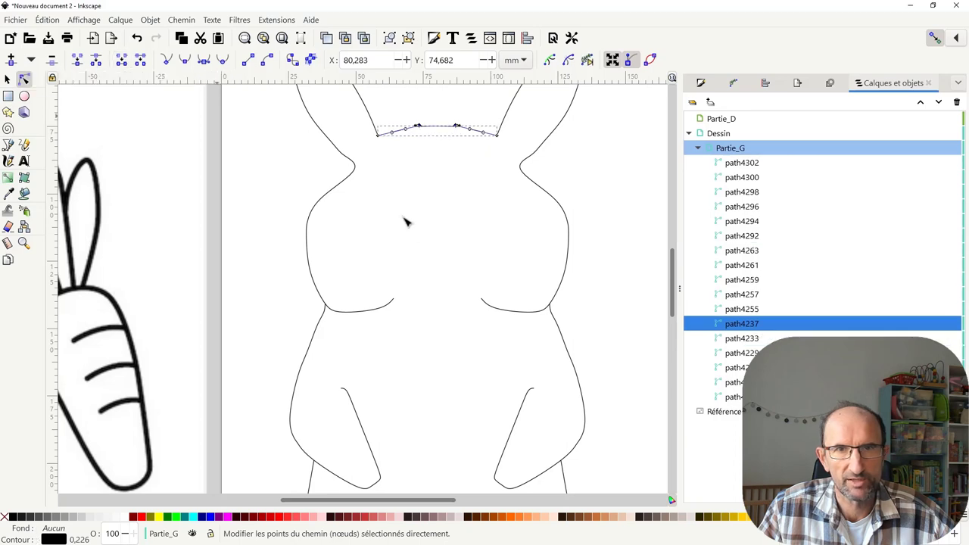
# Join the two loose line ends at the foot gap with a new segment.
pyautogui.scroll(-1, 456, 294)
pyautogui.scroll(-4, 457, 293)
pyautogui.scroll(-4, 451, 306)
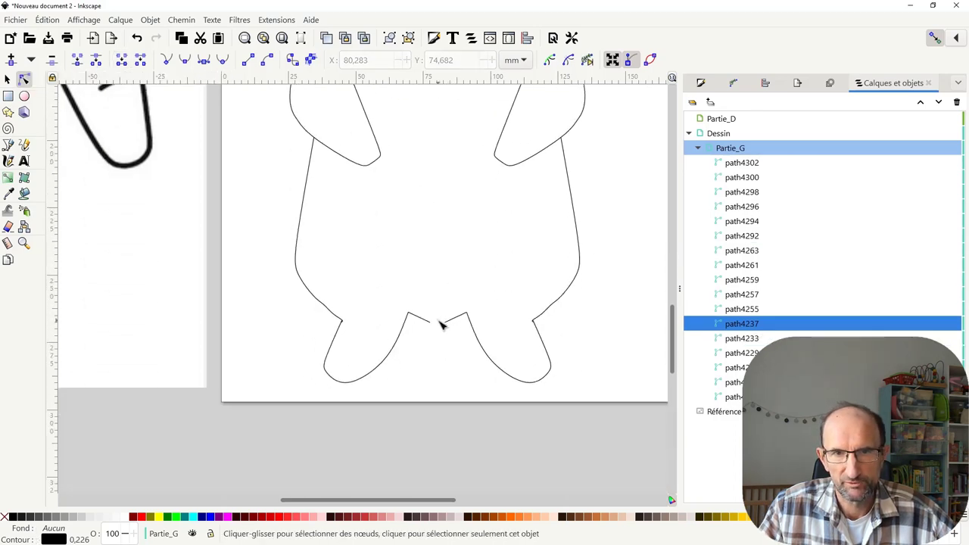
pyautogui.keyDown('ctrl'); pyautogui.scroll(2, 435, 340); pyautogui.keyUp('ctrl')
pyautogui.keyDown('ctrl'); pyautogui.scroll(2, 434, 340); pyautogui.keyUp('ctrl')
pyautogui.click(421, 278)
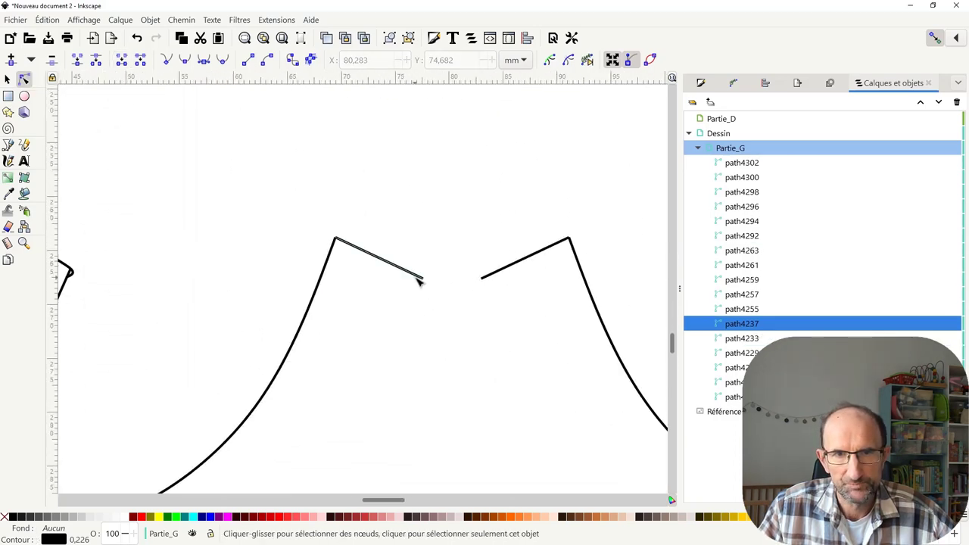
pyautogui.keyDown('shift'); pyautogui.click(484, 278); pyautogui.keyUp('shift')
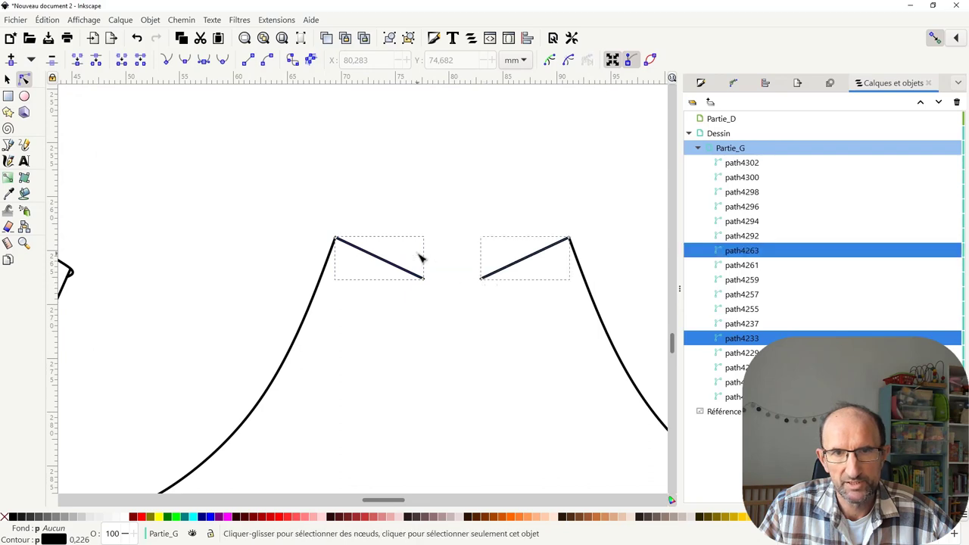
pyautogui.moveTo(422, 258); pyautogui.dragTo(493, 331)
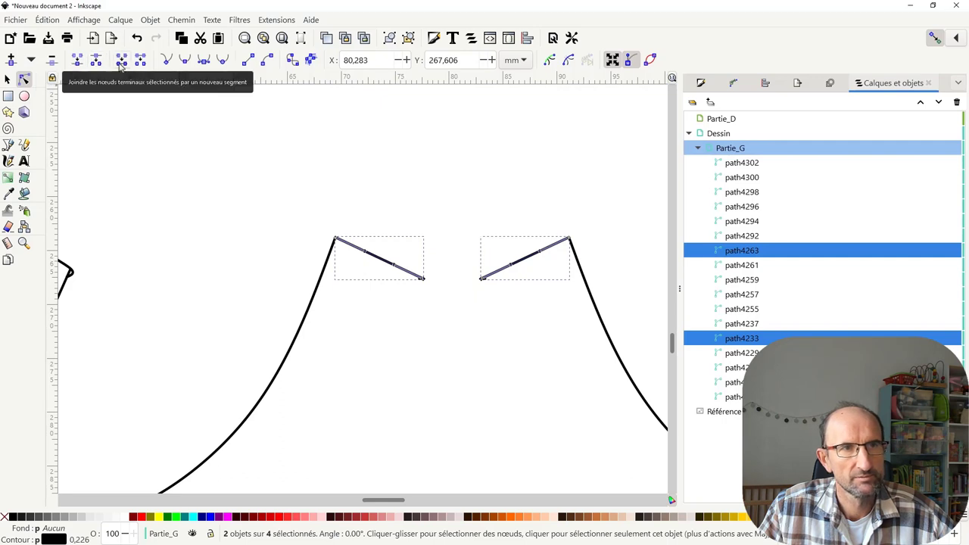
pyautogui.click(121, 65)
# Select the whole rabbit outline with the Selector tool.
pyautogui.scroll(-3, 337, 296)
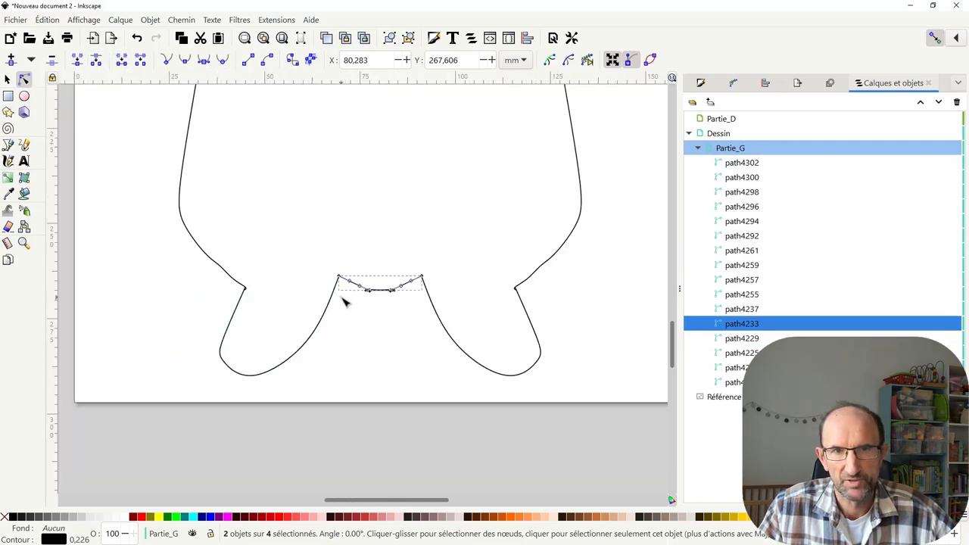
pyautogui.scroll(-2, 370, 340)
pyautogui.scroll(3, 404, 385)
pyautogui.scroll(2, 404, 385)
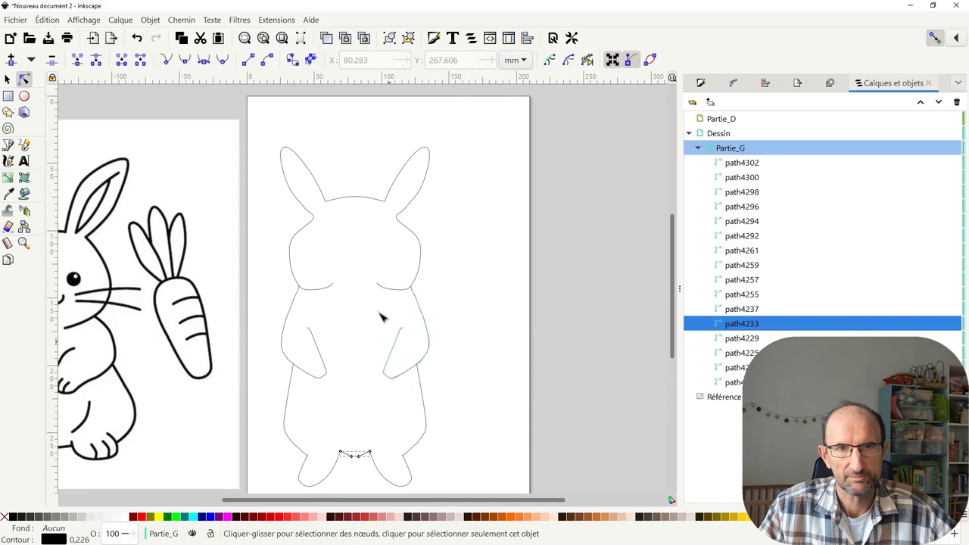
pyautogui.moveTo(261, 126); pyautogui.dragTo(472, 490)
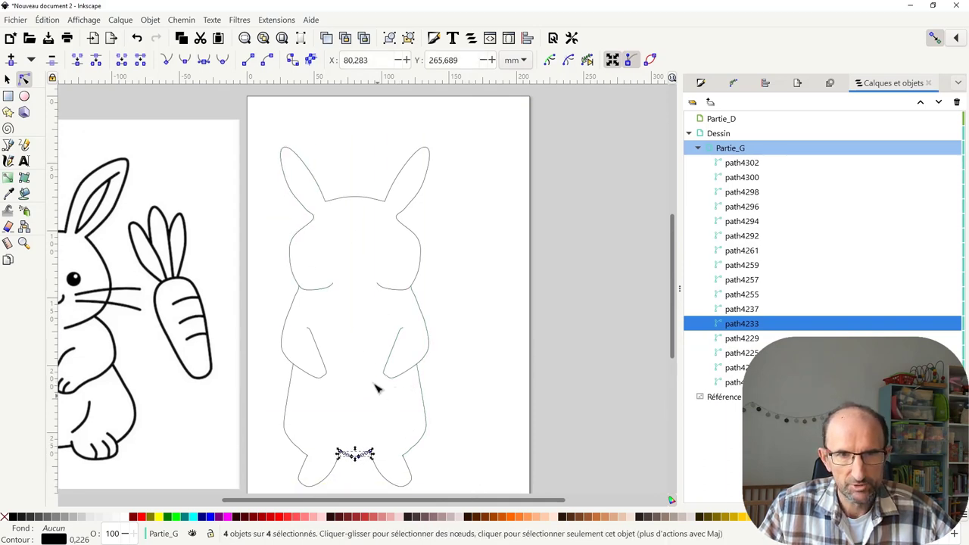
pyautogui.click(7, 80)
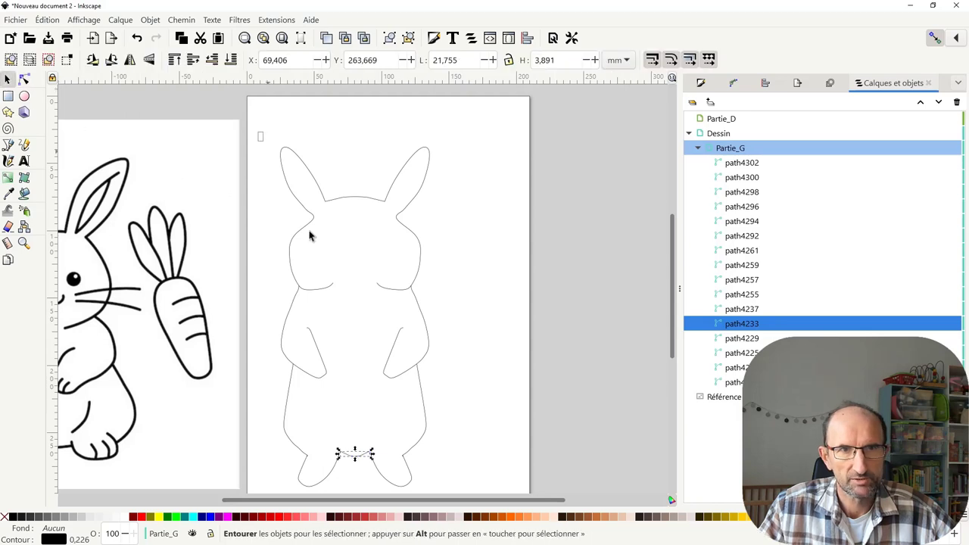
# Fill all ten rabbit outline paths with the cyan Eau #00FFFF swatch.
pyautogui.moveTo(258, 131); pyautogui.dragTo(467, 488)
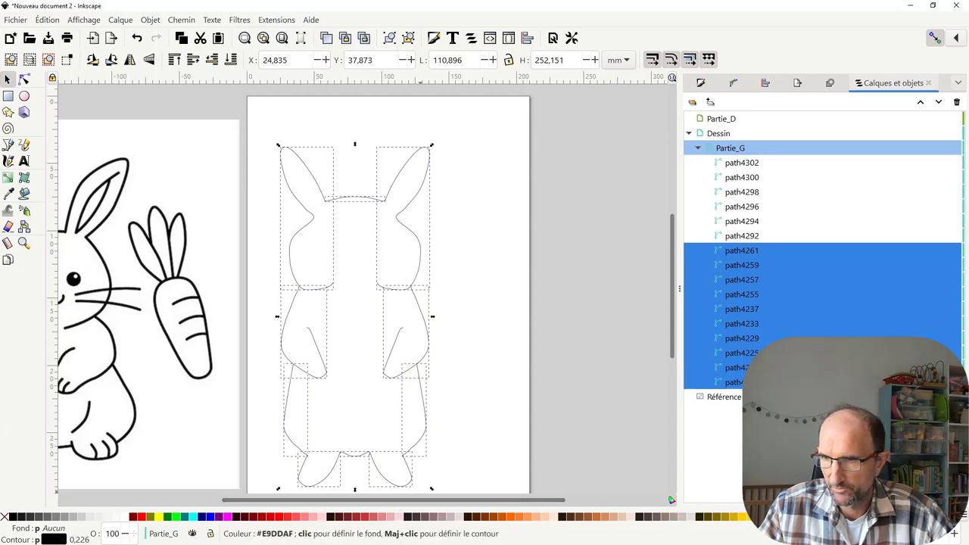
pyautogui.scroll(-1, 534, 459)
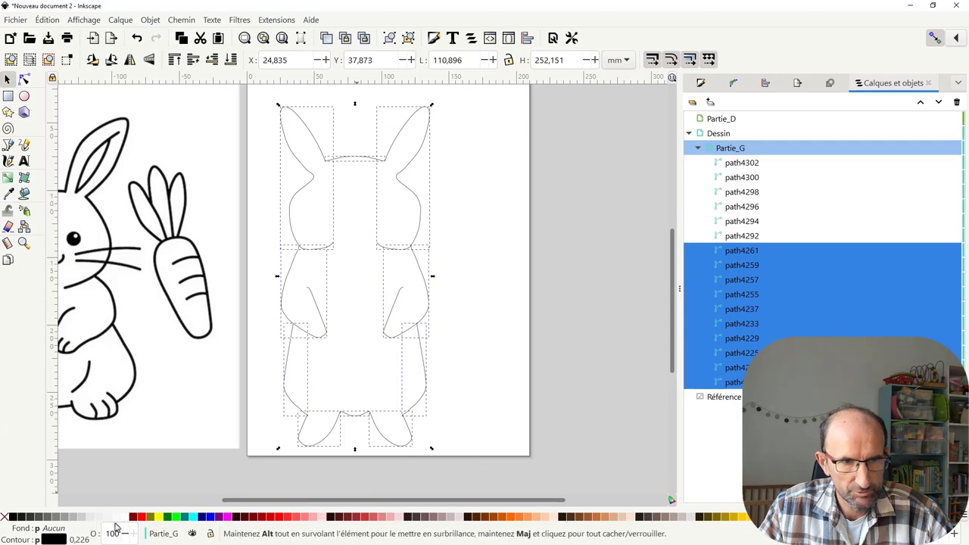
pyautogui.click(221, 516)
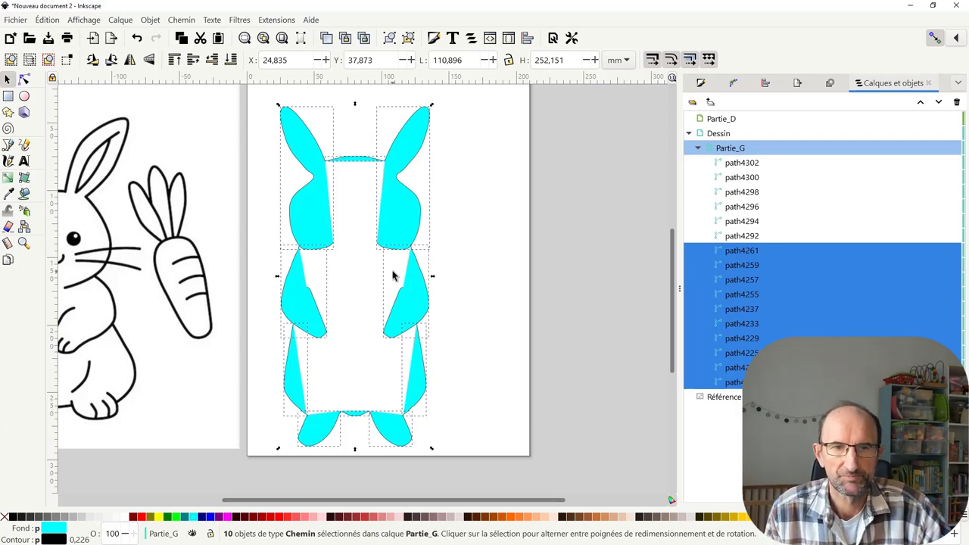
pyautogui.click(470, 263)
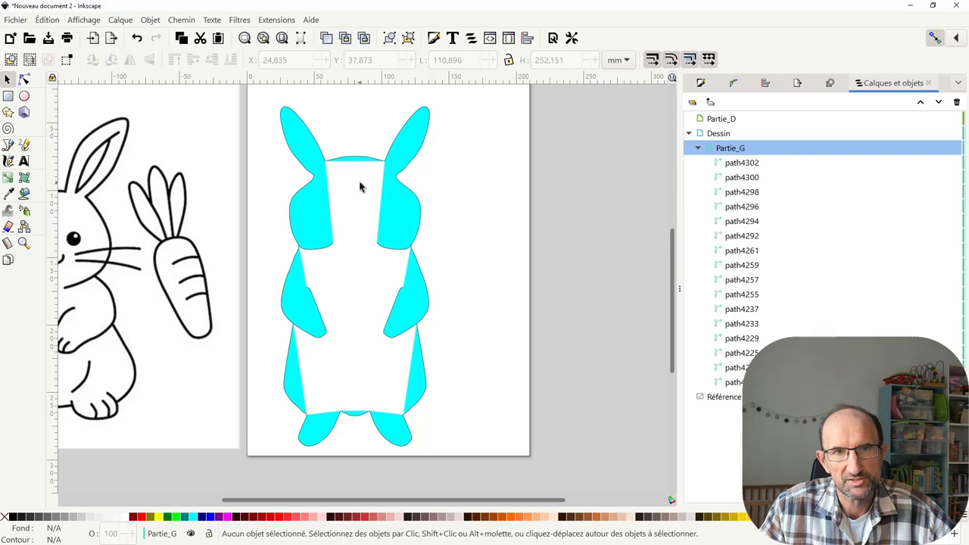
pyautogui.scroll(-1, 342, 189)
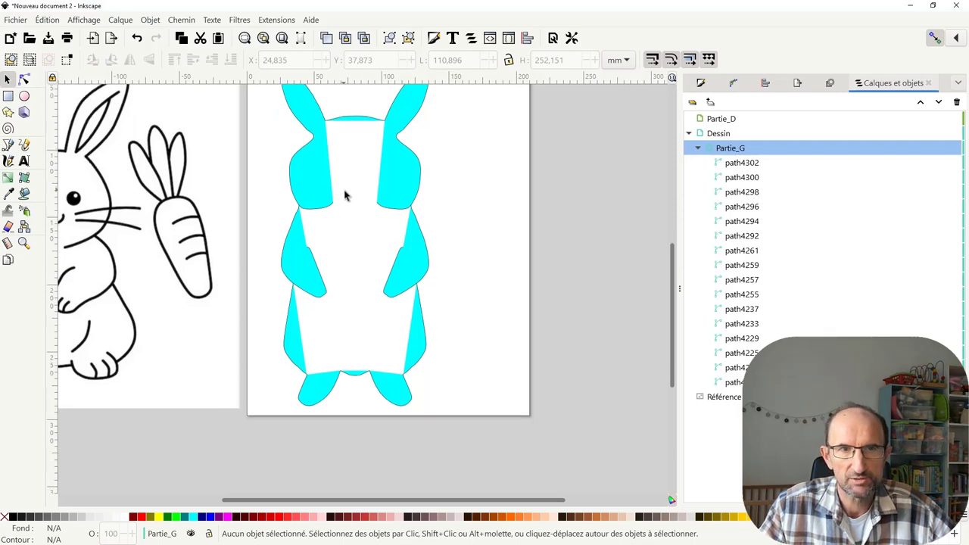
pyautogui.scroll(2, 344, 195)
pyautogui.keyDown('ctrl'); pyautogui.scroll(-2, 355, 204); pyautogui.keyUp('ctrl')
pyautogui.keyDown('ctrl'); pyautogui.scroll(1, 369, 214); pyautogui.keyUp('ctrl')
pyautogui.keyDown('ctrl'); pyautogui.scroll(1, 369, 217); pyautogui.keyUp('ctrl')
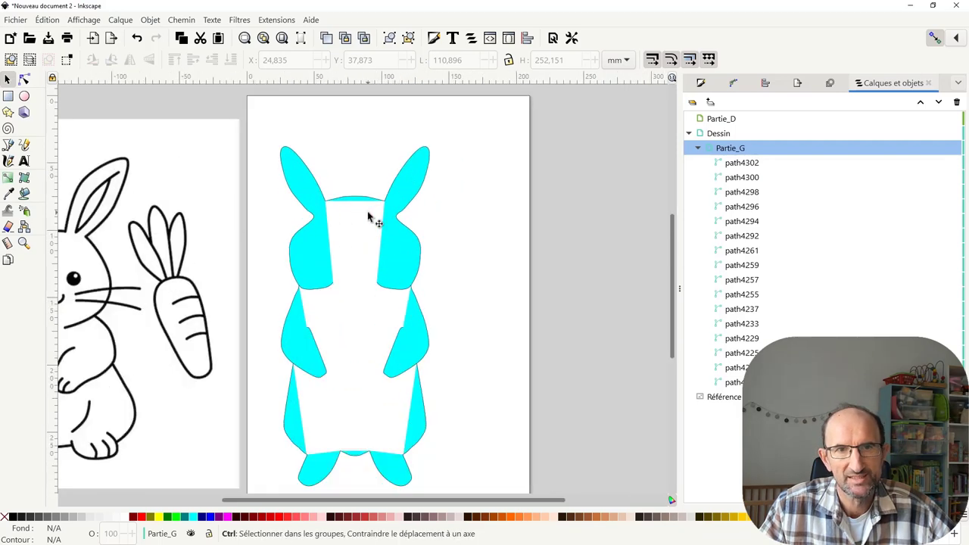
pyautogui.keyDown('ctrl'); pyautogui.scroll(-1, 369, 217); pyautogui.keyUp('ctrl')
pyautogui.keyDown('ctrl'); pyautogui.scroll(-1, 369, 217); pyautogui.keyUp('ctrl')
pyautogui.keyDown('ctrl'); pyautogui.scroll(-1, 369, 217); pyautogui.keyUp('ctrl')
pyautogui.keyDown('ctrl'); pyautogui.scroll(2, 369, 217); pyautogui.keyUp('ctrl')
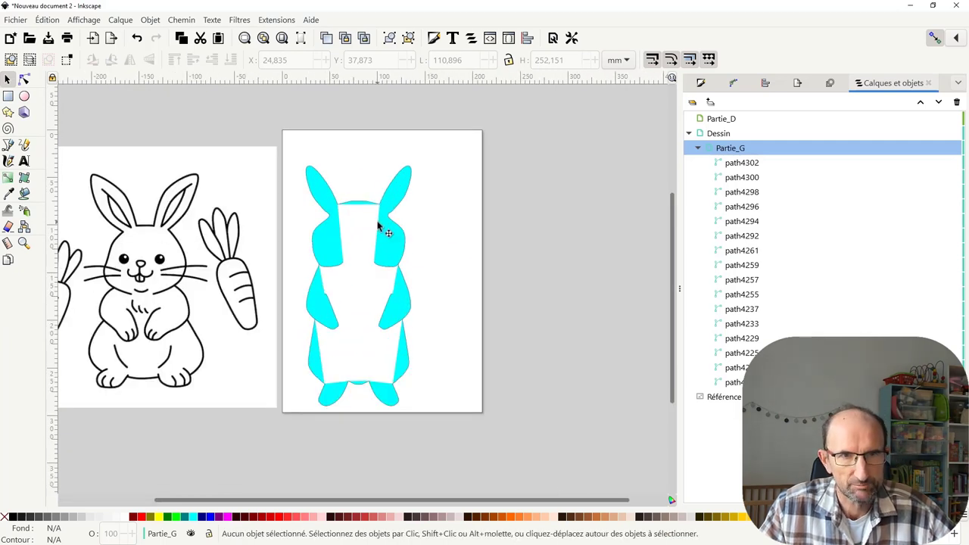
# Move the cyan rabbit off the page to the right.
pyautogui.moveTo(297, 154); pyautogui.dragTo(444, 413)
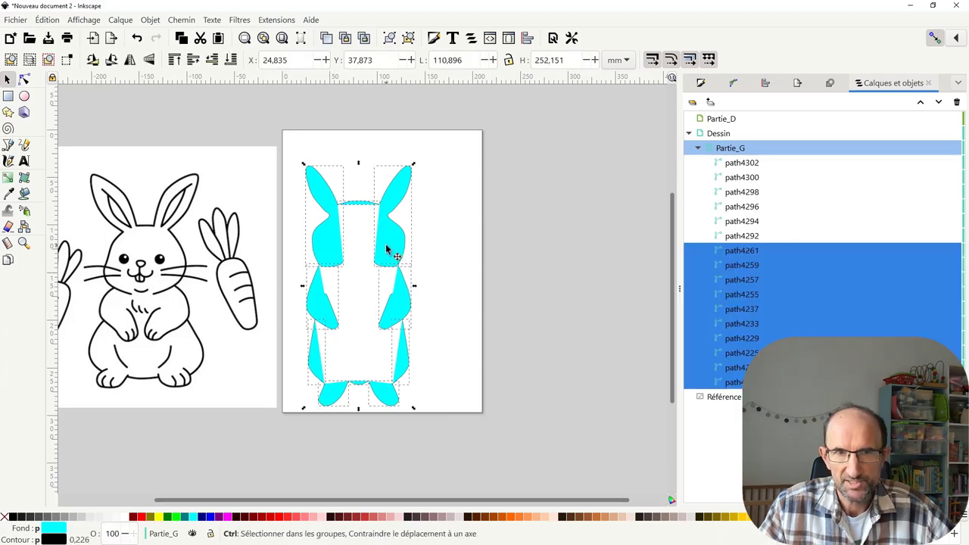
pyautogui.moveTo(387, 250); pyautogui.dragTo(620, 263)
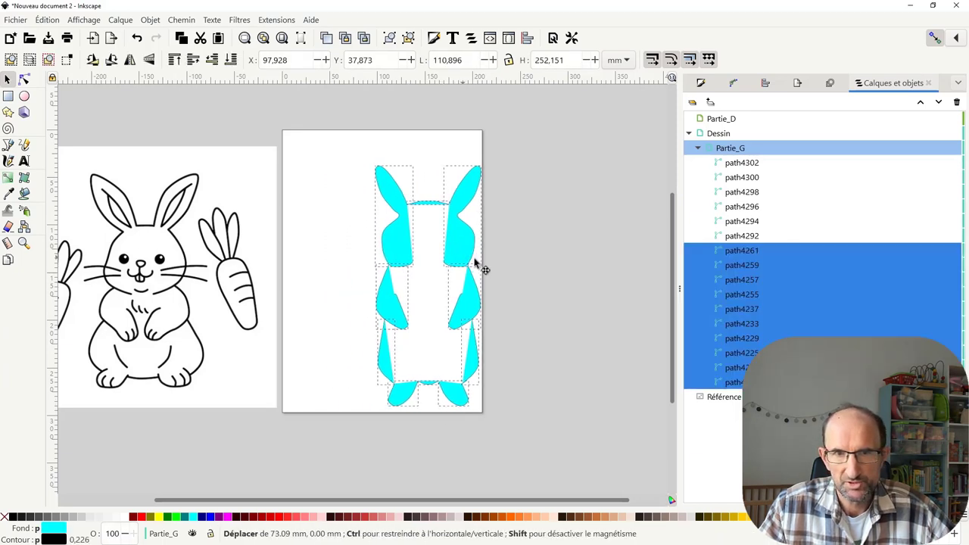
pyautogui.click(521, 250)
# Shift the six faint half-outline paths 349.05 mm right onto the blank second page.
pyautogui.scroll(-1, 521, 251)
pyautogui.scroll(-1, 522, 250)
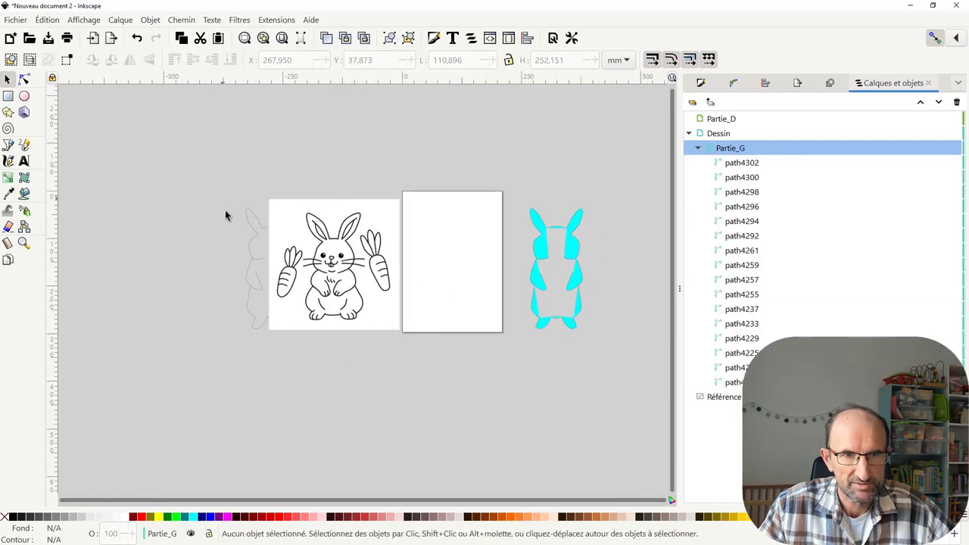
pyautogui.moveTo(225, 213); pyautogui.dragTo(273, 348)
pyautogui.scroll(1, 264, 271)
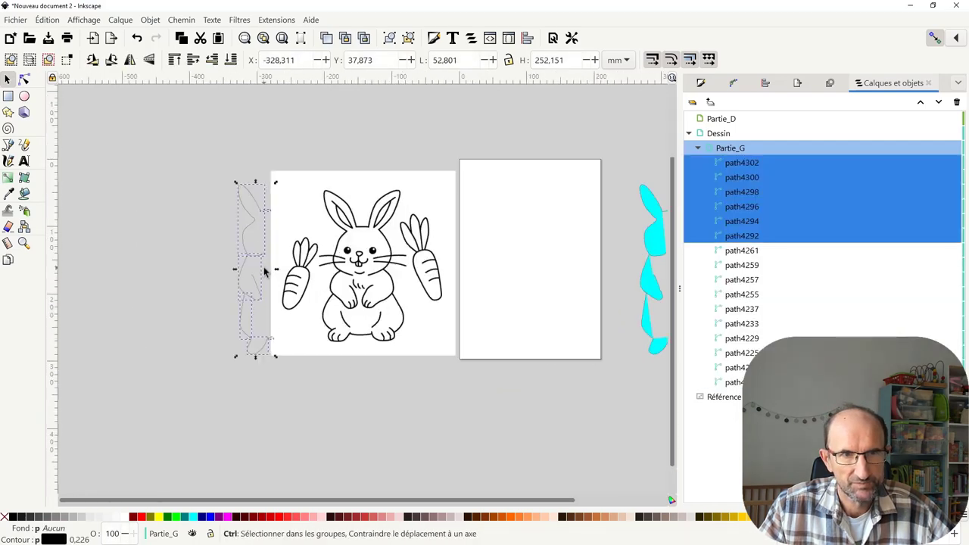
pyautogui.scroll(1, 264, 271)
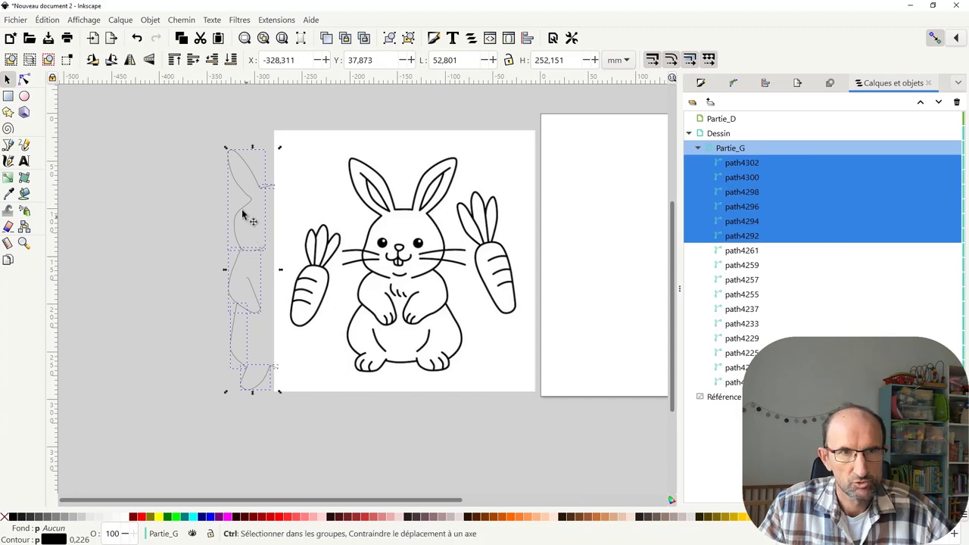
pyautogui.moveTo(244, 206); pyautogui.dragTo(572, 252)
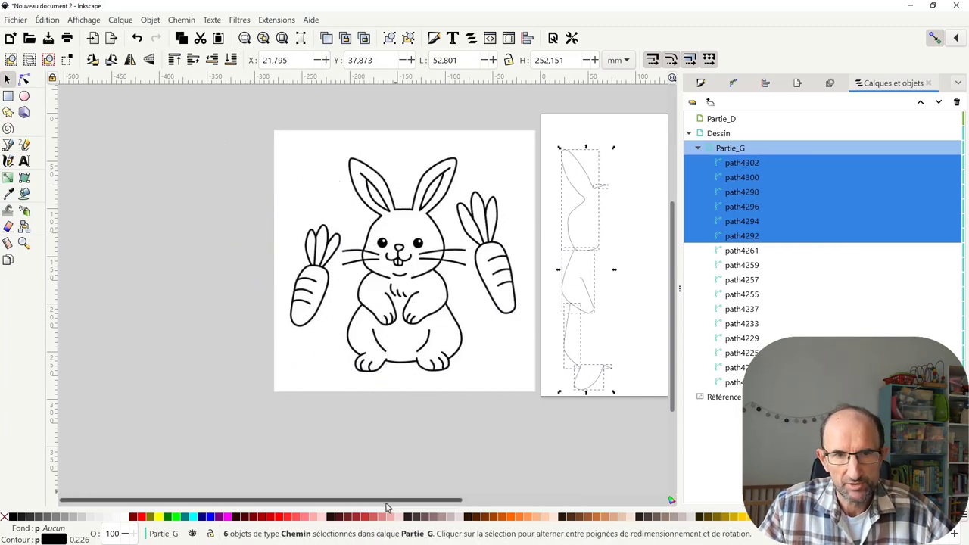
pyautogui.moveTo(392, 502); pyautogui.dragTo(494, 501)
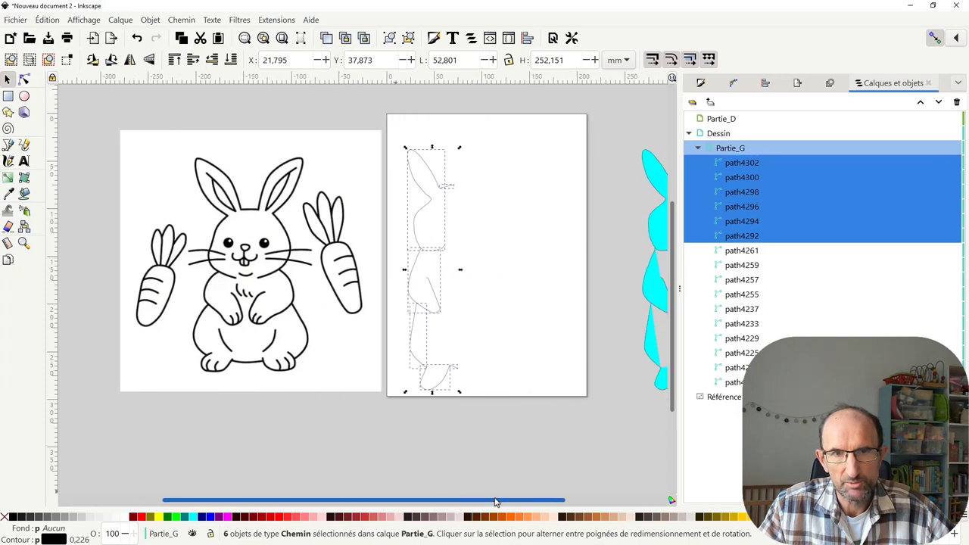
pyautogui.click(478, 453)
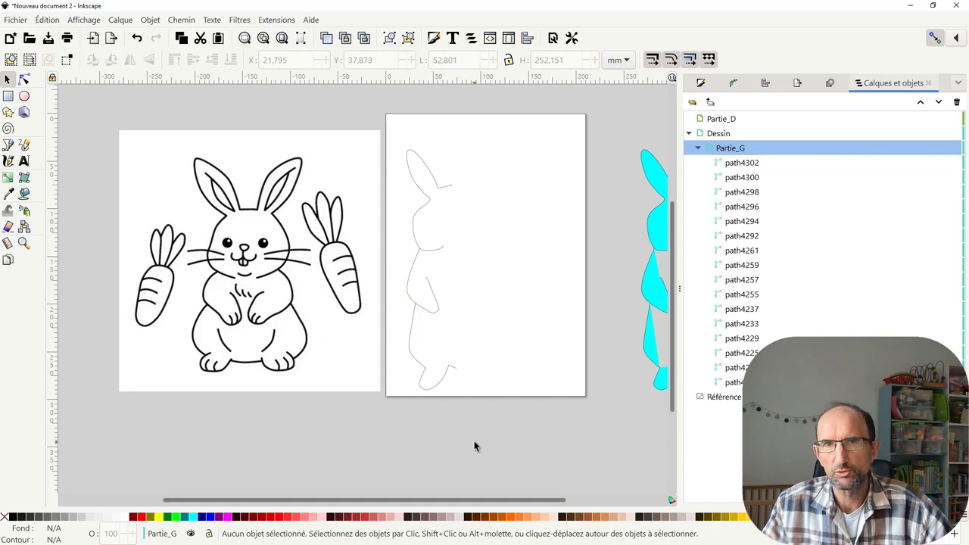
pyautogui.click(312, 19)
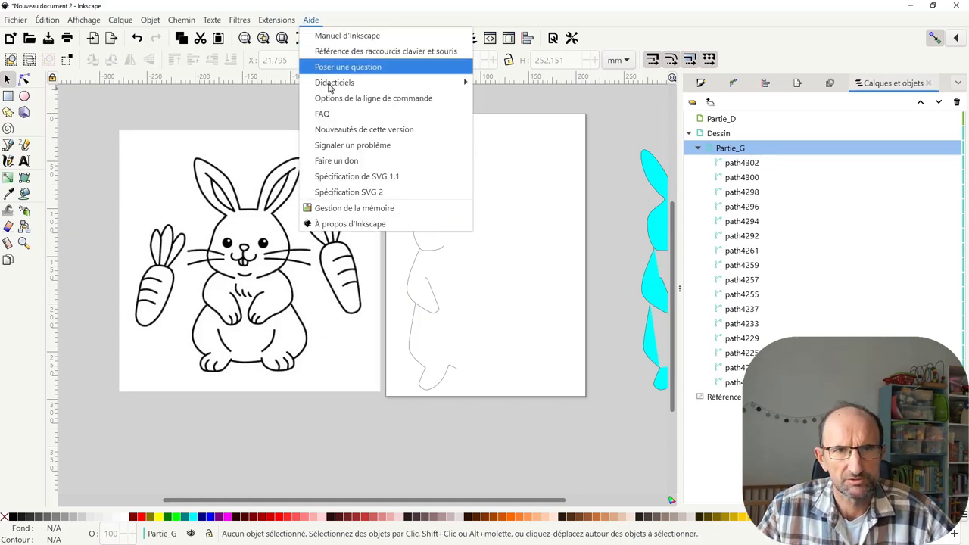
pyautogui.click(345, 224)
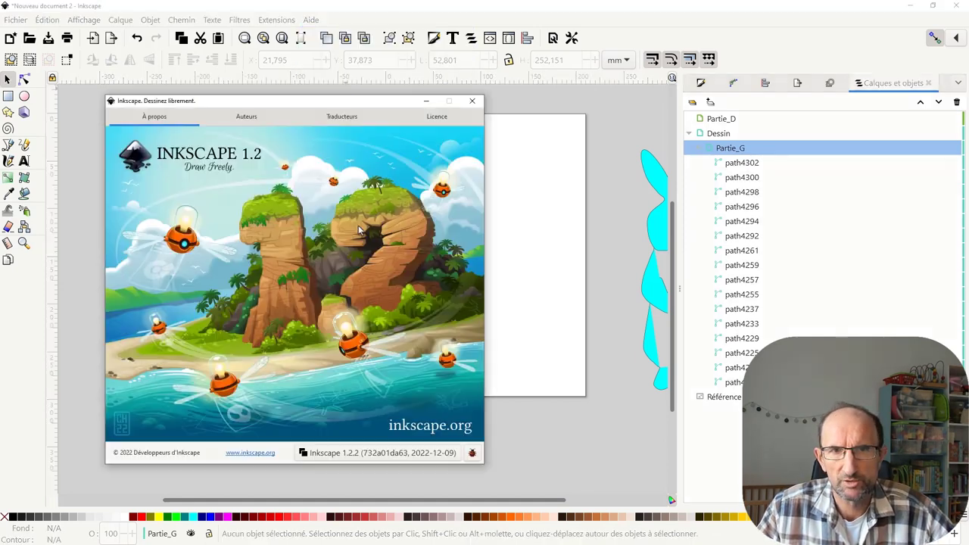
pyautogui.click(472, 101)
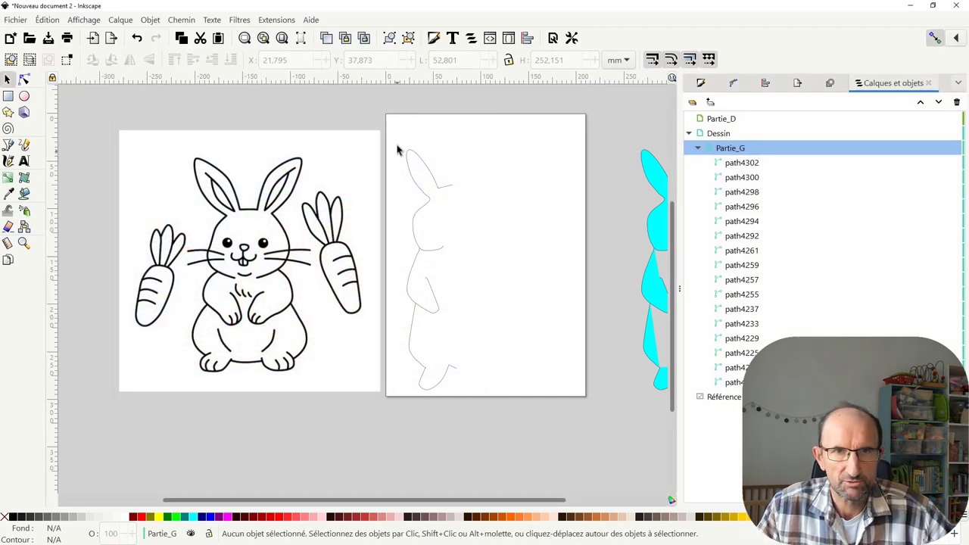
pyautogui.moveTo(401, 138); pyautogui.dragTo(504, 399)
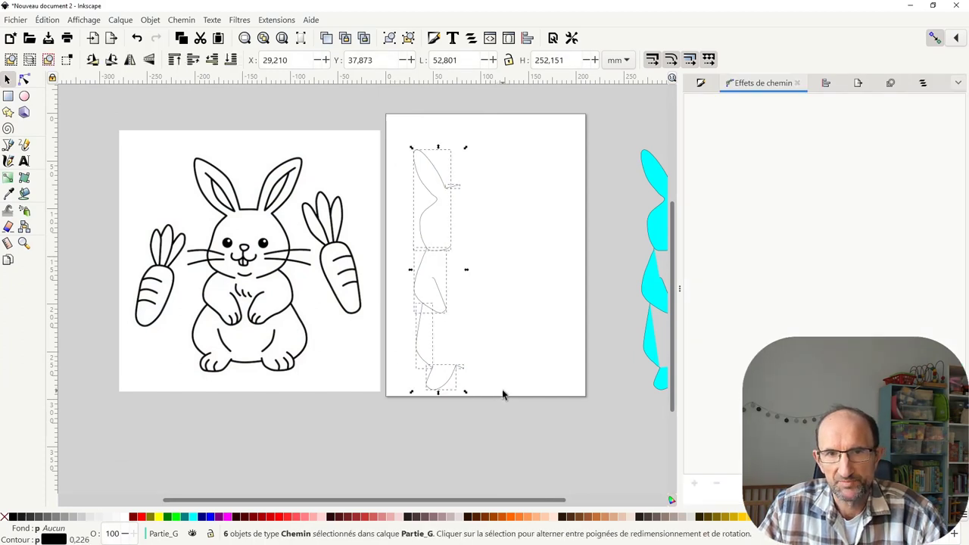
# Combine the six half-outline paths into one path with Chemin > Combiner.
pyautogui.click(181, 20)
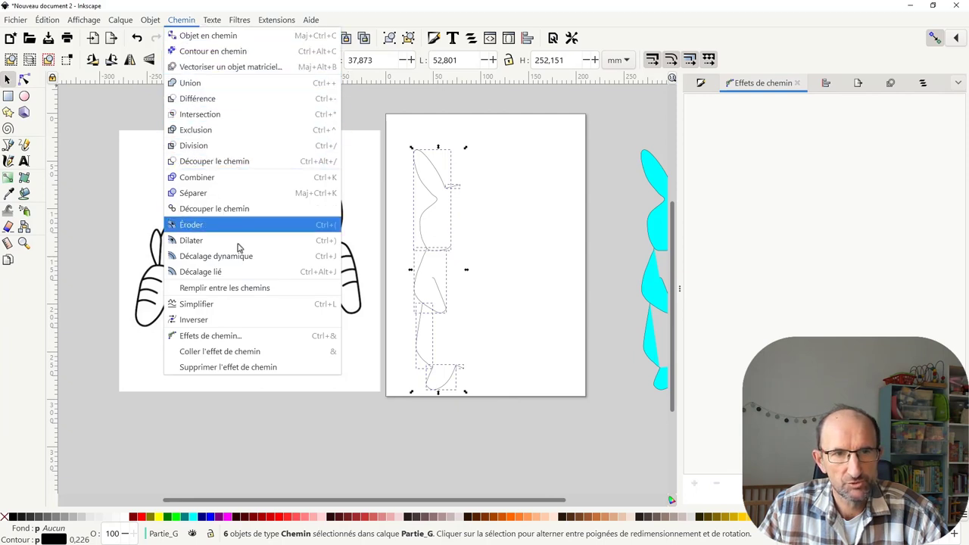
pyautogui.click(238, 340)
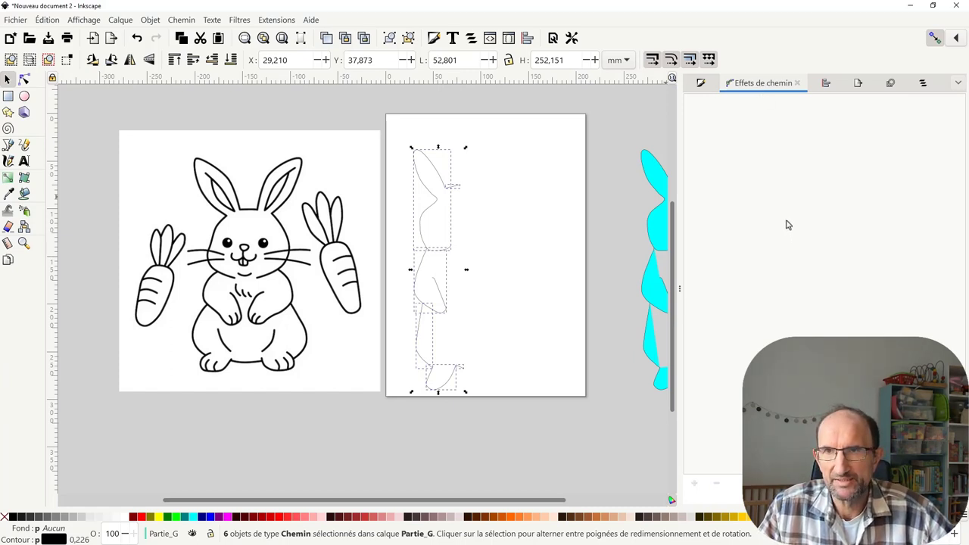
pyautogui.click(182, 20)
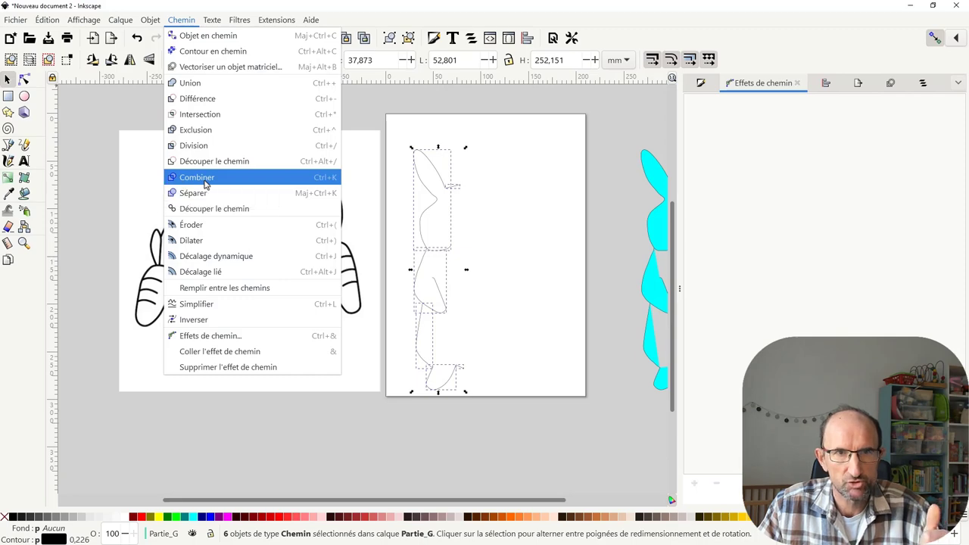
pyautogui.click(205, 178)
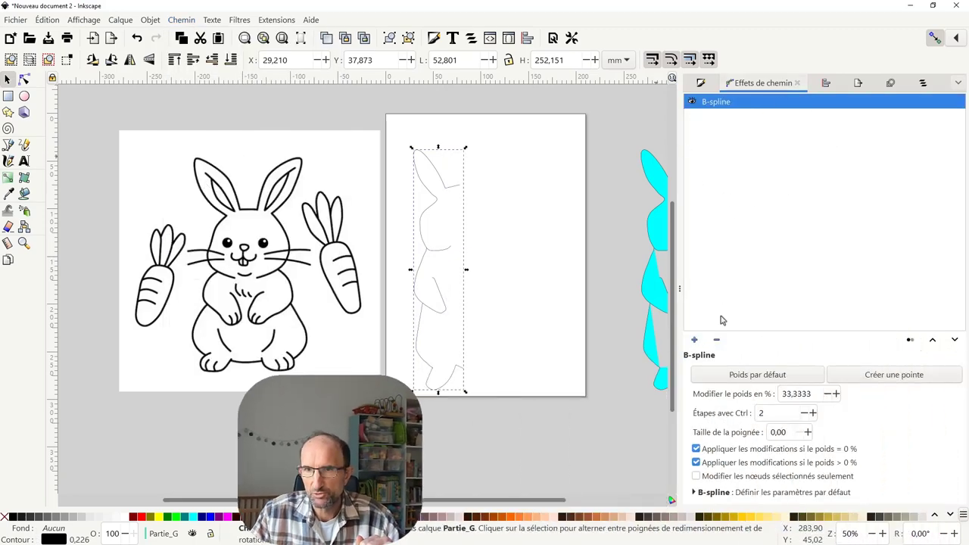
# Add a Reflet miroir (Mirror symmetry) path effect to the combined half outline.
pyautogui.click(695, 340)
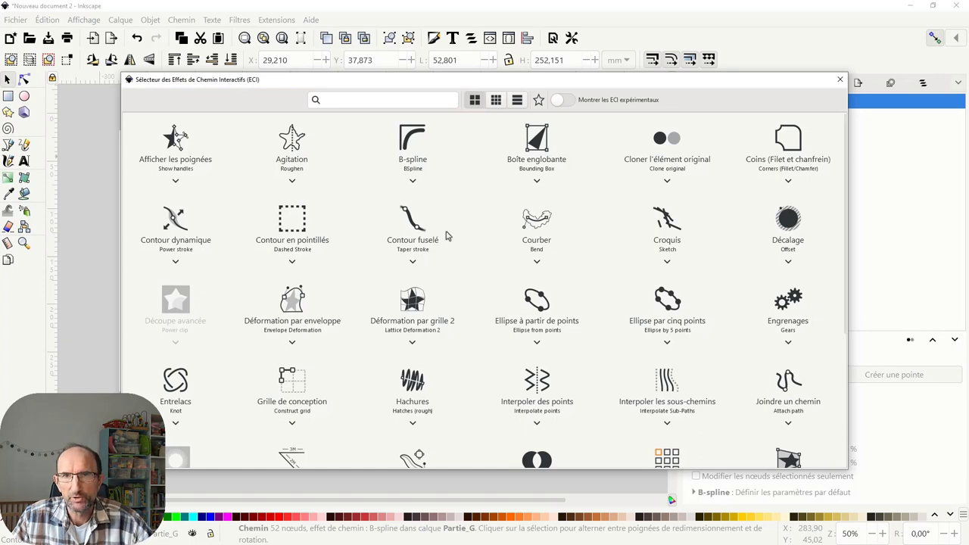
pyautogui.scroll(-1, 447, 236)
pyautogui.scroll(-4, 446, 235)
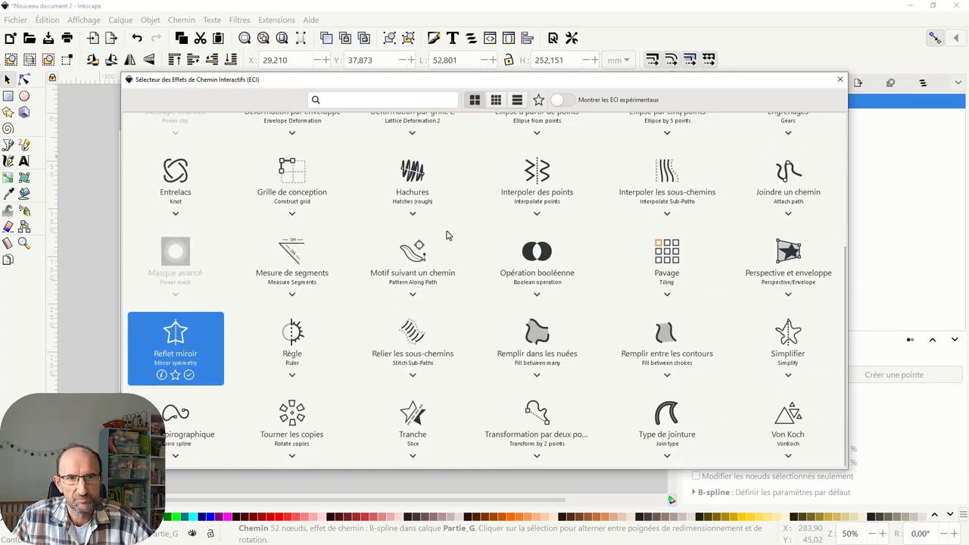
pyautogui.click(178, 339)
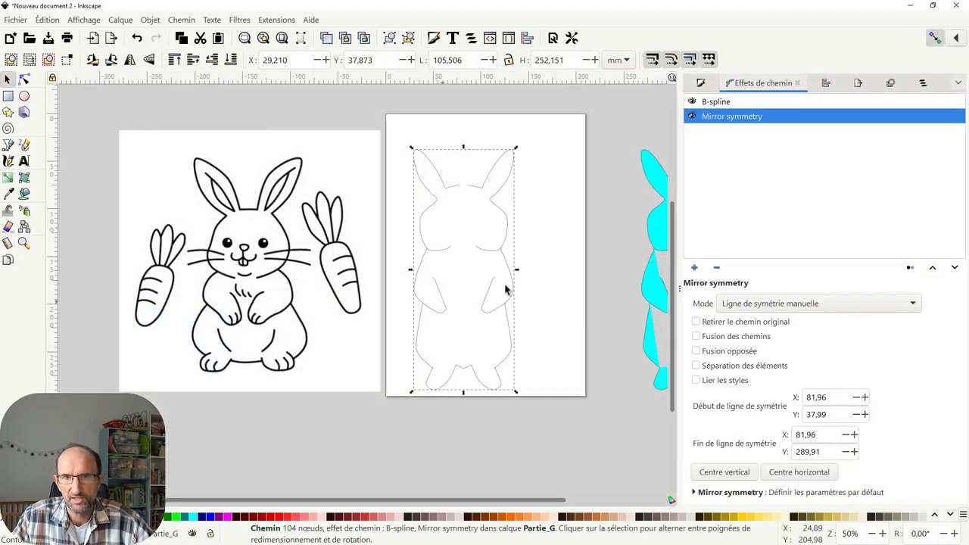
pyautogui.moveTo(446, 244); pyautogui.dragTo(782, 194)
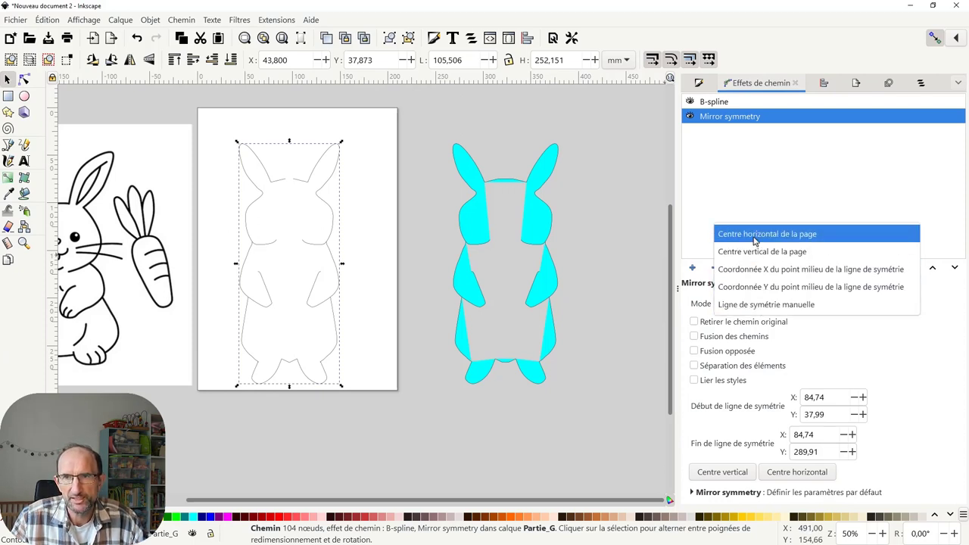
# Set the mirror Mode to Ligne de symétrie manuelle after trying the page-centre modes.
pyautogui.click(754, 241)
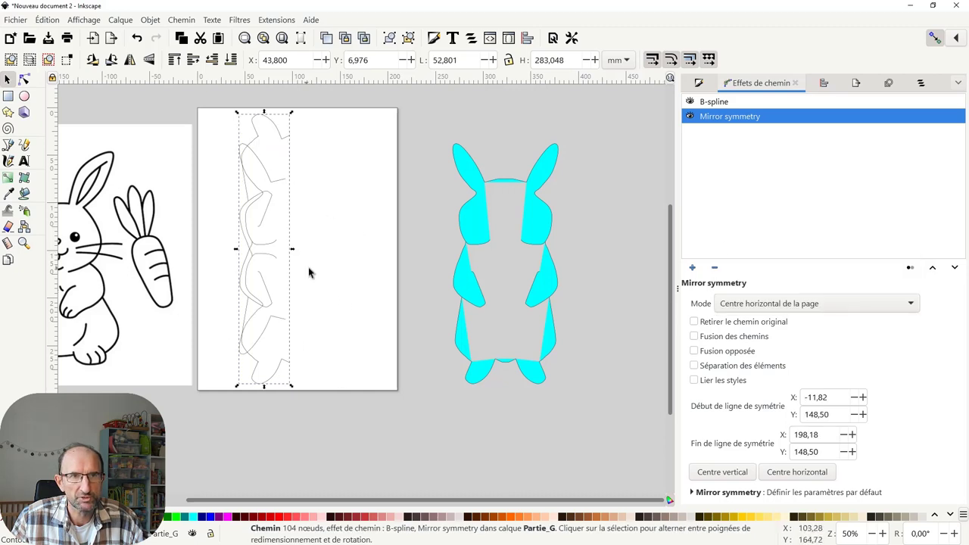
pyautogui.hotkey('ctrl', 'z')
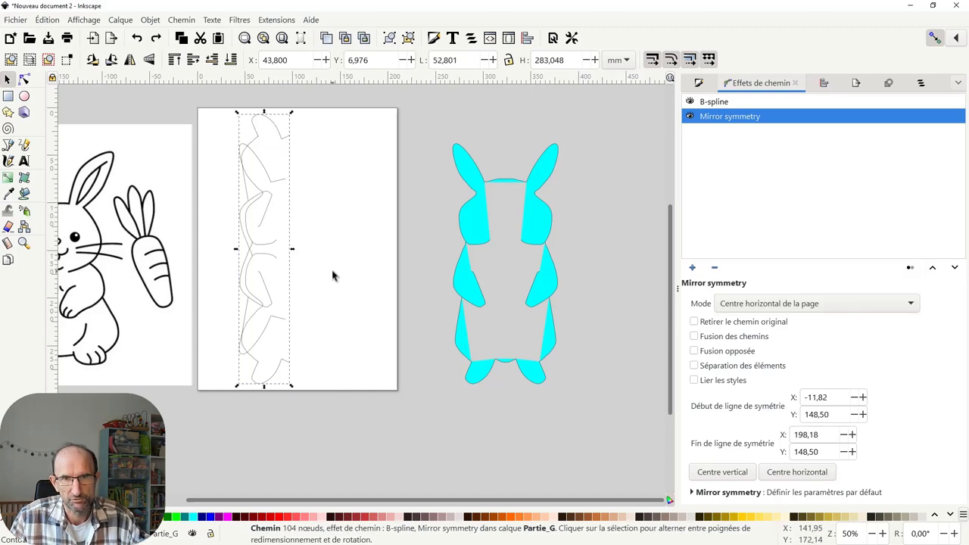
pyautogui.click(746, 305)
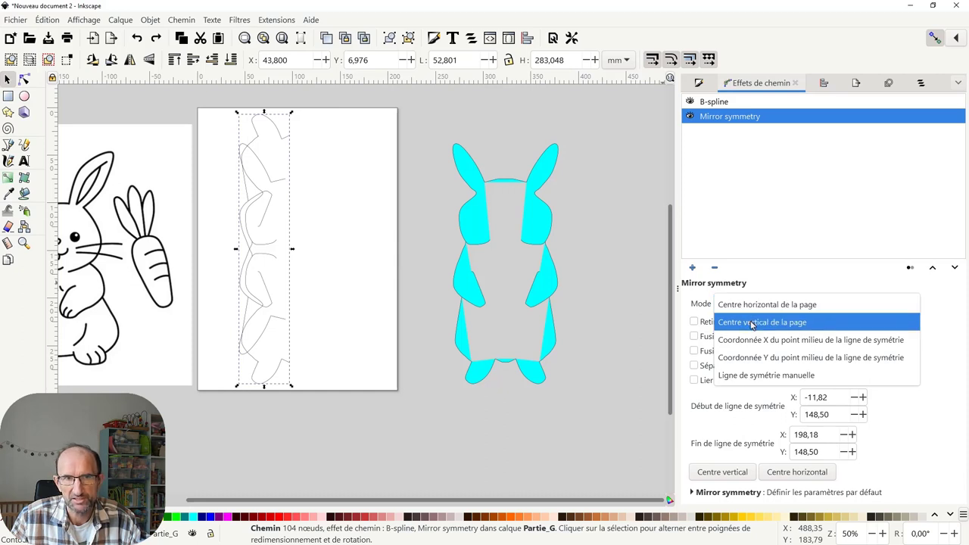
pyautogui.click(752, 323)
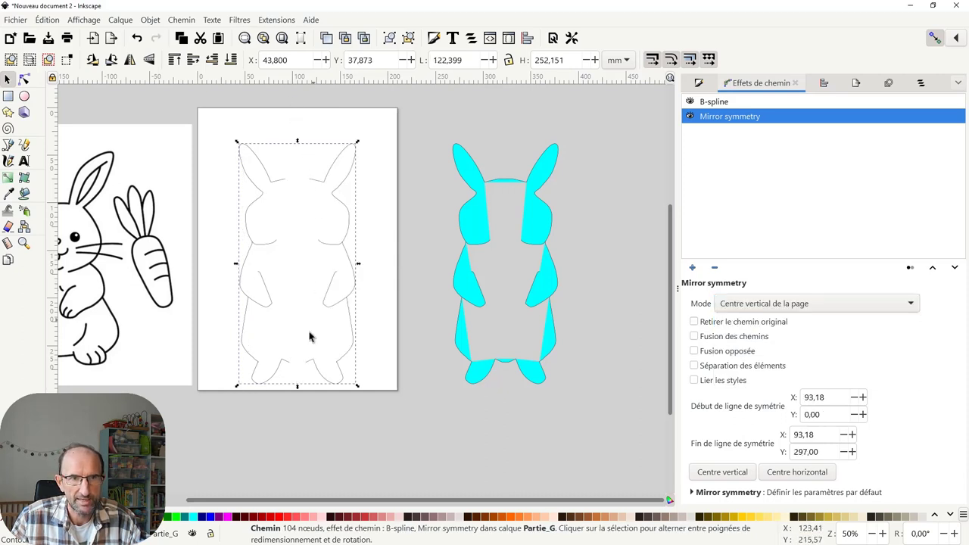
pyautogui.click(746, 306)
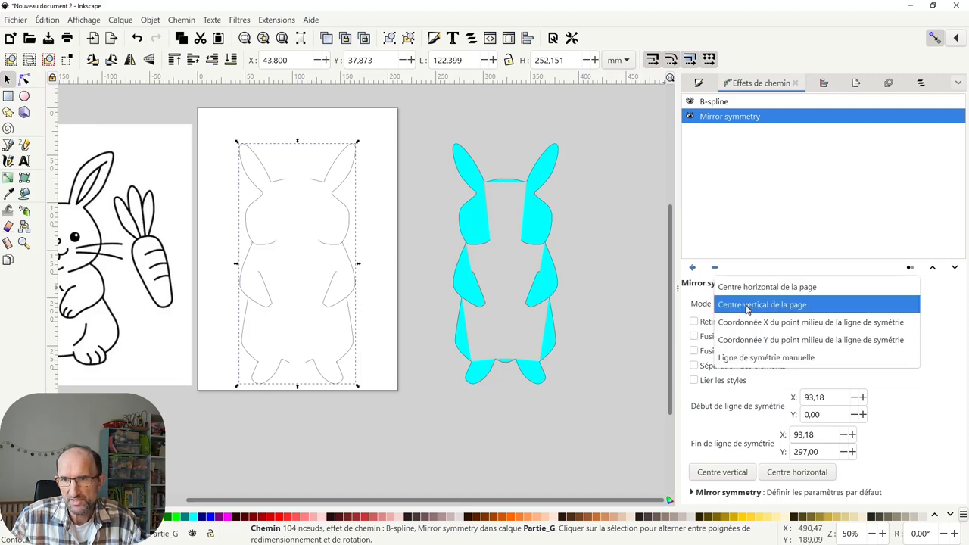
pyautogui.click(762, 357)
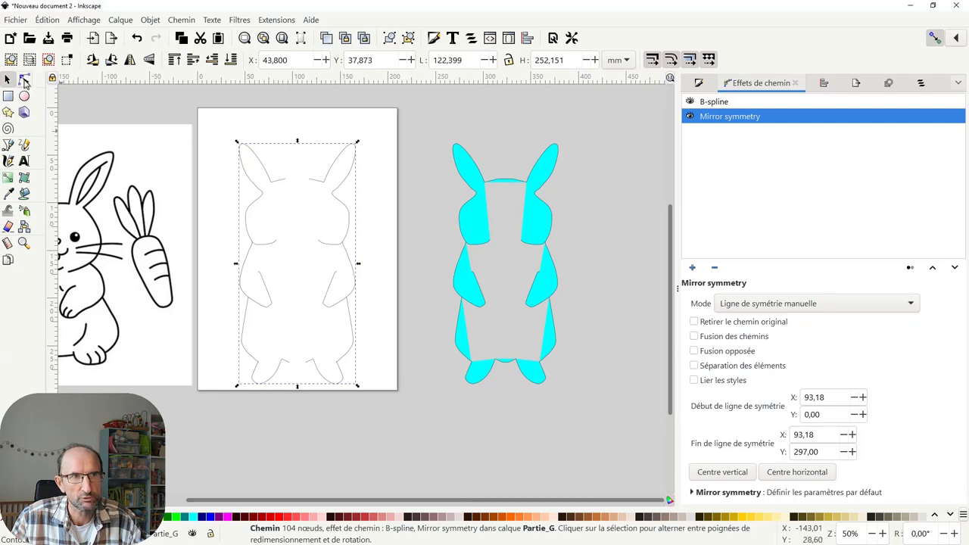
# Place the vertical mirror line at X 85.27, snap the head node onto it, and fill cyan.
pyautogui.click(24, 81)
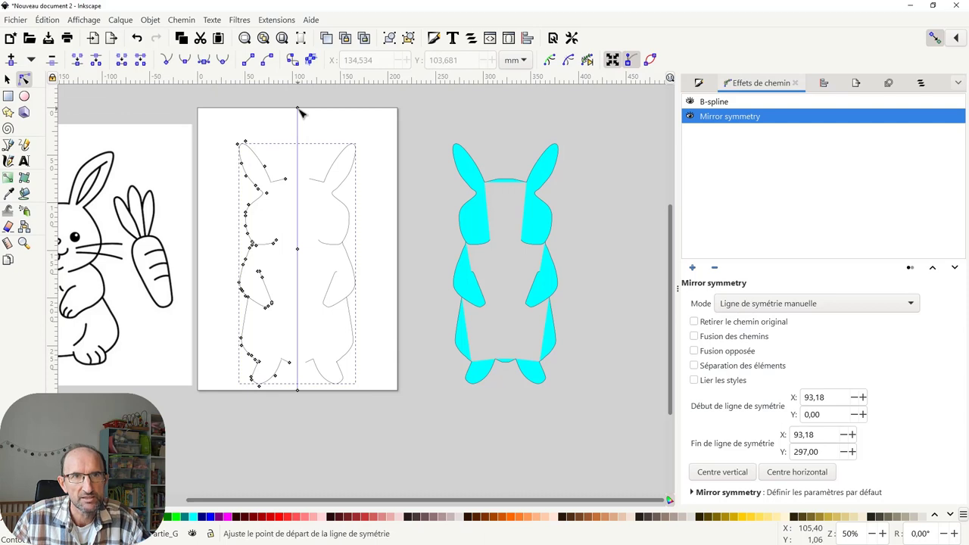
pyautogui.moveTo(300, 112)
pyautogui.mouseDown()
pyautogui.moveTo(289, 125)
pyautogui.moveTo(340, 158)
pyautogui.mouseUp()
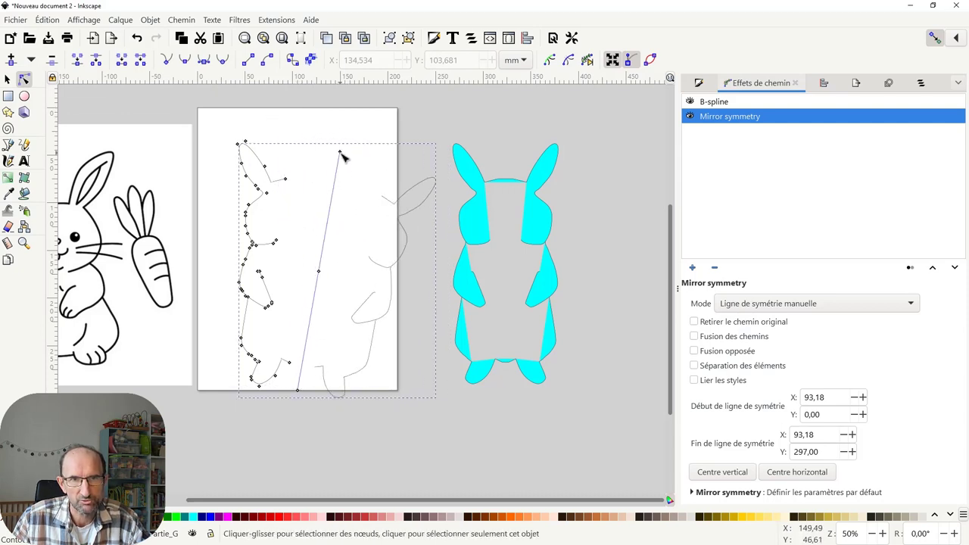
pyautogui.hotkey('ctrl', 'z')
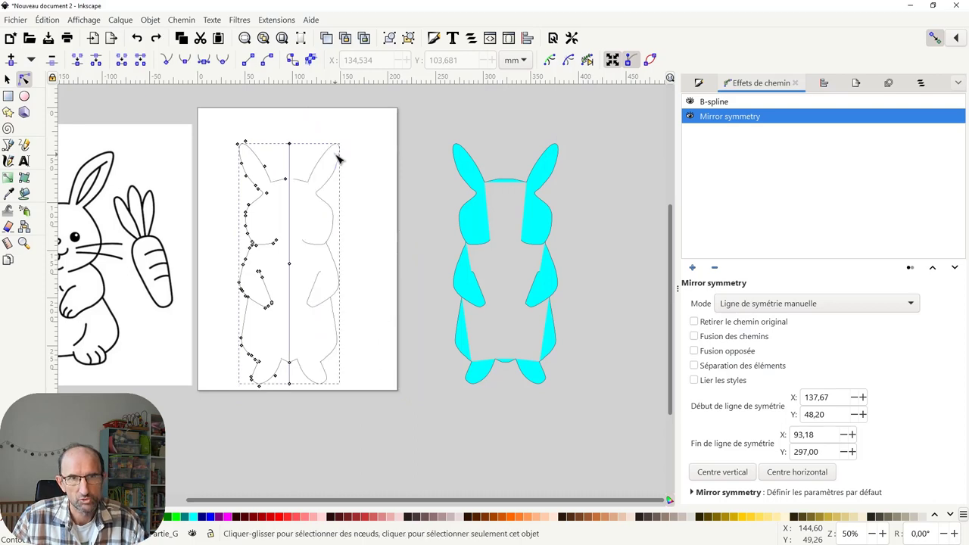
pyautogui.moveTo(289, 264)
pyautogui.mouseDown()
pyautogui.moveTo(311, 266)
pyautogui.moveTo(291, 267)
pyautogui.mouseUp()
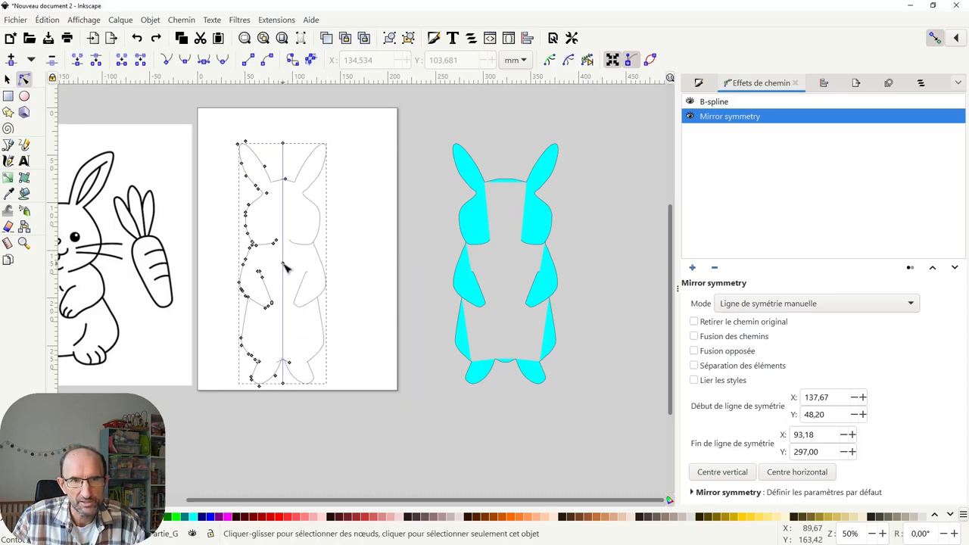
pyautogui.moveTo(294, 265)
pyautogui.mouseDown()
pyautogui.moveTo(283, 265)
pyautogui.moveTo(293, 277)
pyautogui.mouseUp()
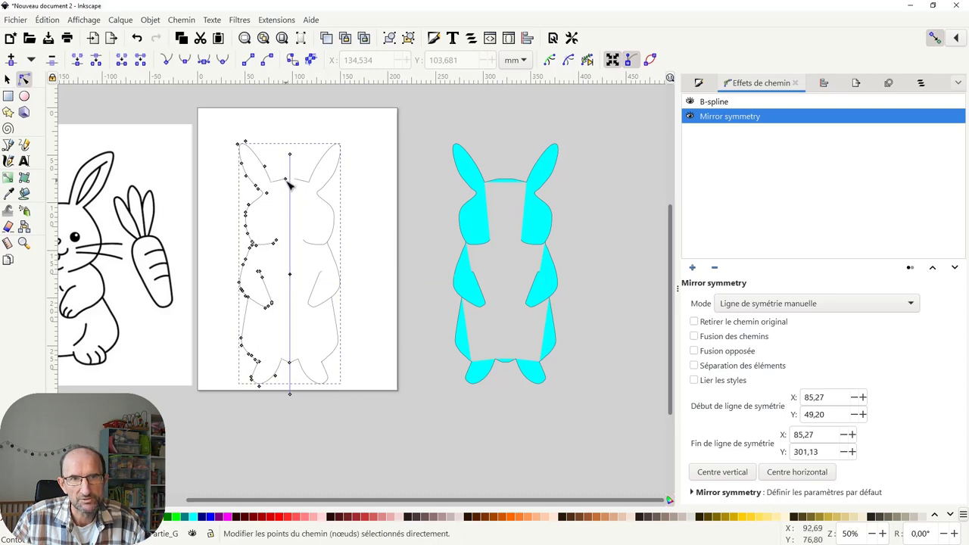
pyautogui.moveTo(287, 182); pyautogui.dragTo(292, 180)
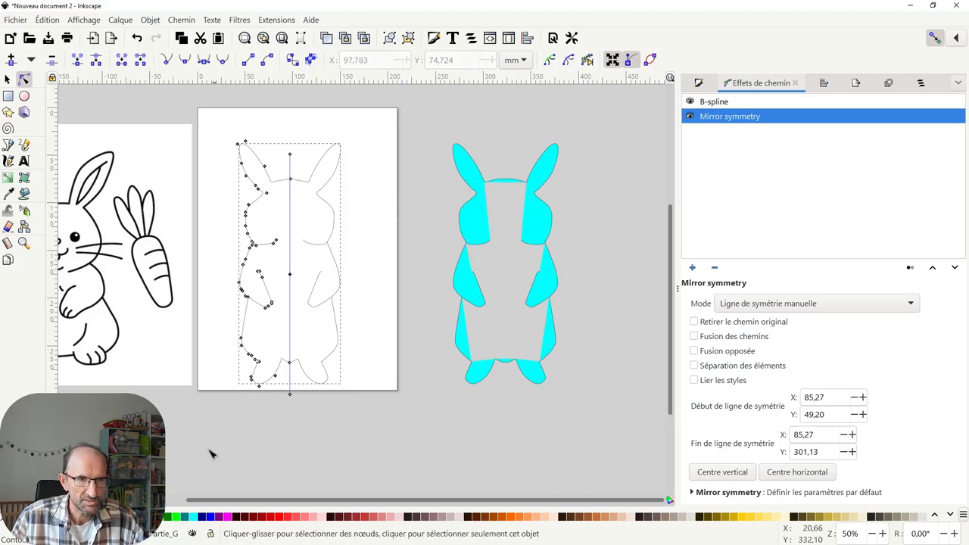
pyautogui.click(192, 518)
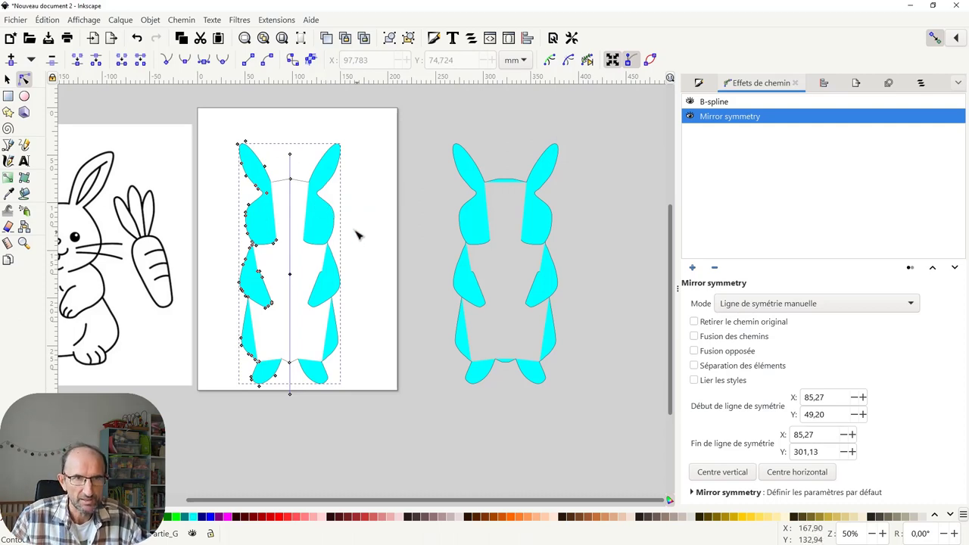
# Move the cyan mirrored bunny off the page to X 392.493, beside the first rabbit.
pyautogui.click(7, 80)
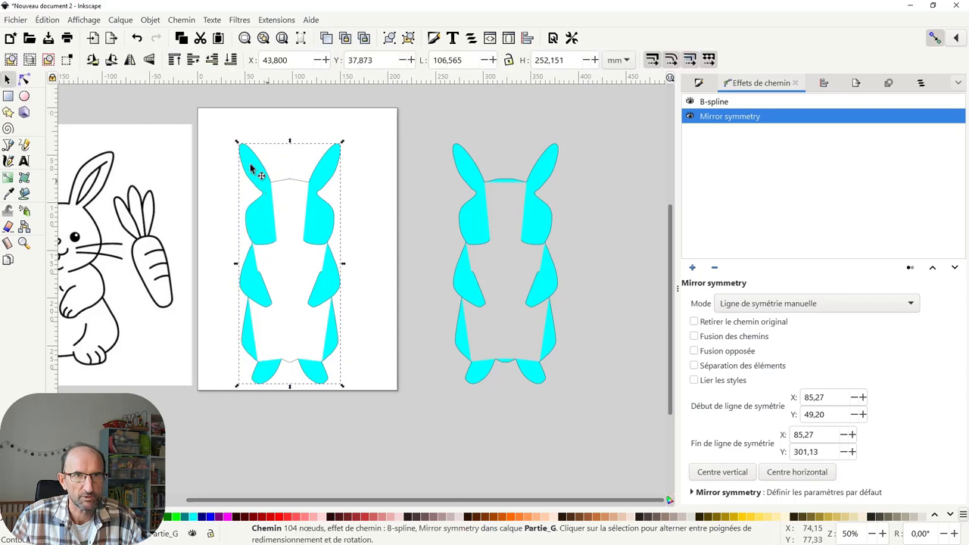
pyautogui.moveTo(224, 139); pyautogui.dragTo(363, 399)
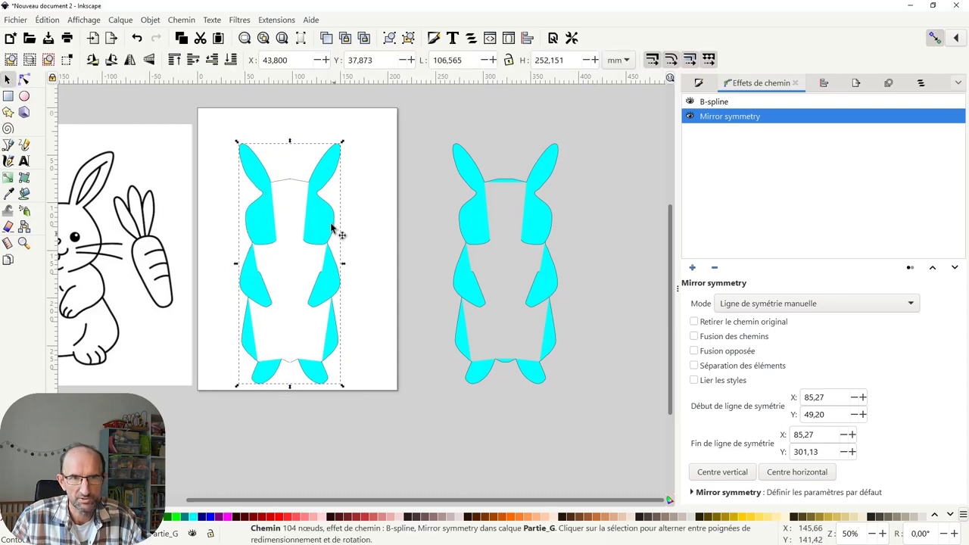
pyautogui.moveTo(323, 225); pyautogui.dragTo(655, 246)
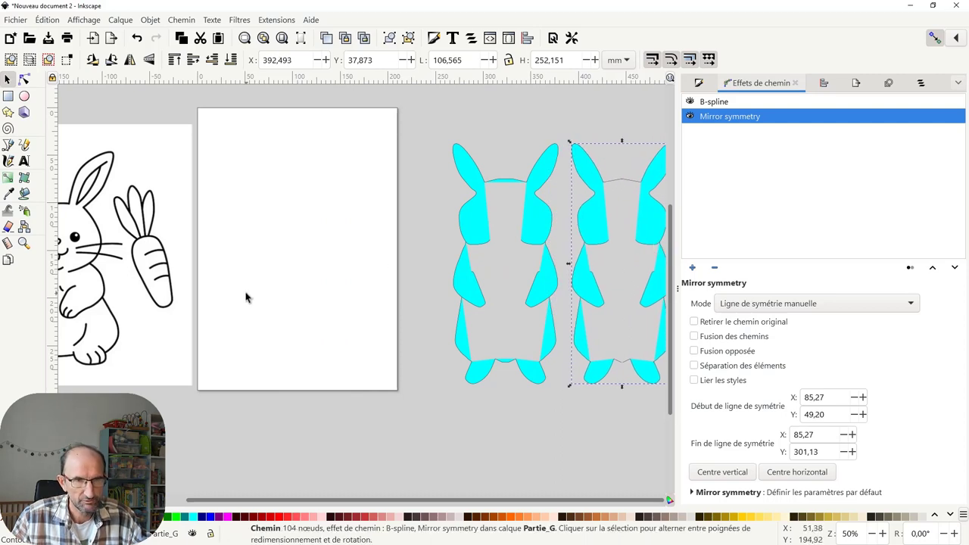
pyautogui.moveTo(246, 297); pyautogui.dragTo(326, 298)
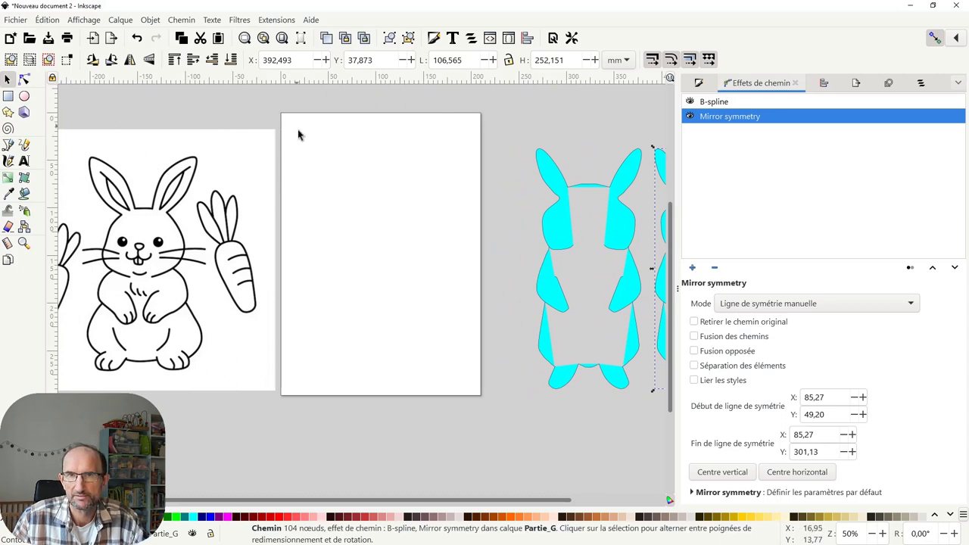
# Draw a 30-node B-spline pencil stroke tracing the ear, head side and body.
pyautogui.click(25, 144)
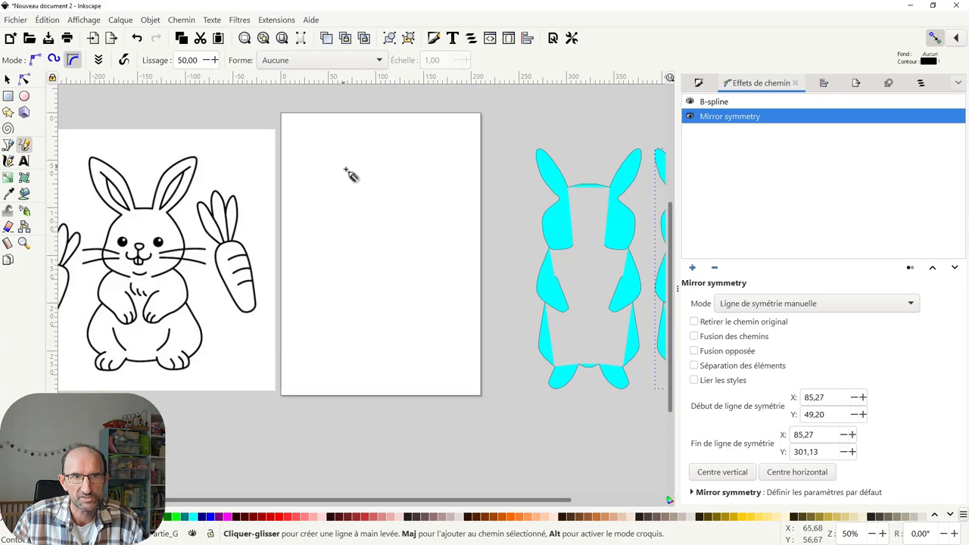
pyautogui.moveTo(353, 183)
pyautogui.mouseDown()
pyautogui.moveTo(306, 150)
pyautogui.moveTo(346, 205)
pyautogui.mouseUp()
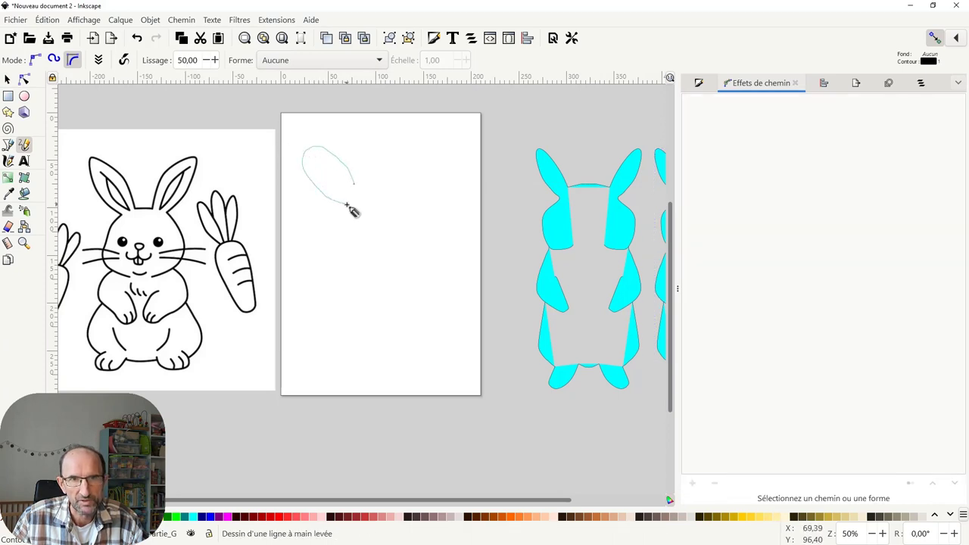
pyautogui.moveTo(346, 205)
pyautogui.mouseDown()
pyautogui.moveTo(333, 262)
pyautogui.moveTo(357, 268)
pyautogui.moveTo(329, 288)
pyautogui.moveTo(320, 326)
pyautogui.moveTo(335, 352)
pyautogui.moveTo(371, 355)
pyautogui.mouseUp()
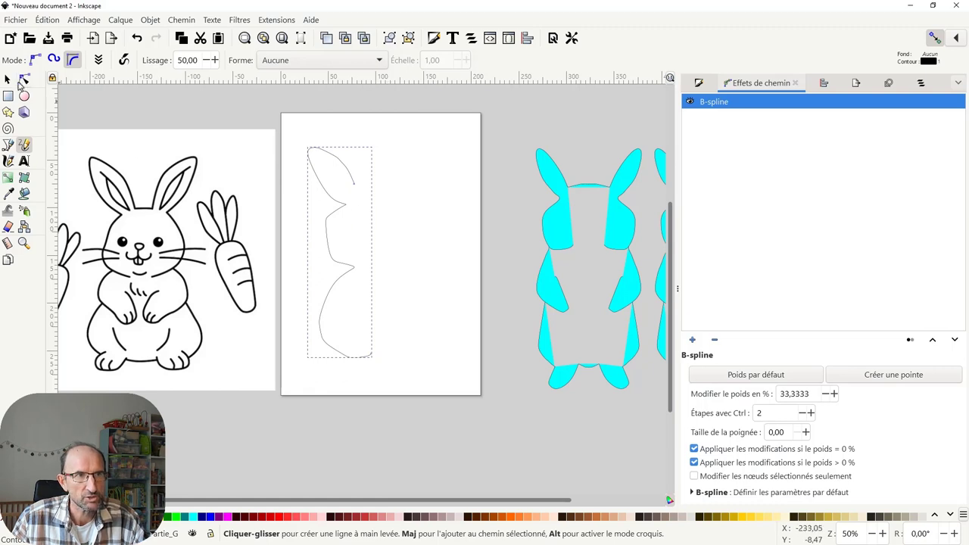
pyautogui.click(8, 79)
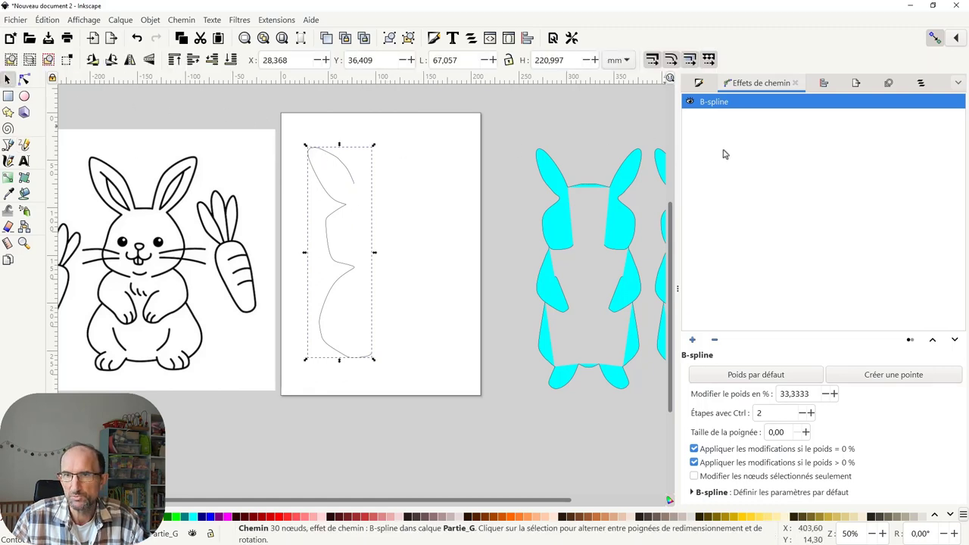
# Apply Reflet miroir (Mirror symmetry) to the half outline, mirror line at X 97.99.
pyautogui.click(691, 342)
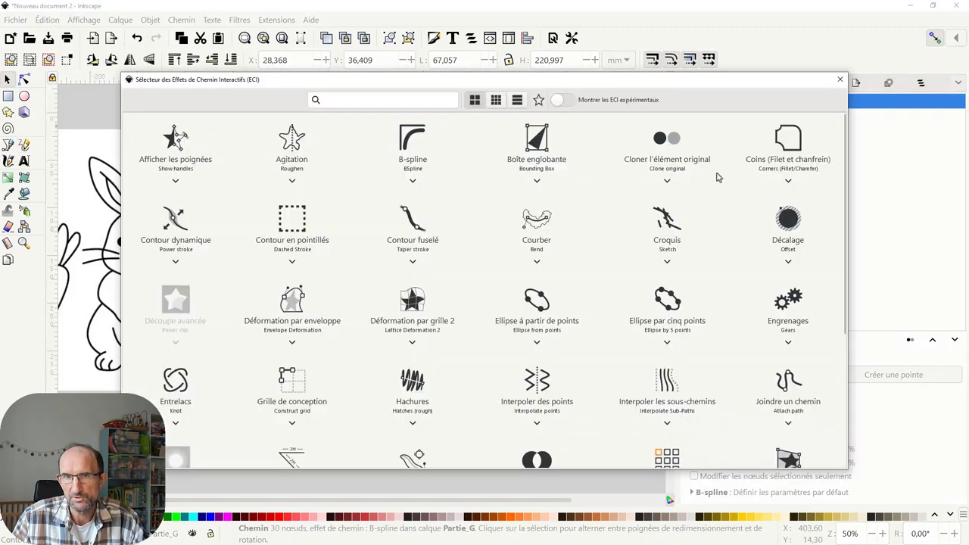
pyautogui.scroll(-5, 200, 330)
pyautogui.click(175, 342)
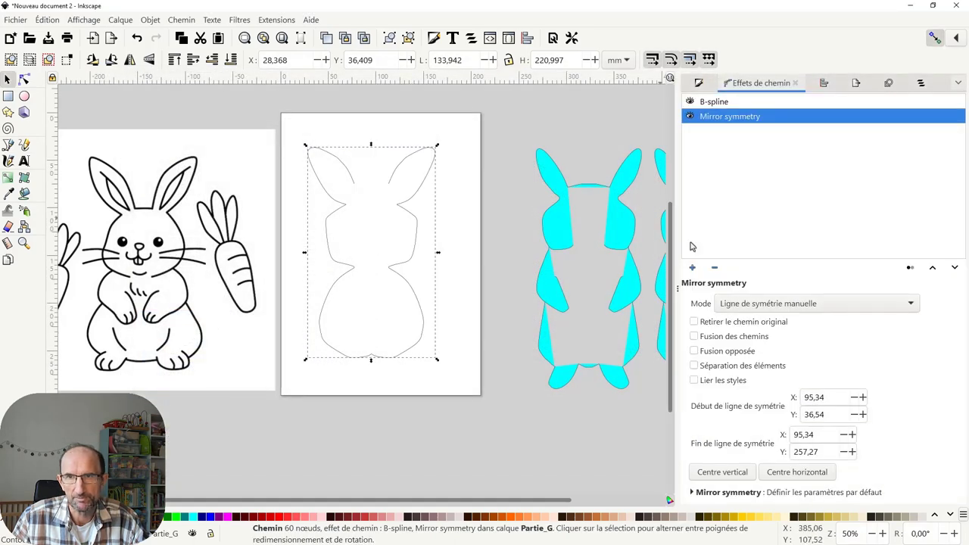
pyautogui.press('n')
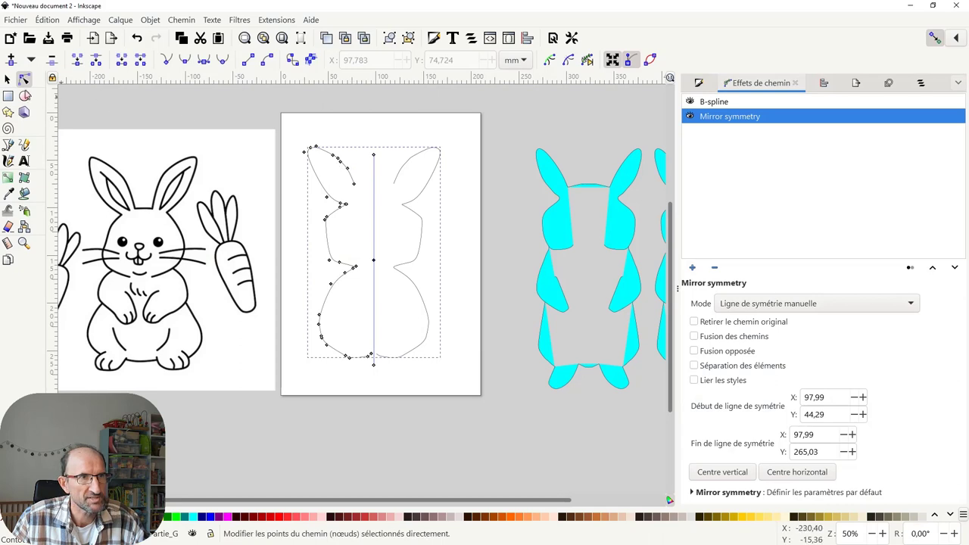
pyautogui.click(8, 79)
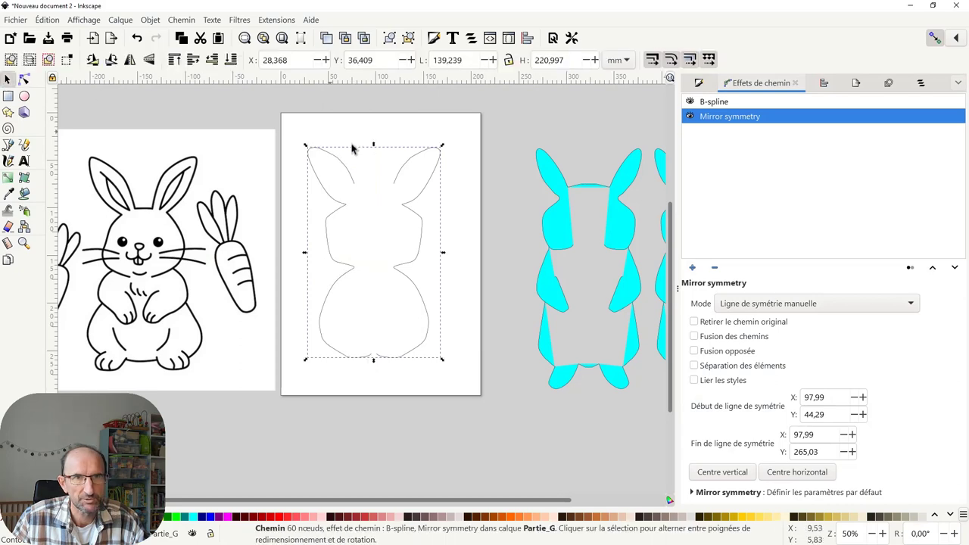
pyautogui.click(24, 145)
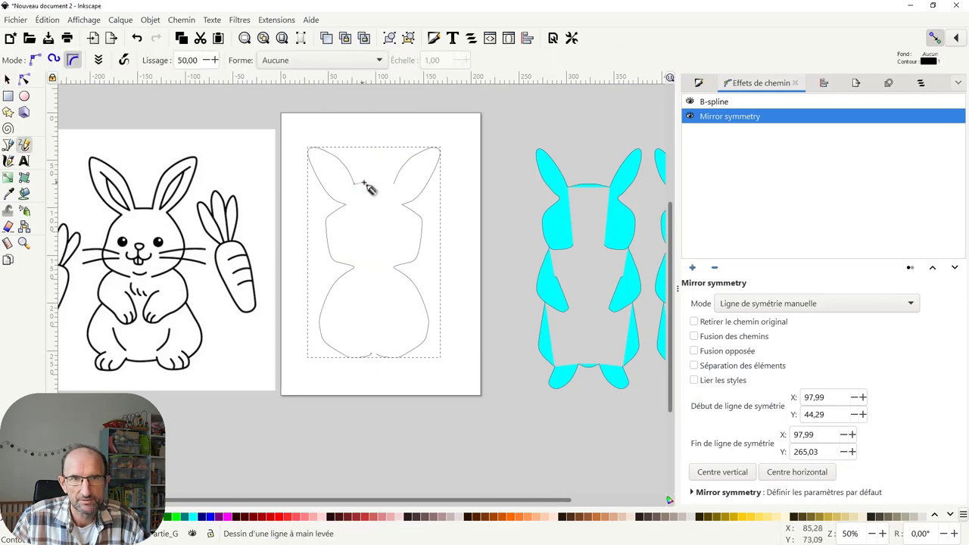
# Draw a freehand B-spline stroke down the rabbit's middle, then deselect it.
pyautogui.moveTo(372, 185)
pyautogui.mouseDown()
pyautogui.moveTo(383, 210)
pyautogui.moveTo(372, 352)
pyautogui.mouseUp()
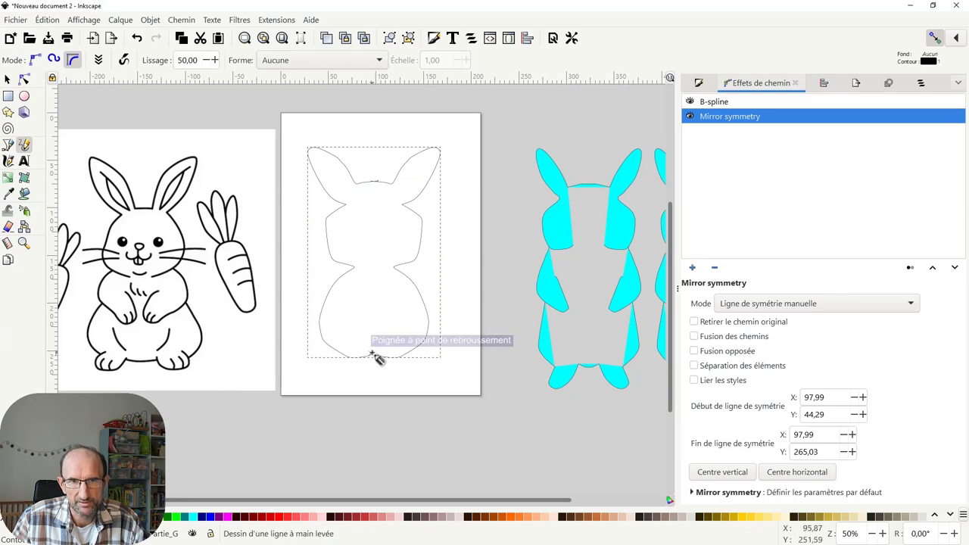
pyautogui.keyDown('ctrl'); pyautogui.scroll(5, 373, 355); pyautogui.keyUp('ctrl')
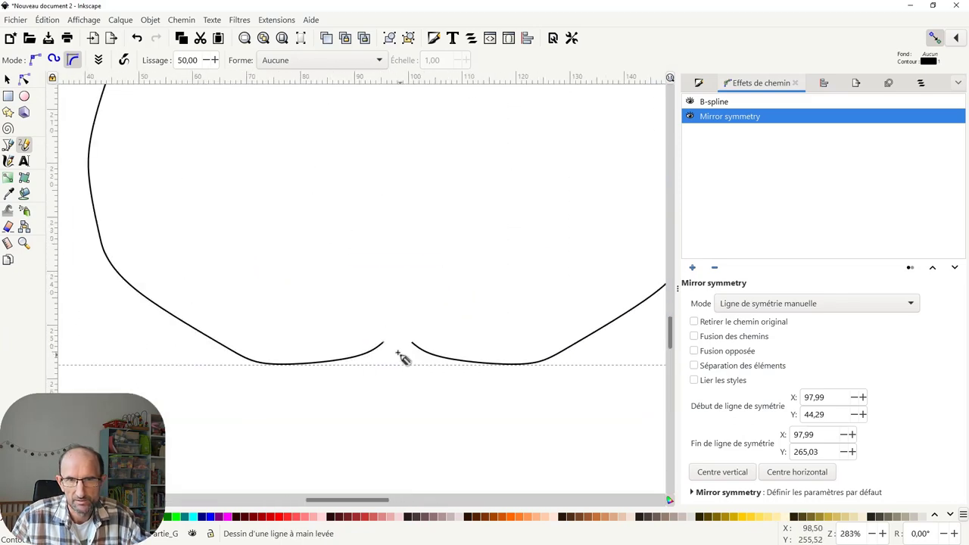
pyautogui.press('Escape')
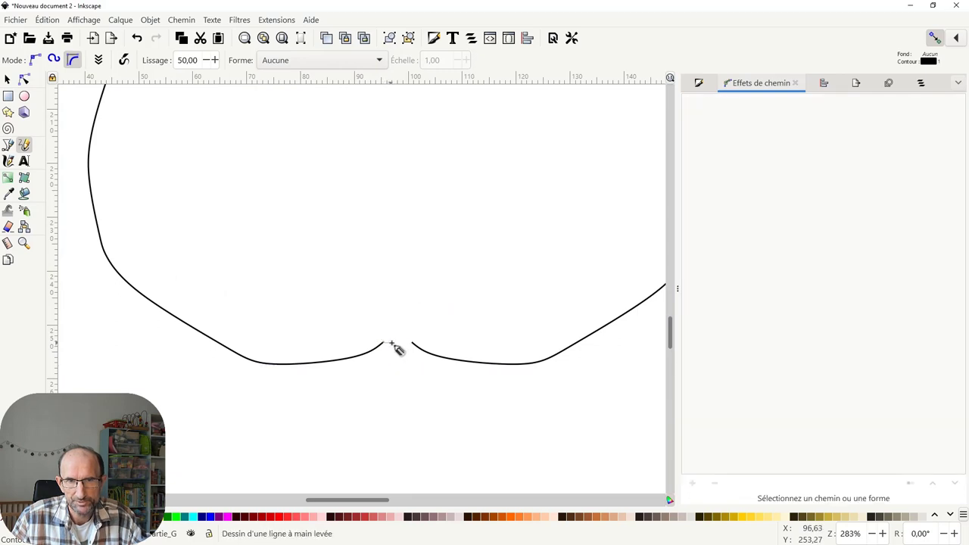
# Bridge the bottom gap with a short two-node stroke joining the outline's ends.
pyautogui.moveTo(399, 344); pyautogui.dragTo(413, 345)
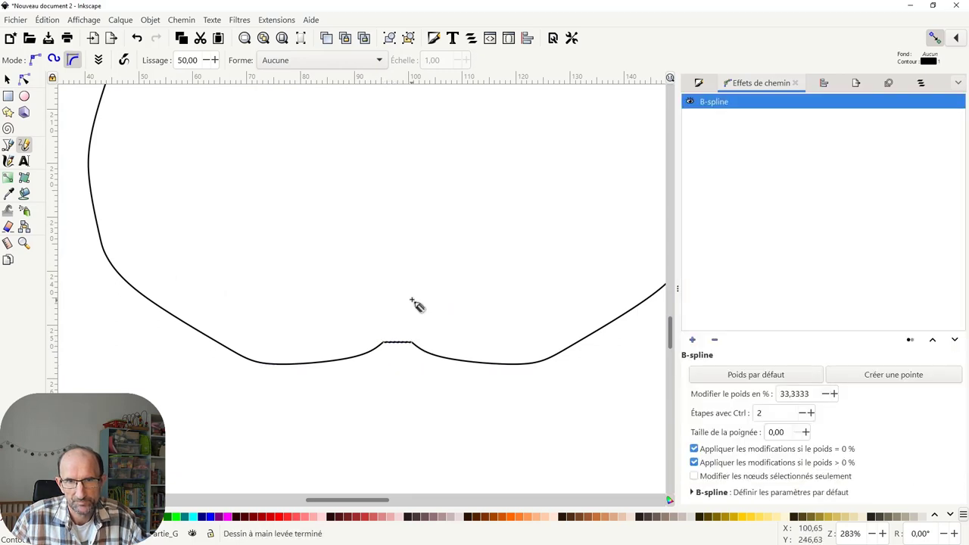
pyautogui.scroll(-3, 401, 313)
pyautogui.scroll(4, 401, 313)
pyautogui.scroll(-5, 401, 310)
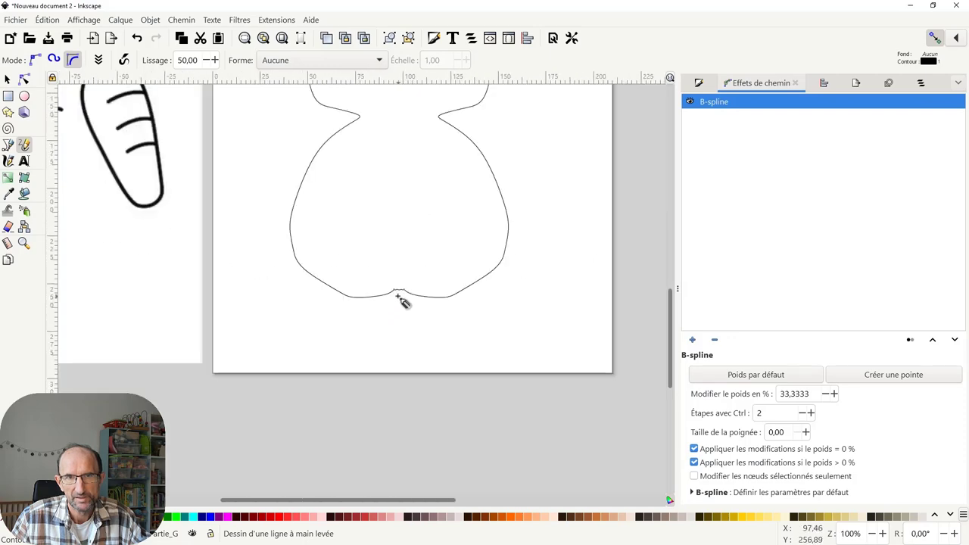
pyautogui.scroll(-2, 405, 288)
pyautogui.scroll(2, 402, 262)
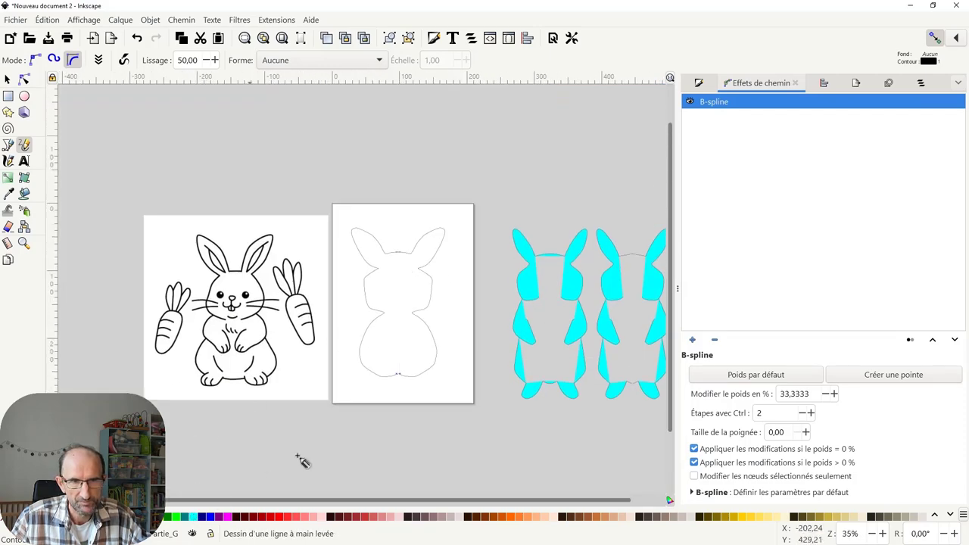
pyautogui.click(7, 79)
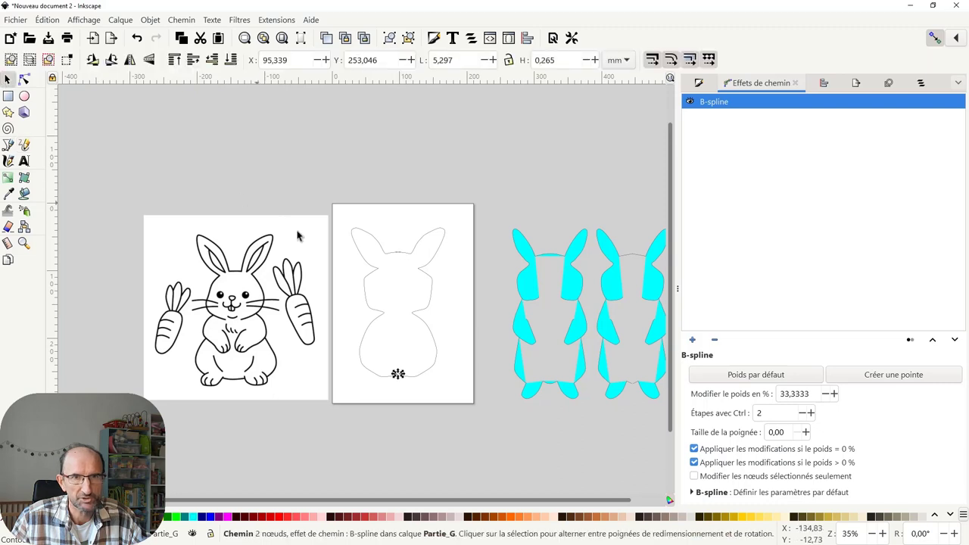
pyautogui.click(392, 274)
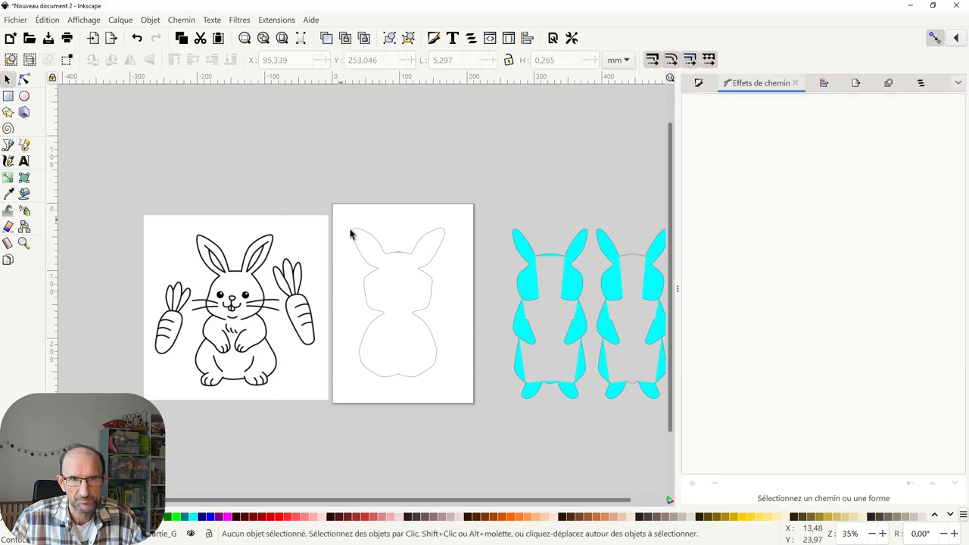
# Fill both bunny paths cyan and enable Fusion des chemins to merge the halves.
pyautogui.moveTo(340, 219); pyautogui.dragTo(454, 390)
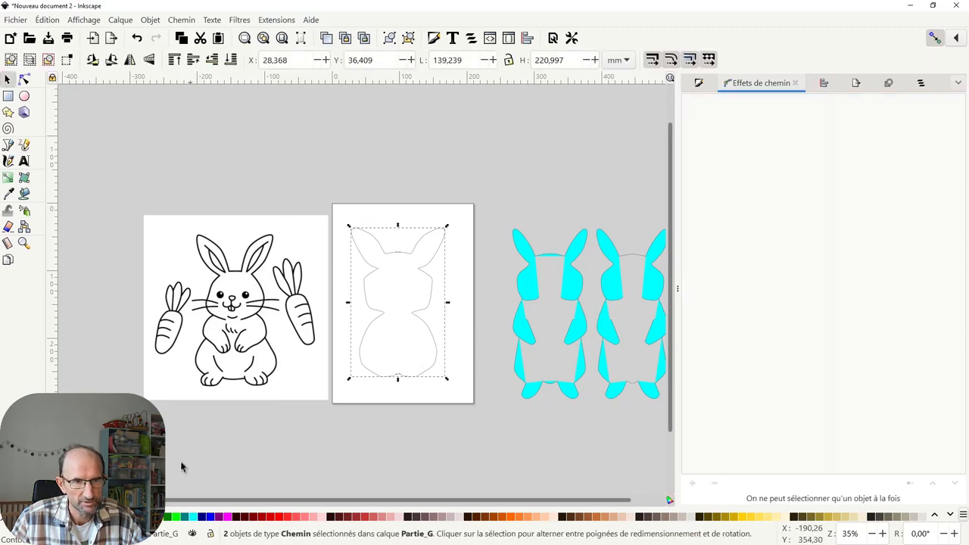
pyautogui.click(193, 517)
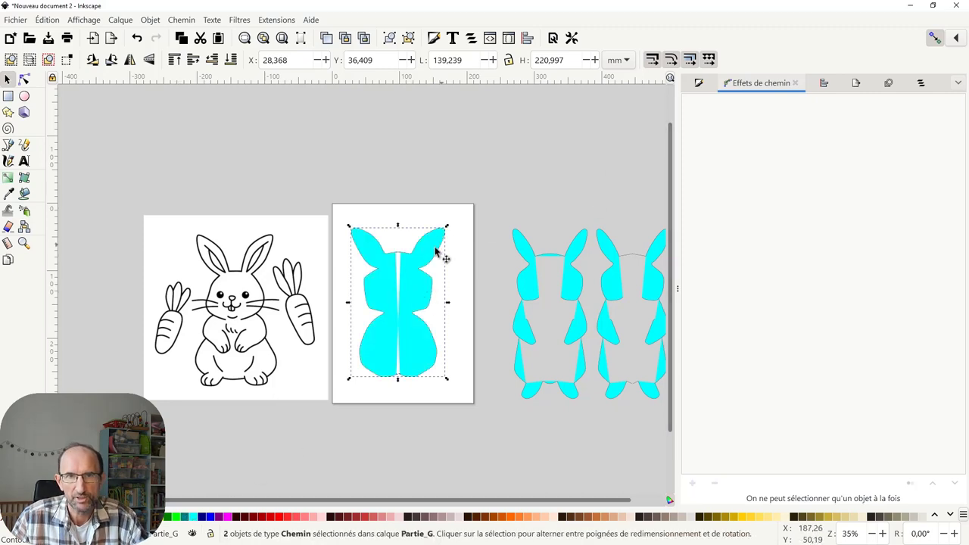
pyautogui.click(25, 81)
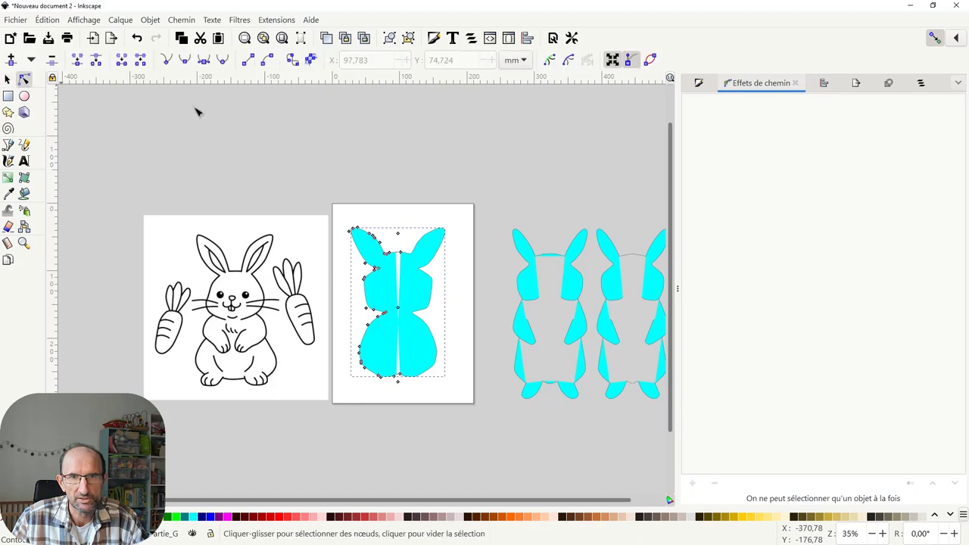
pyautogui.click(429, 278)
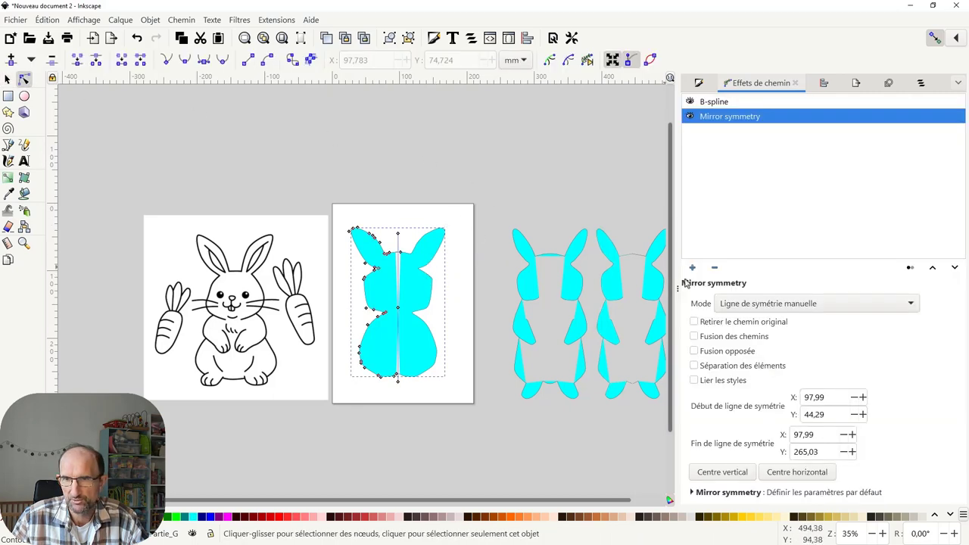
pyautogui.click(694, 337)
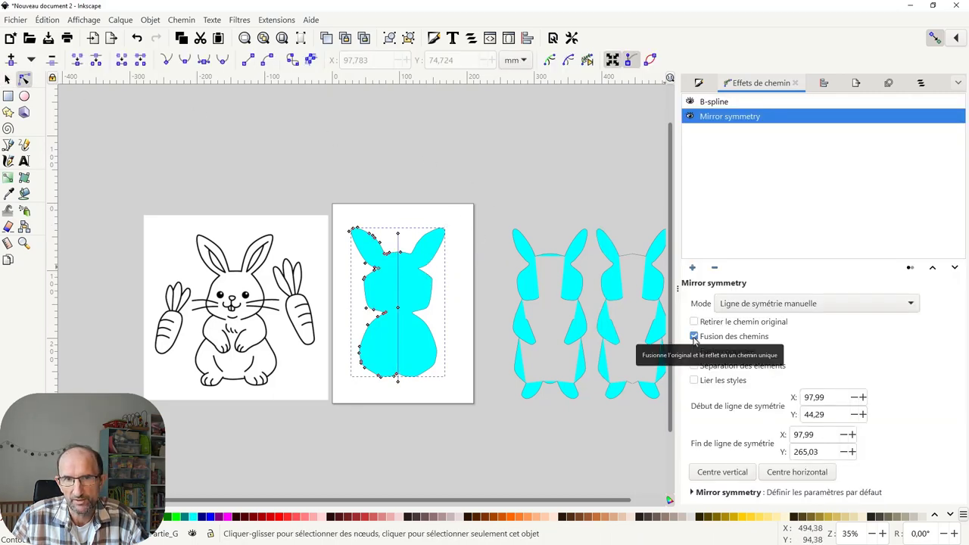
pyautogui.click(463, 219)
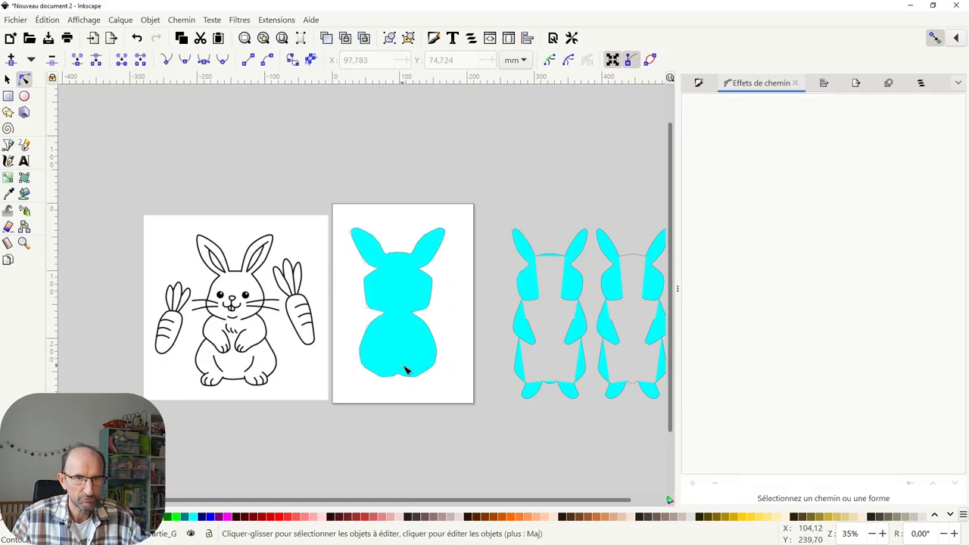
pyautogui.scroll(2, 404, 369)
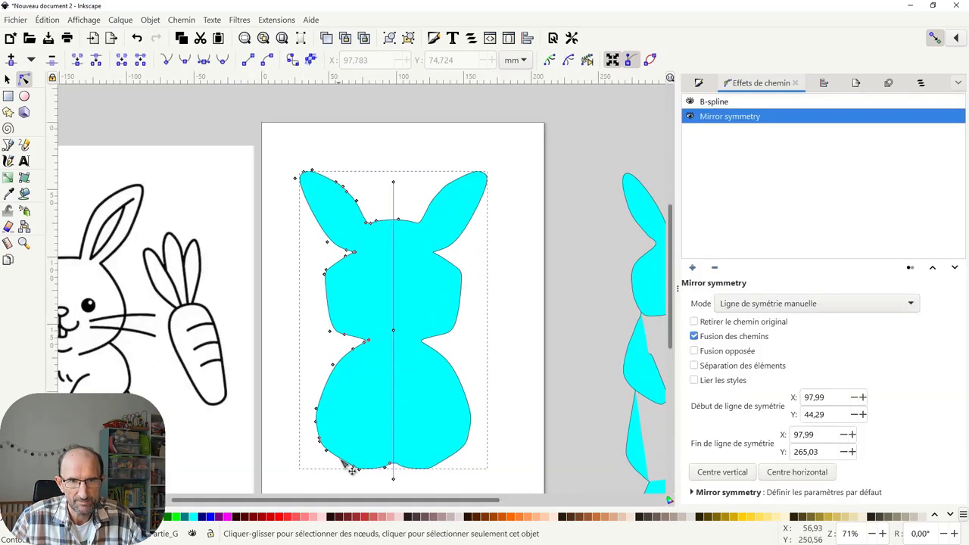
# Pull the cyan bunny's bottom-left outline node down and outward.
pyautogui.click(344, 458)
pyautogui.moveTo(334, 453)
pyautogui.mouseDown()
pyautogui.moveTo(310, 481)
pyautogui.moveTo(325, 456)
pyautogui.mouseUp()
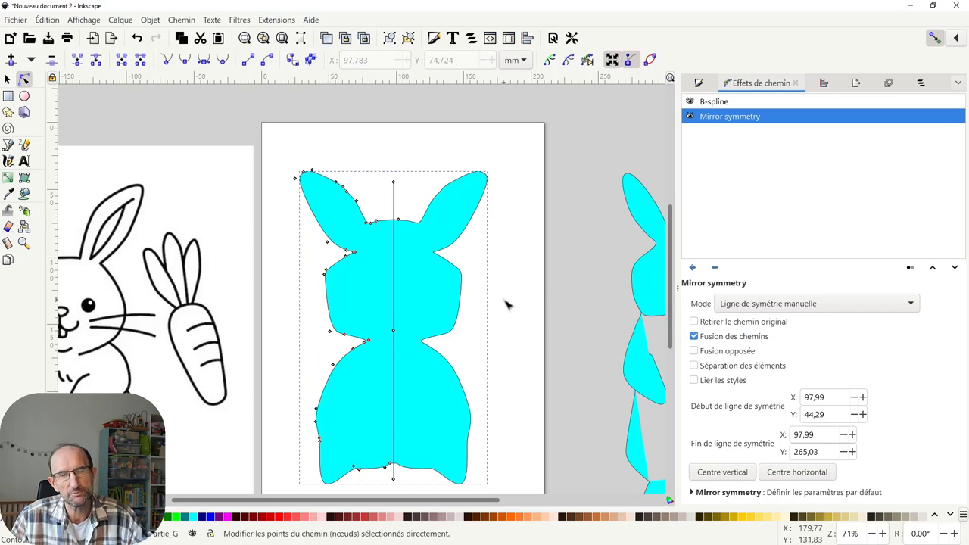
pyautogui.scroll(-3, 392, 275)
pyautogui.scroll(2, 401, 274)
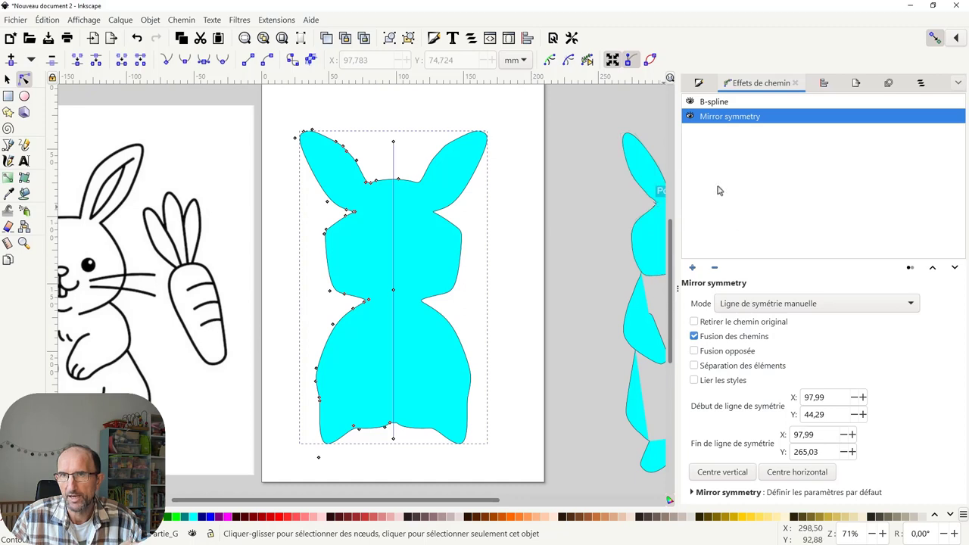
# Compare the Mirror symmetry options, keeping halves merged and Séparation des éléments unchecked.
pyautogui.click(693, 323)
pyautogui.click(693, 322)
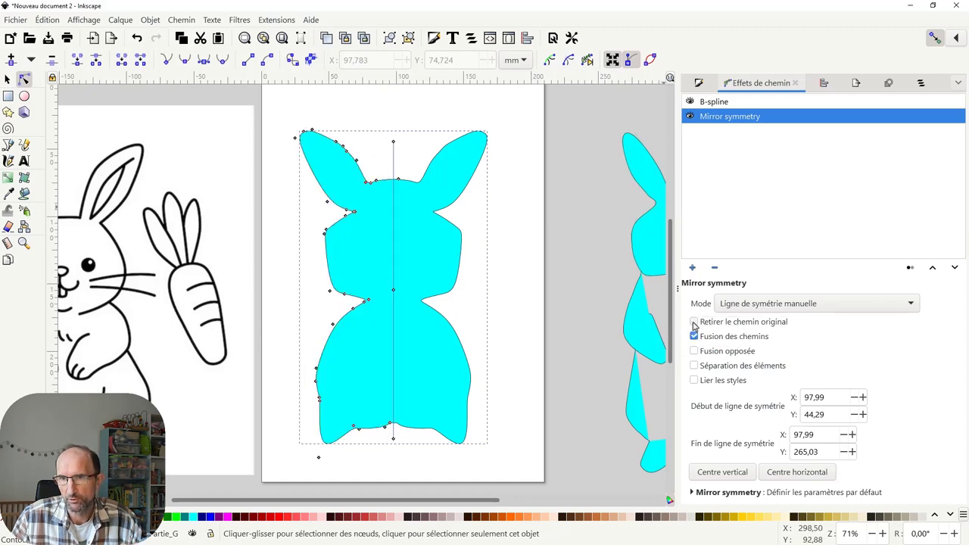
pyautogui.click(694, 337)
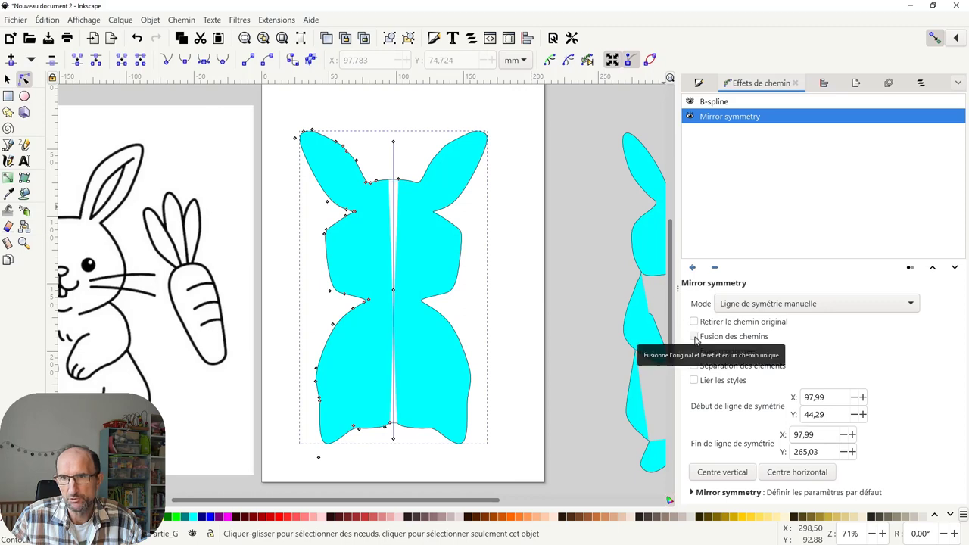
pyautogui.click(694, 337)
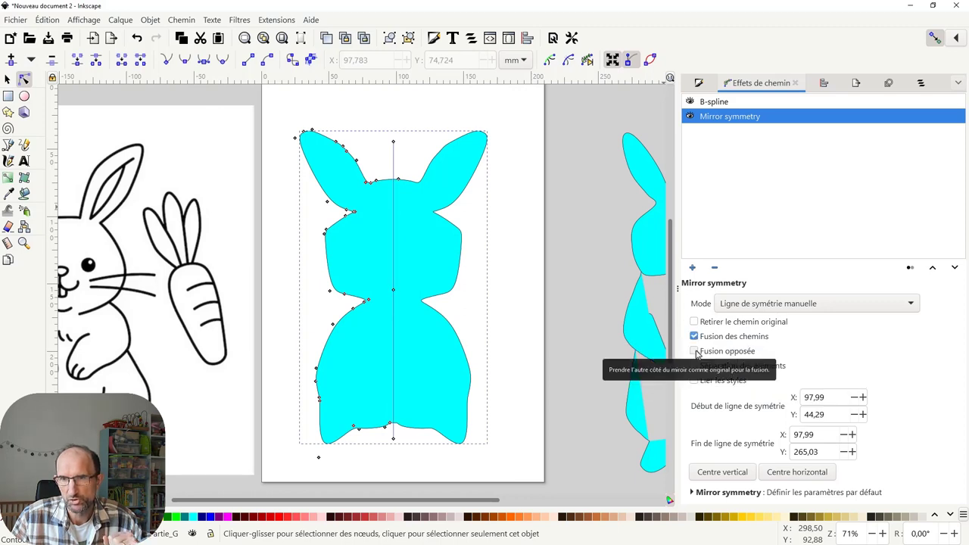
pyautogui.click(694, 351)
pyautogui.click(694, 351)
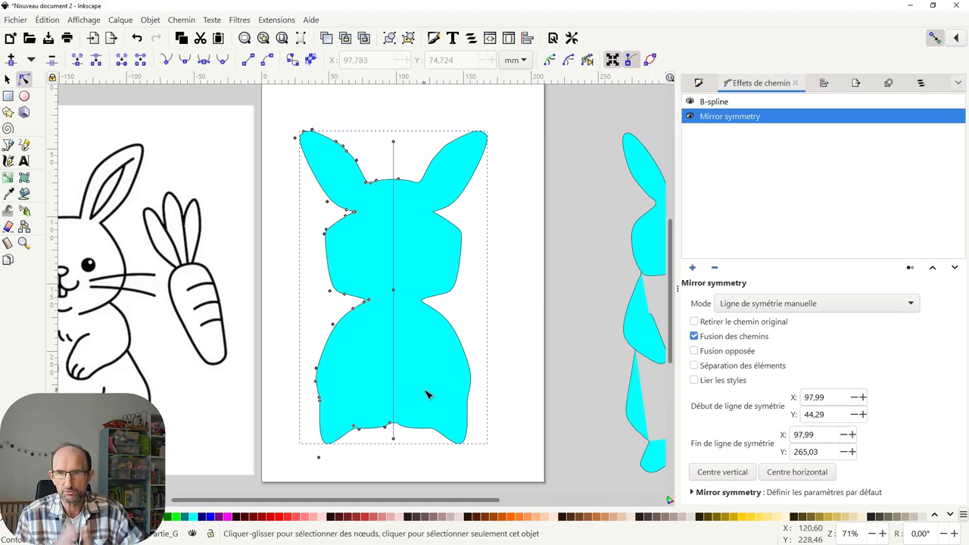
pyautogui.click(693, 365)
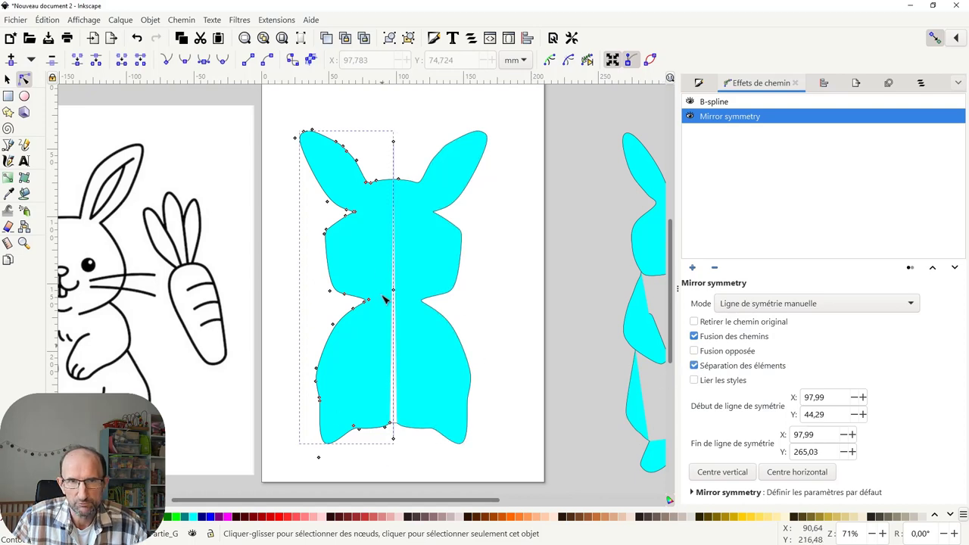
pyautogui.click(694, 366)
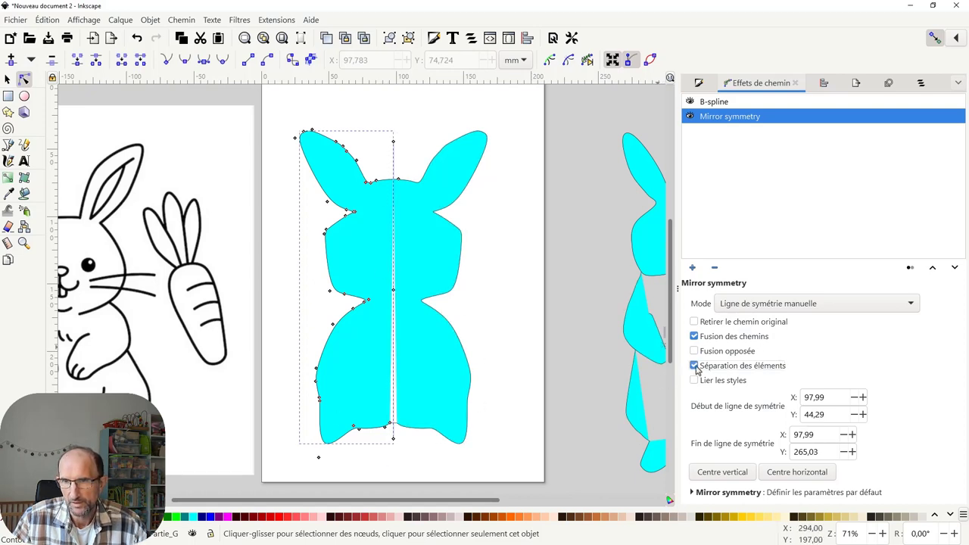
pyautogui.click(694, 381)
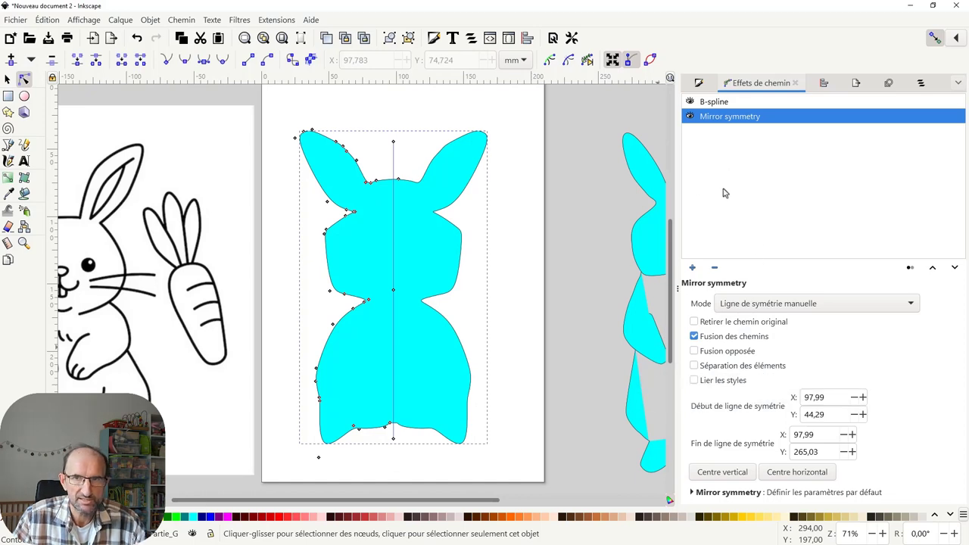
pyautogui.click(705, 107)
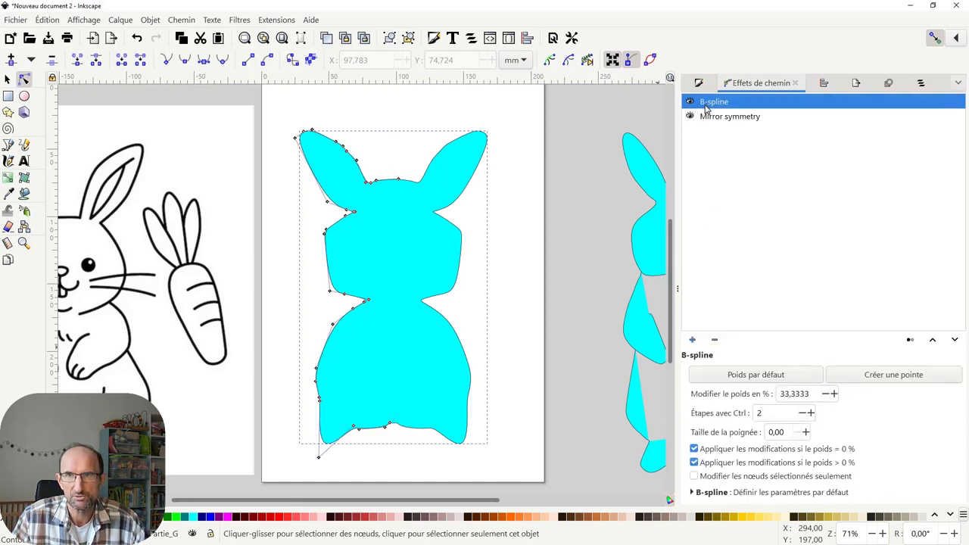
# Toggle the B-spline smoothing off and back on, keeping weight 33.3333%.
pyautogui.click(689, 102)
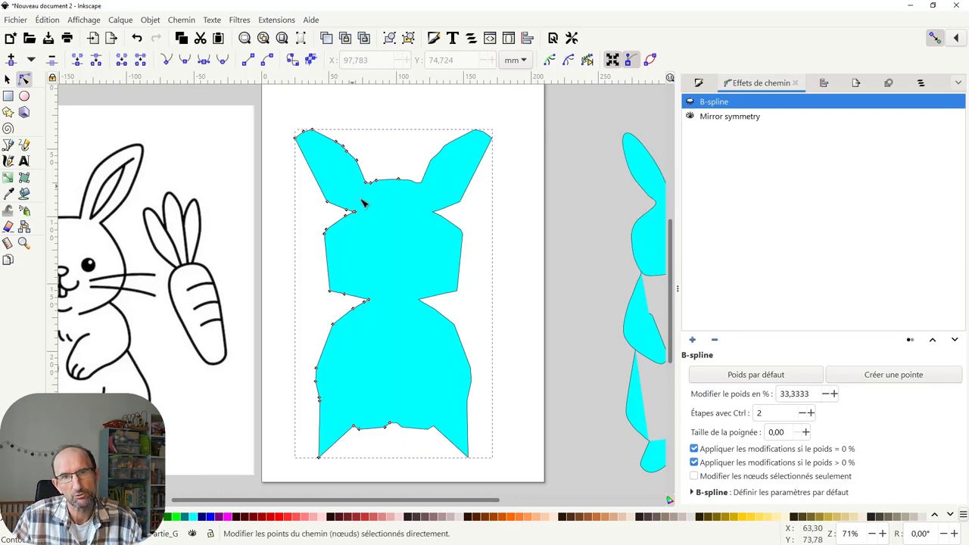
pyautogui.click(689, 103)
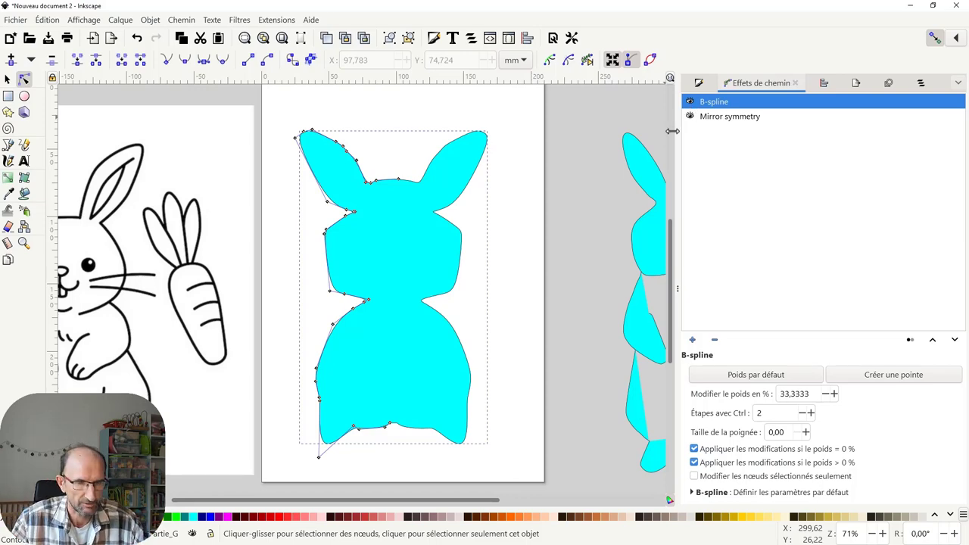
pyautogui.keyDown('ctrl'); pyautogui.scroll(-2, 517, 228); pyautogui.keyUp('ctrl')
pyautogui.keyDown('ctrl'); pyautogui.scroll(1, 511, 235); pyautogui.keyUp('ctrl')
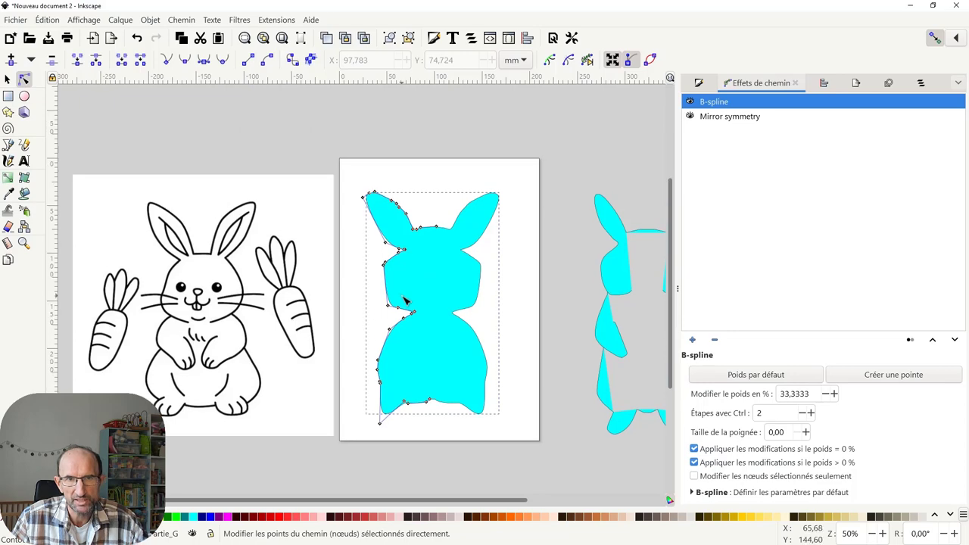
pyautogui.scroll(3, 404, 301)
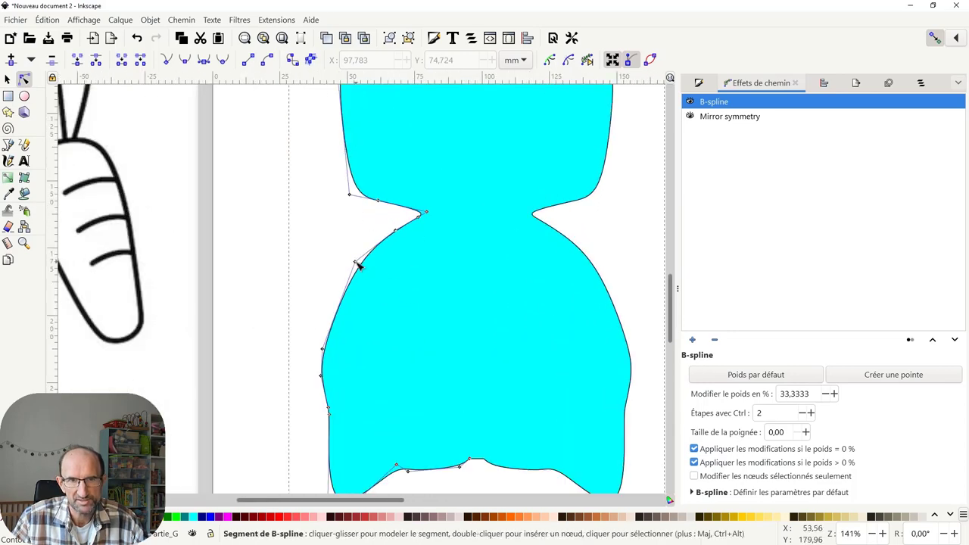
# Drag two nodes to reshape the left side of the cyan bunny.
pyautogui.moveTo(355, 261); pyautogui.dragTo(333, 255)
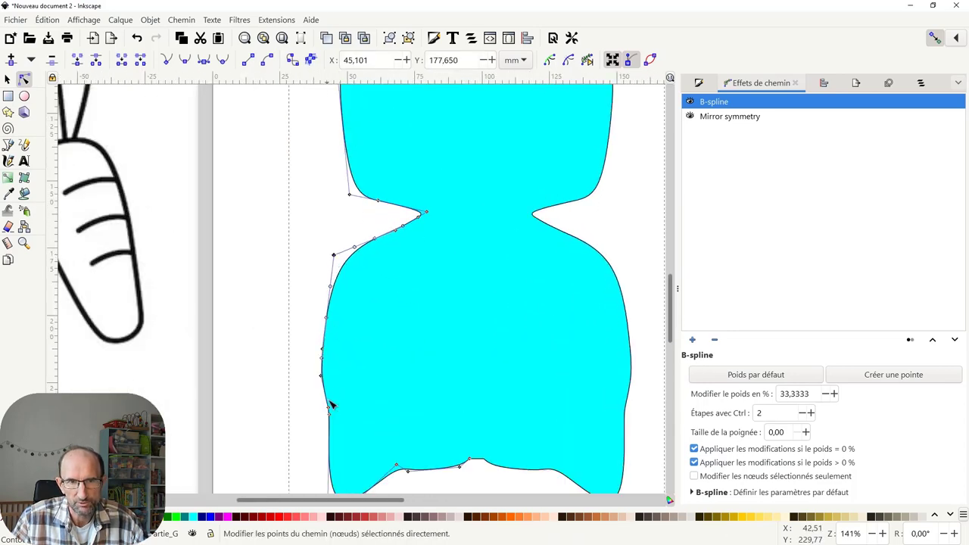
pyautogui.moveTo(325, 394); pyautogui.dragTo(317, 409)
pyautogui.scroll(-5, 383, 367)
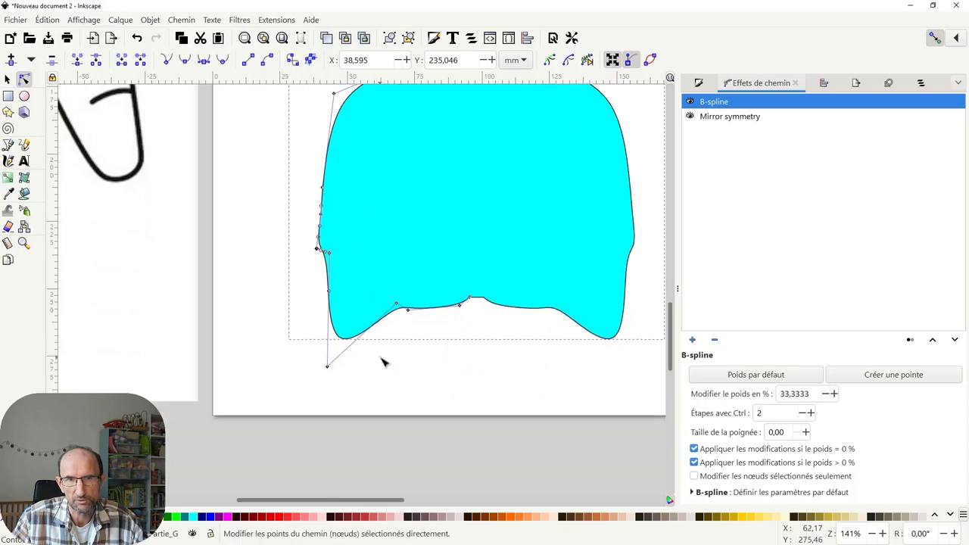
pyautogui.scroll(4, 383, 361)
pyautogui.scroll(-3, 339, 378)
pyautogui.scroll(-3, 396, 364)
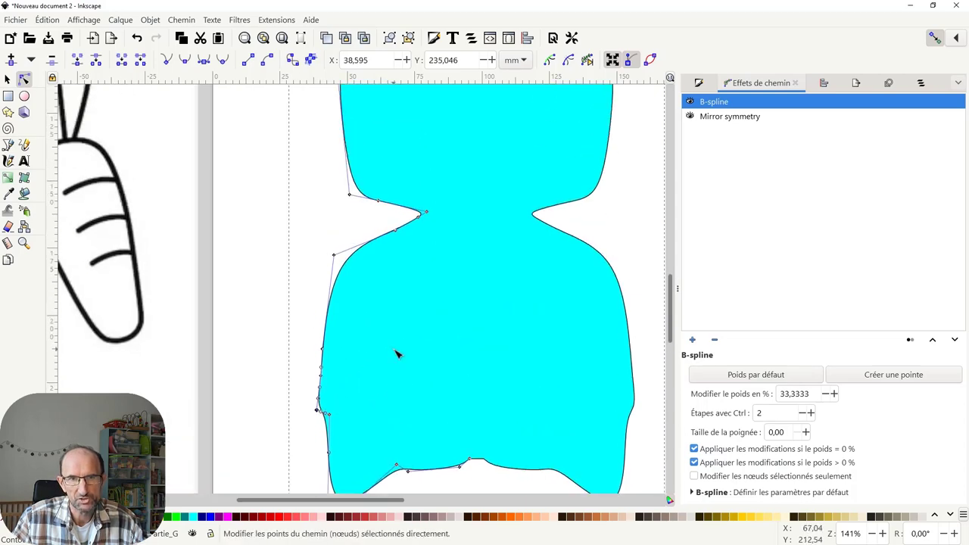
pyautogui.scroll(-2, 396, 353)
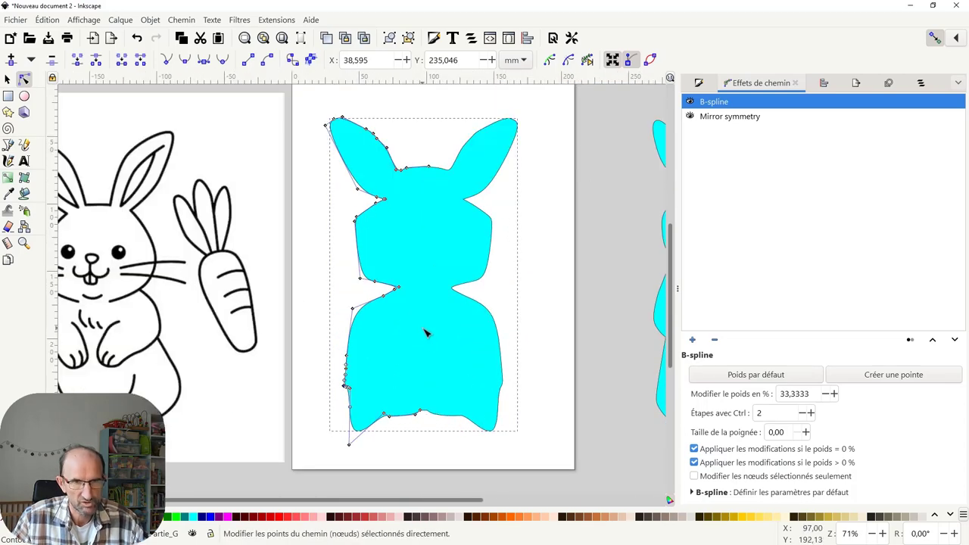
pyautogui.press('a')
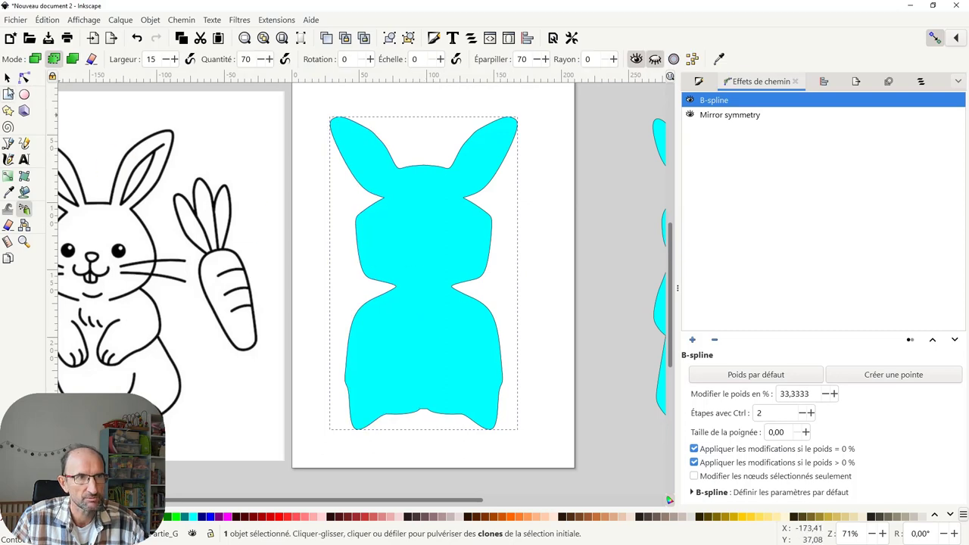
# Rubber-band select every node along the cyan rabbit outline.
pyautogui.click(8, 79)
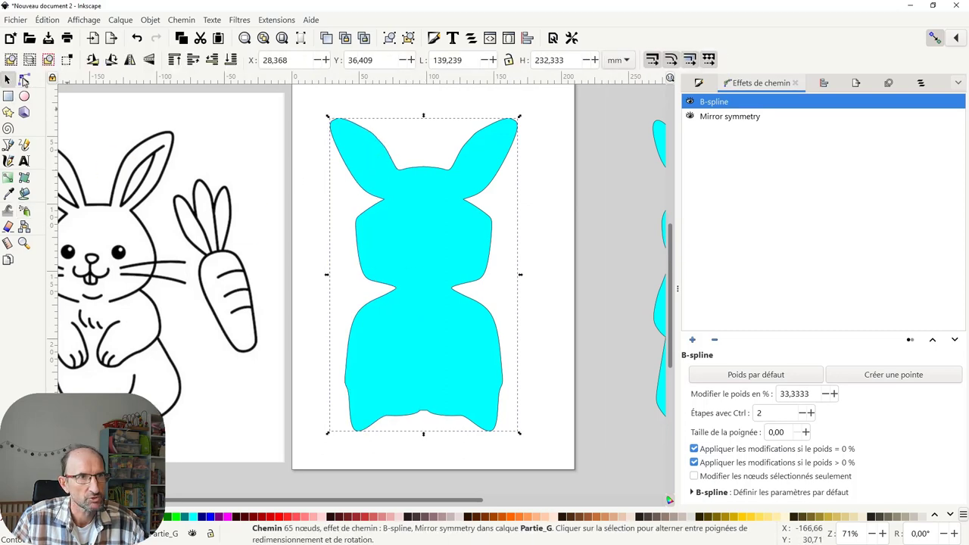
pyautogui.click(24, 79)
pyautogui.moveTo(309, 107)
pyautogui.mouseDown()
pyautogui.moveTo(487, 392)
pyautogui.moveTo(541, 459)
pyautogui.mouseUp()
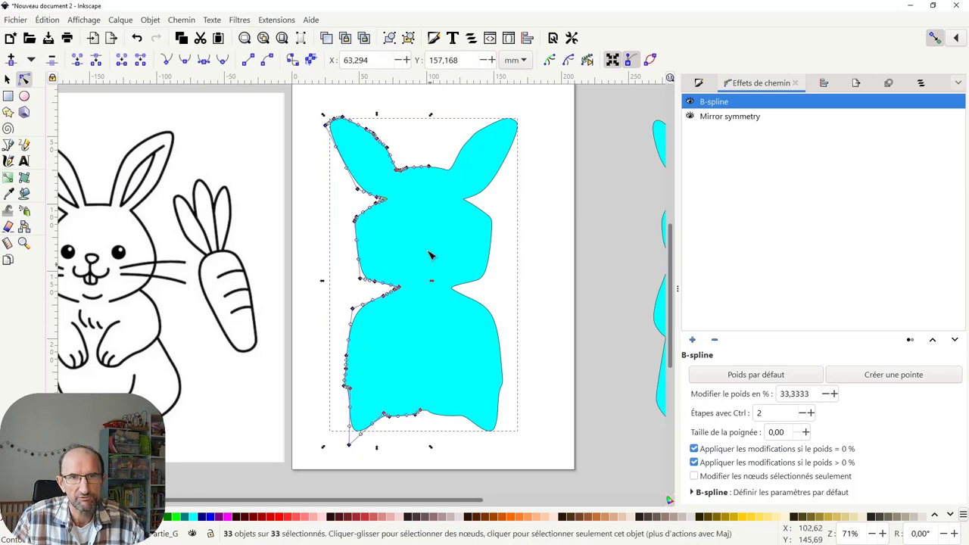
# Simplify the cyan rabbit outline (Ctrl+L) to far fewer nodes.
pyautogui.click(184, 21)
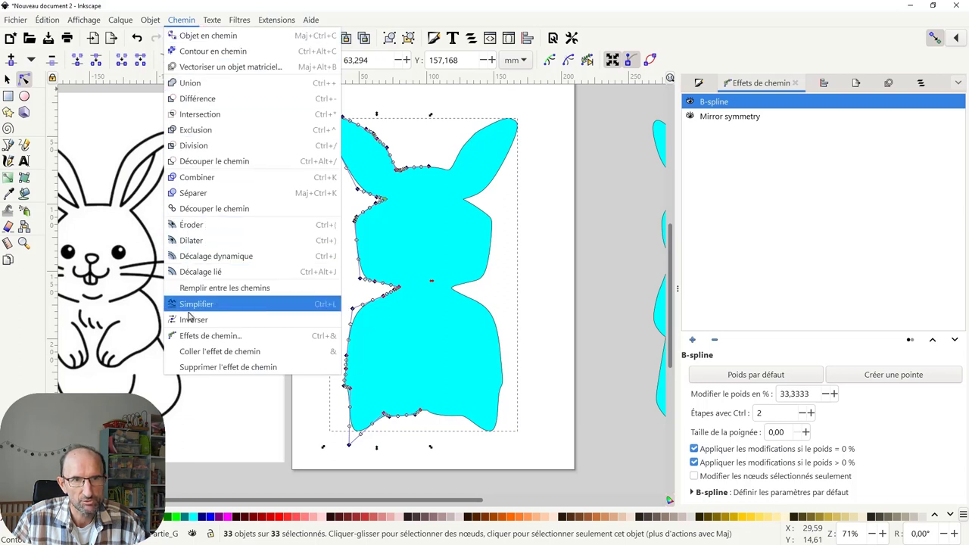
pyautogui.hotkey('ctrl', 'l')
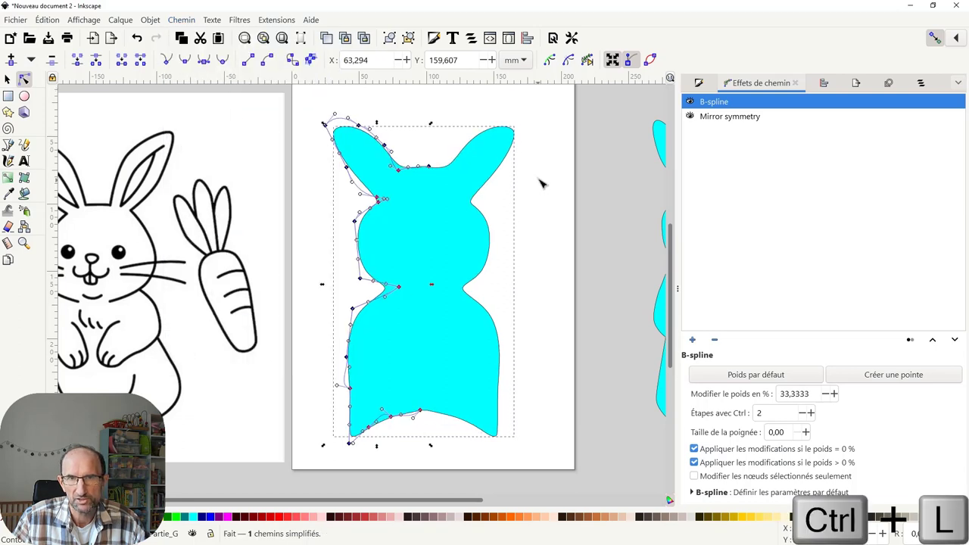
pyautogui.click(541, 182)
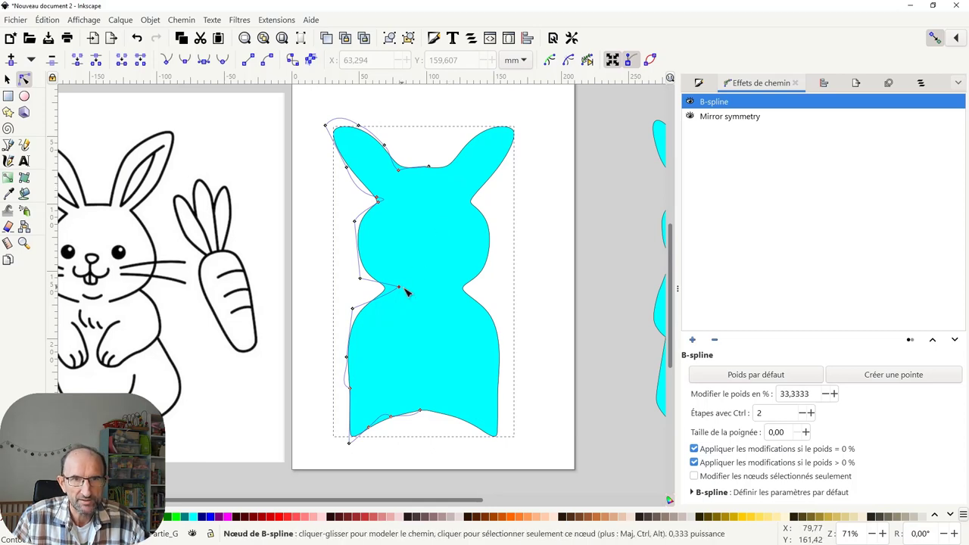
# Drag nodes to reshape the waist, the notch between the legs and the hip curve.
pyautogui.moveTo(405, 289)
pyautogui.mouseDown()
pyautogui.moveTo(423, 281)
pyautogui.moveTo(420, 270)
pyautogui.mouseUp()
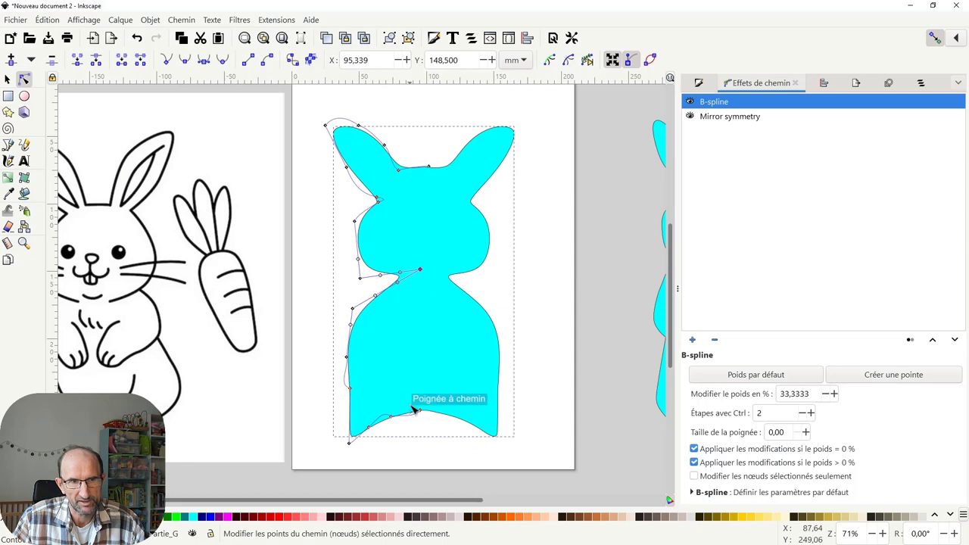
pyautogui.moveTo(393, 423)
pyautogui.mouseDown()
pyautogui.moveTo(393, 460)
pyautogui.moveTo(355, 459)
pyautogui.moveTo(411, 447)
pyautogui.mouseUp()
pyautogui.moveTo(421, 411); pyautogui.dragTo(421, 449)
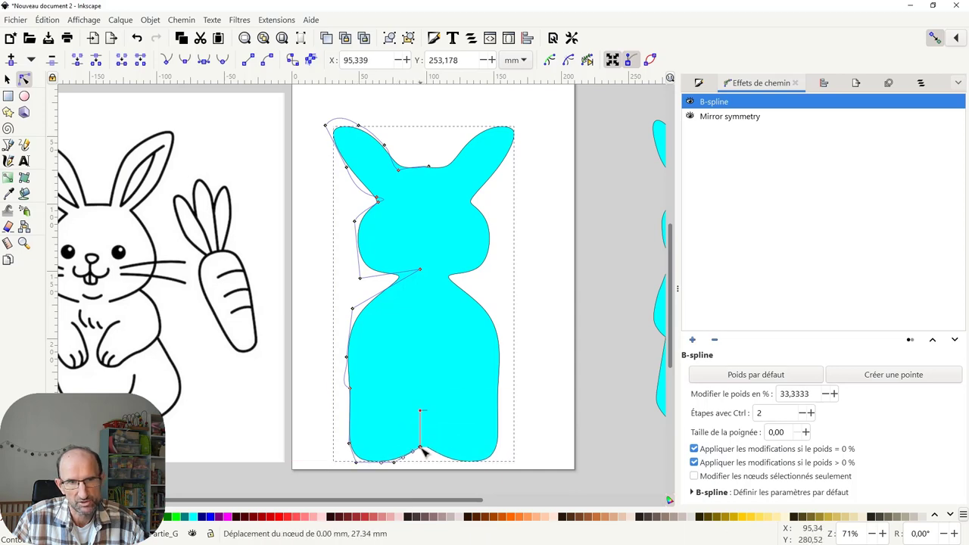
pyautogui.moveTo(422, 449); pyautogui.dragTo(416, 438)
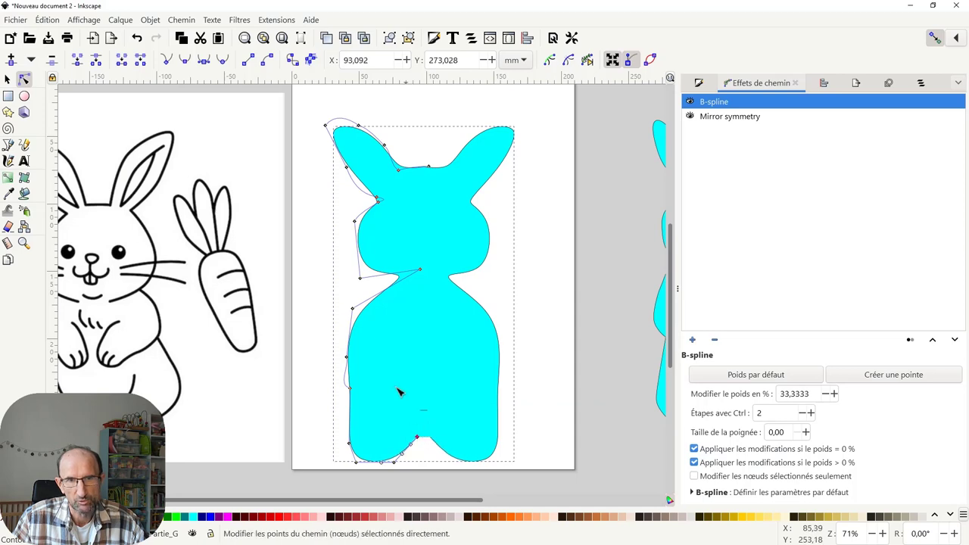
pyautogui.click(342, 355)
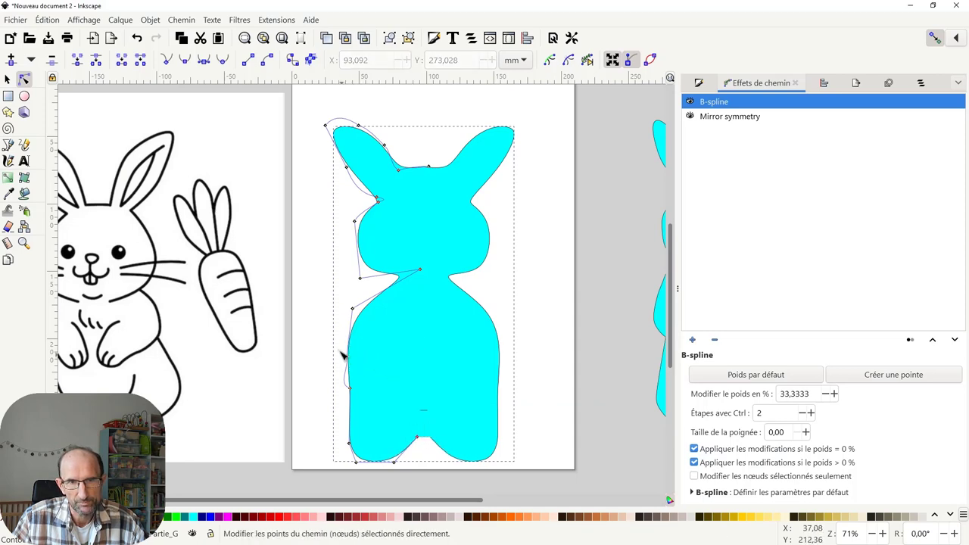
pyautogui.moveTo(345, 361); pyautogui.dragTo(386, 346)
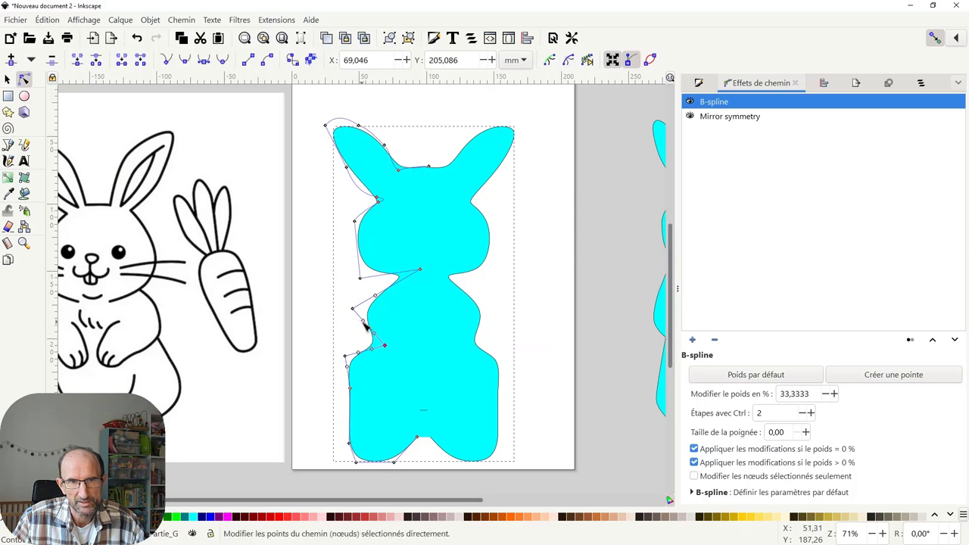
pyautogui.click(365, 323)
pyautogui.click(371, 325)
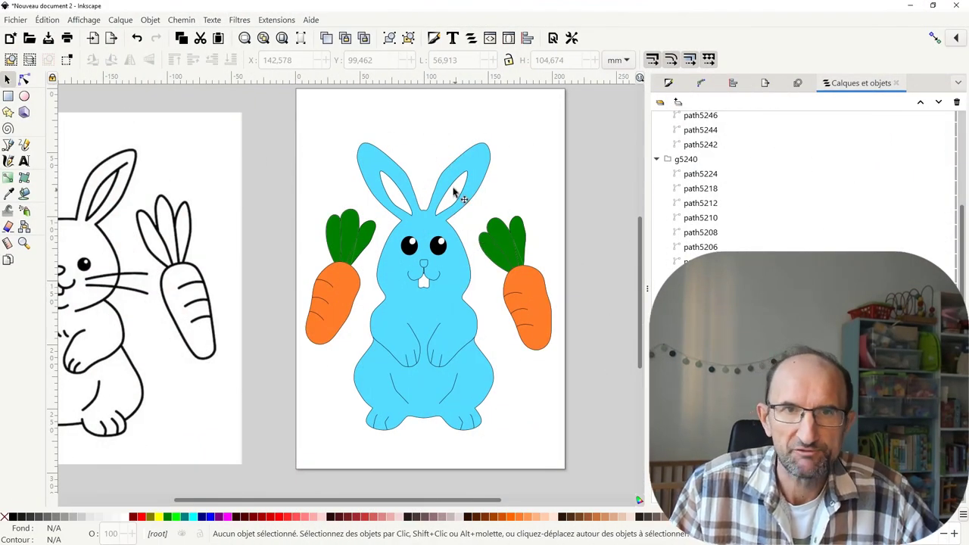
# Zoom in and out to inspect the finished rabbit's face.
pyautogui.keyDown('ctrl'); pyautogui.scroll(2, 439, 280); pyautogui.keyUp('ctrl')
pyautogui.keyDown('ctrl'); pyautogui.scroll(1, 440, 280); pyautogui.keyUp('ctrl')
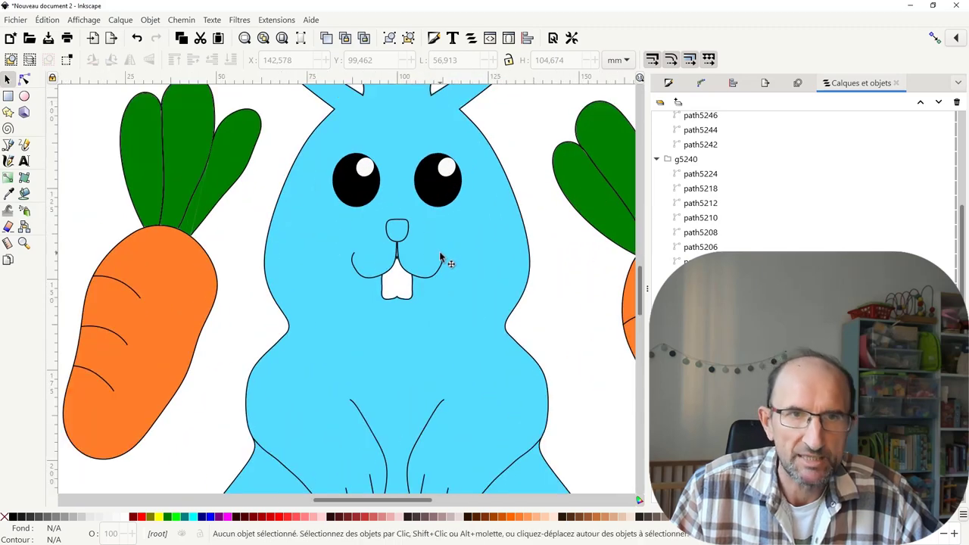
pyautogui.keyDown('ctrl'); pyautogui.scroll(-1, 441, 282); pyautogui.keyUp('ctrl')
pyautogui.keyDown('ctrl'); pyautogui.scroll(-2, 441, 281); pyautogui.keyUp('ctrl')
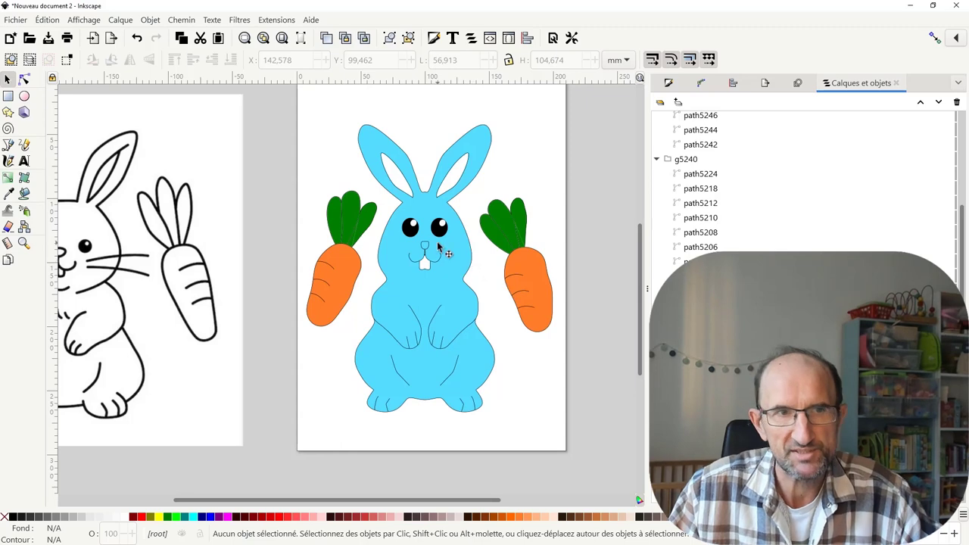
# Draw the whiskers on the rabbit's right cheek and group them.
pyautogui.click(24, 145)
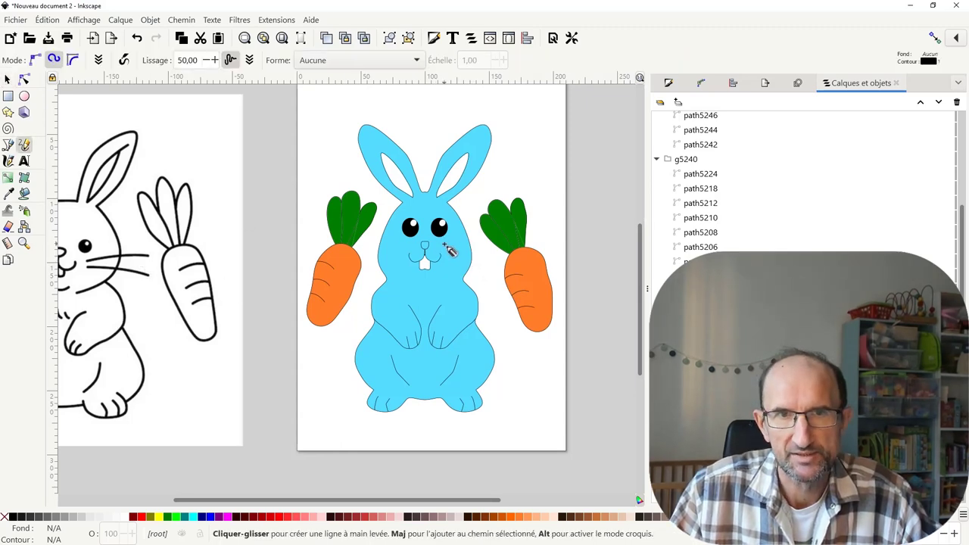
pyautogui.moveTo(446, 245)
pyautogui.mouseDown()
pyautogui.moveTo(455, 239)
pyautogui.moveTo(481, 262)
pyautogui.mouseUp()
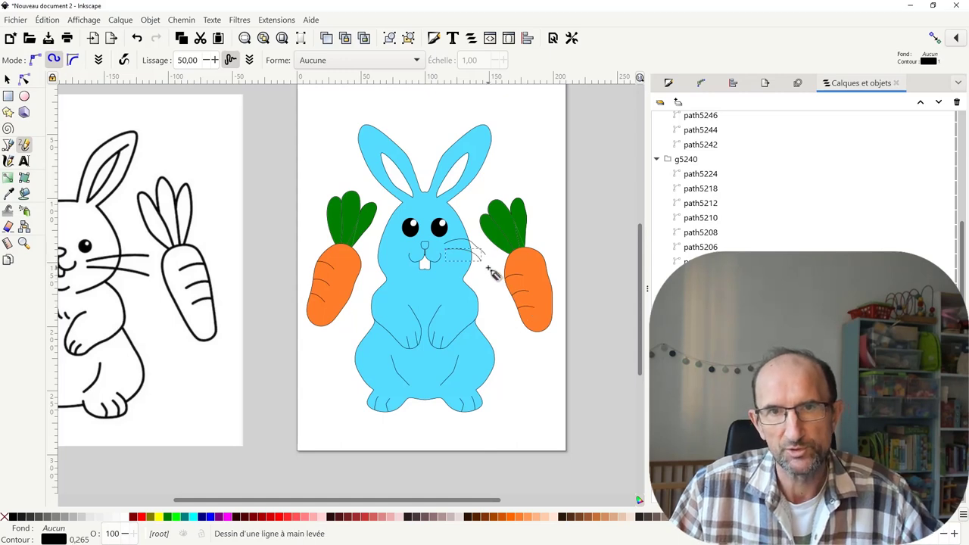
pyautogui.scroll(2, 489, 270)
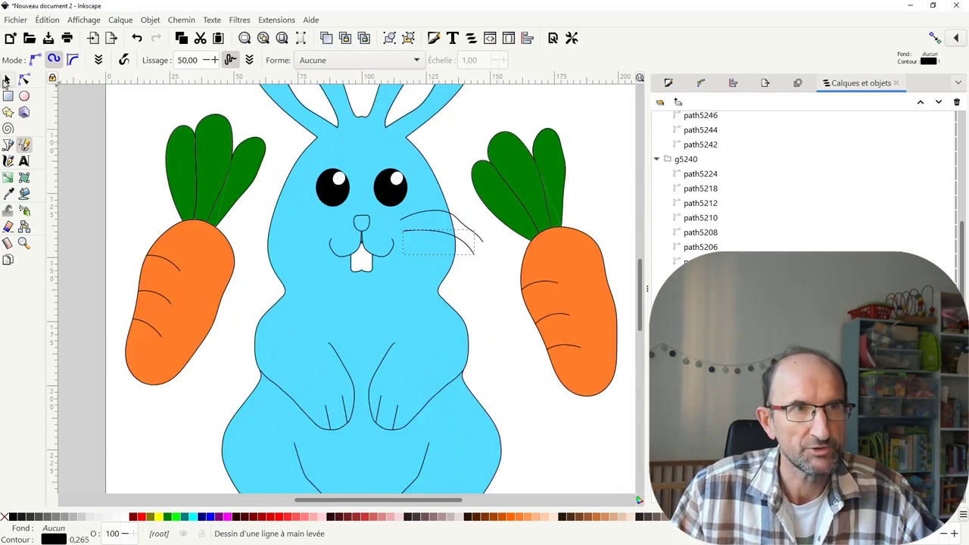
pyautogui.click(6, 81)
pyautogui.keyDown('shift'); pyautogui.click(461, 224); pyautogui.keyUp('shift')
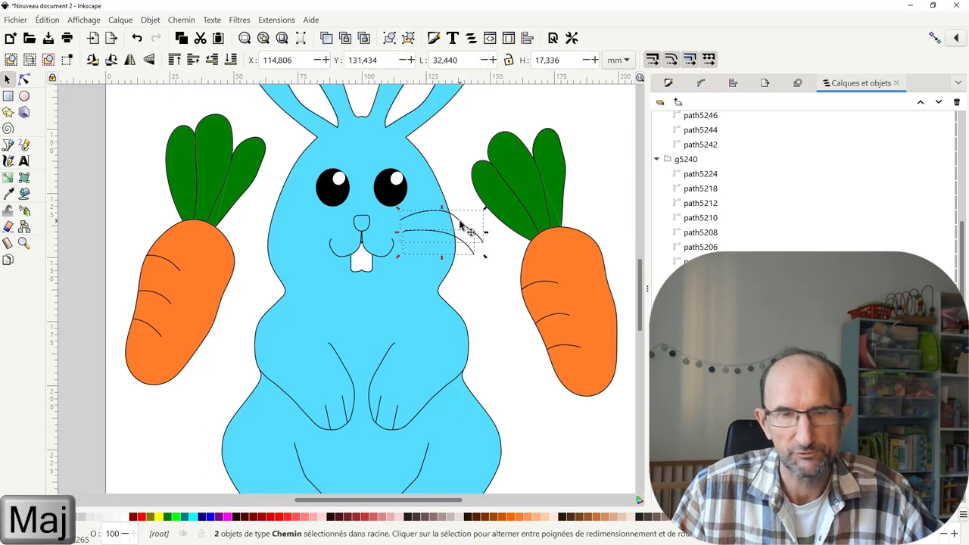
pyautogui.rightClick(459, 220)
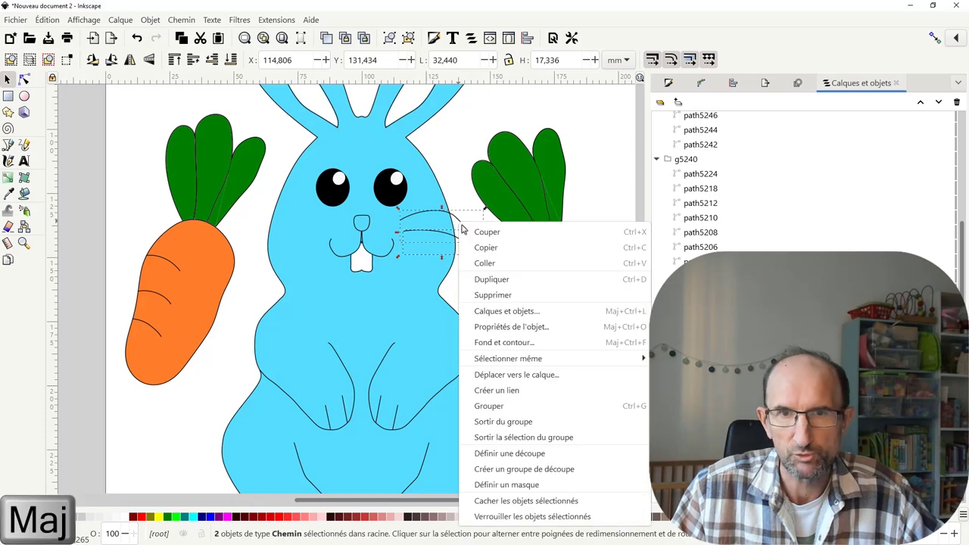
pyautogui.click(499, 405)
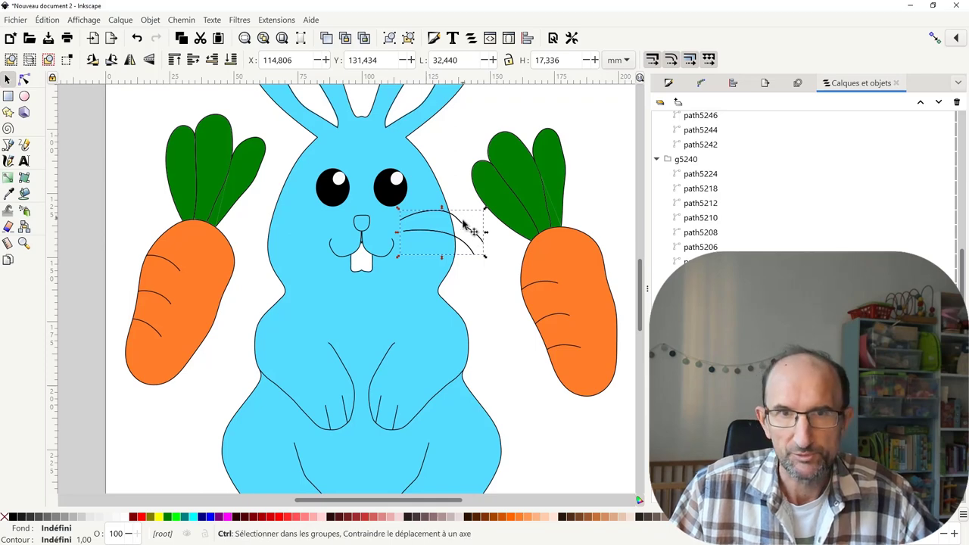
# Place a horizontally flipped copy of the whisker group on the left cheek.
pyautogui.hotkey('ctrl', 'd')
pyautogui.moveTo(463, 225); pyautogui.dragTo(305, 217)
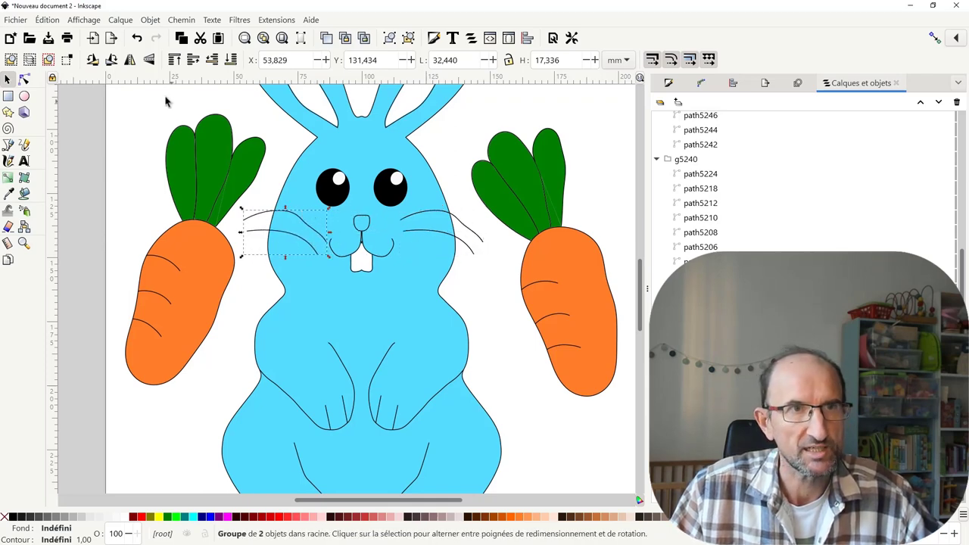
pyautogui.click(133, 62)
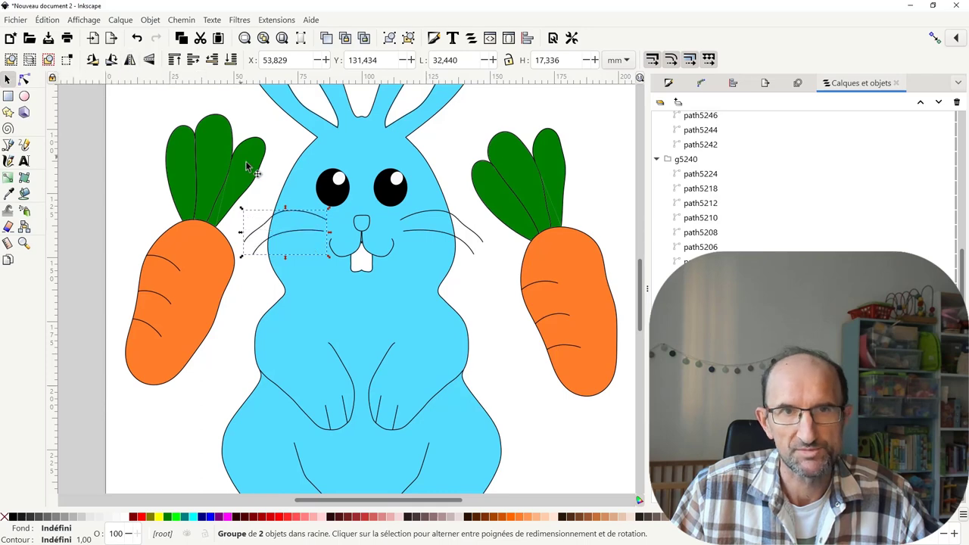
pyautogui.click(485, 289)
pyautogui.keyDown('ctrl'); pyautogui.scroll(-1, 488, 284); pyautogui.keyUp('ctrl')
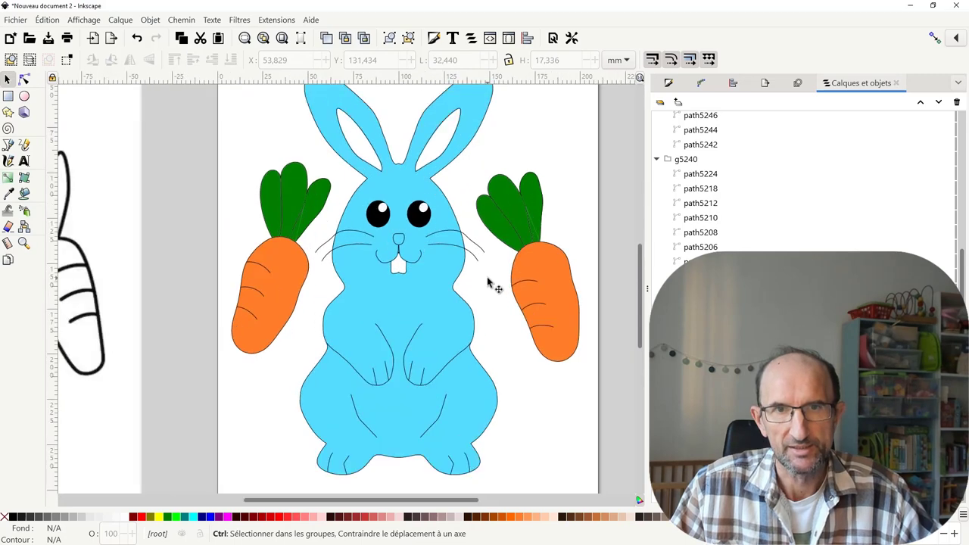
pyautogui.keyDown('ctrl'); pyautogui.scroll(-1, 488, 284); pyautogui.keyUp('ctrl')
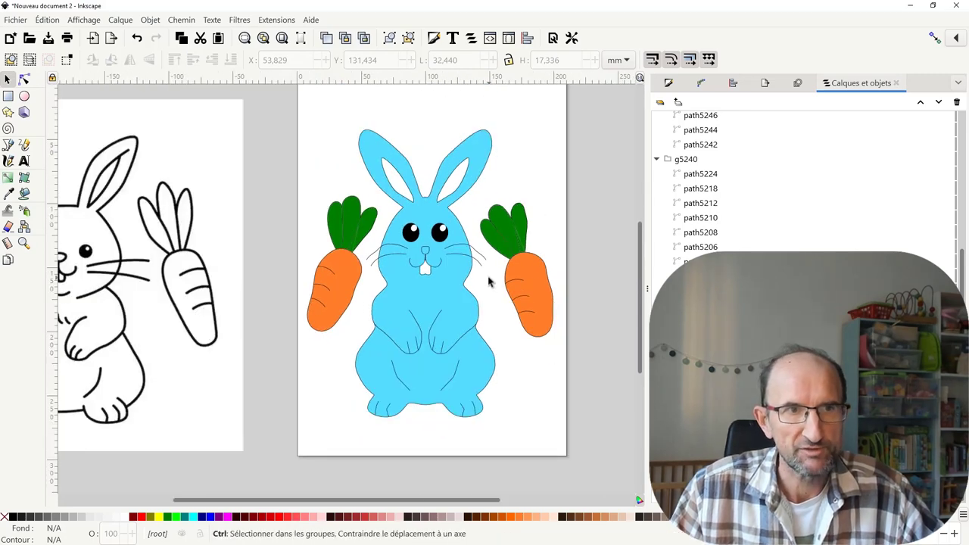
pyautogui.keyDown('ctrl'); pyautogui.scroll(-1, 488, 282); pyautogui.keyUp('ctrl')
pyautogui.keyDown('ctrl'); pyautogui.scroll(1, 488, 281); pyautogui.keyUp('ctrl')
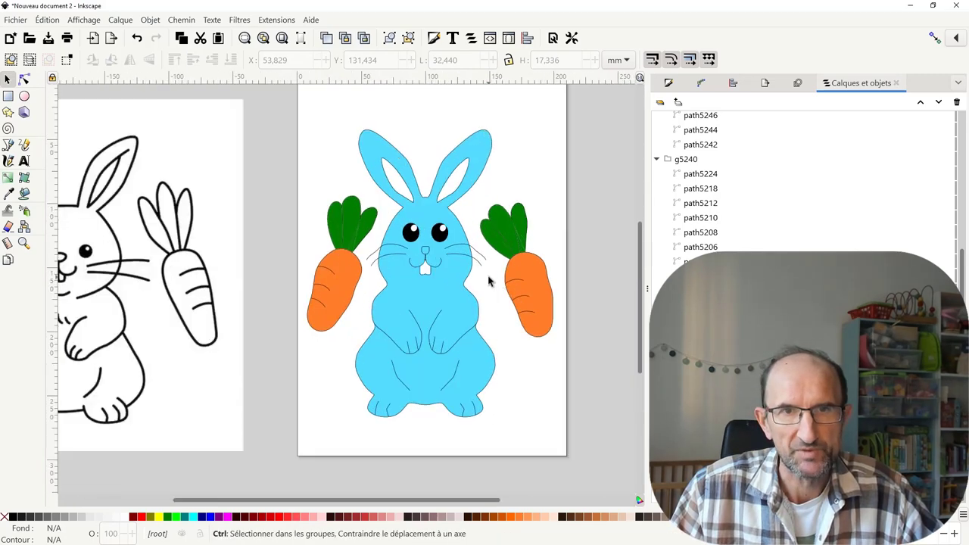
pyautogui.keyDown('ctrl'); pyautogui.scroll(1, 487, 279); pyautogui.keyUp('ctrl')
pyautogui.keyDown('ctrl'); pyautogui.scroll(2, 485, 276); pyautogui.keyUp('ctrl')
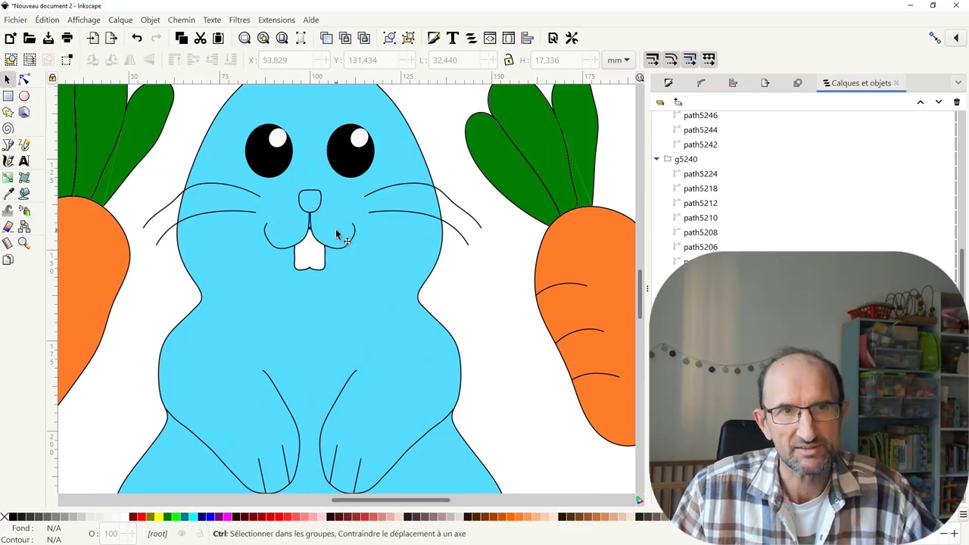
pyautogui.keyDown('ctrl'); pyautogui.scroll(-2, 339, 235); pyautogui.keyUp('ctrl')
pyautogui.keyDown('ctrl'); pyautogui.scroll(-1, 359, 237); pyautogui.keyUp('ctrl')
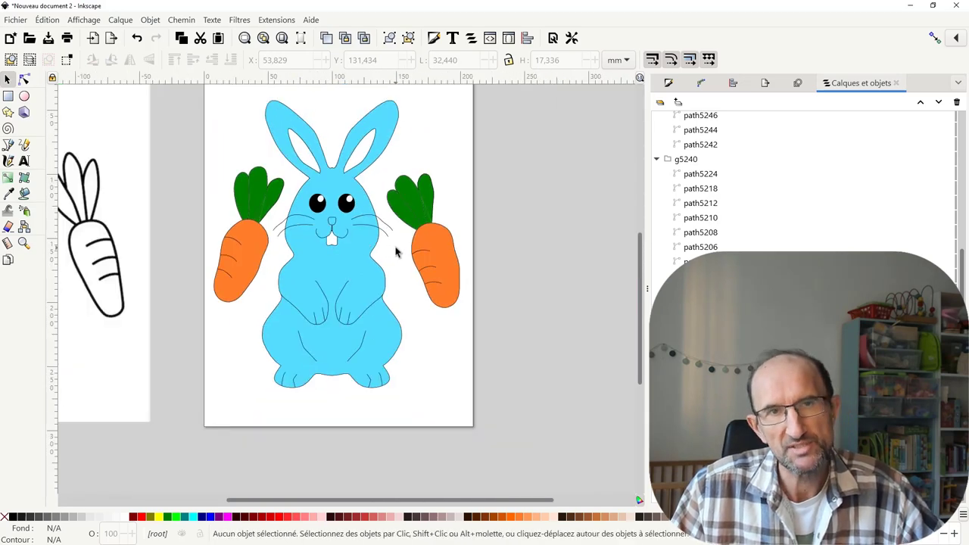
pyautogui.scroll(1, 395, 252)
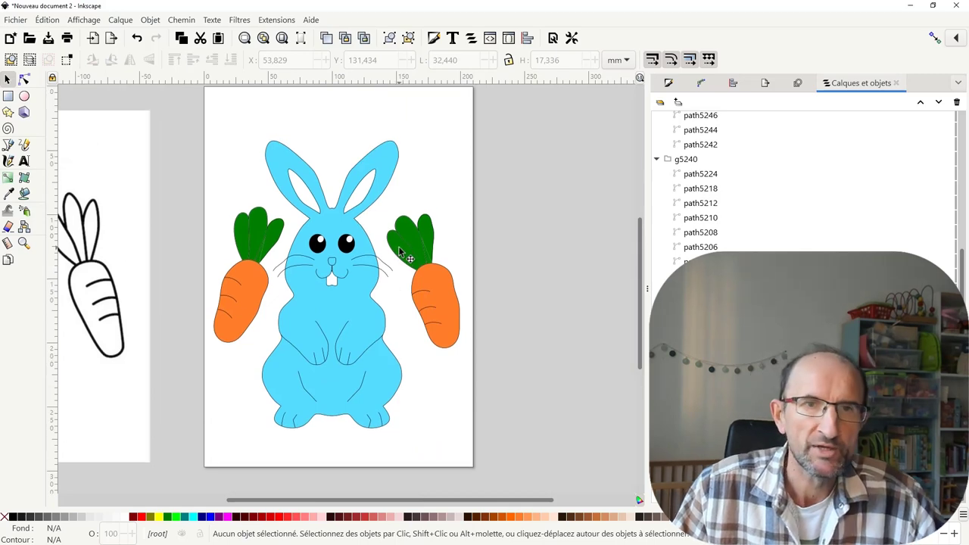
# Show the Path Effects panel via Chemin > Effets de chemin.
pyautogui.click(181, 19)
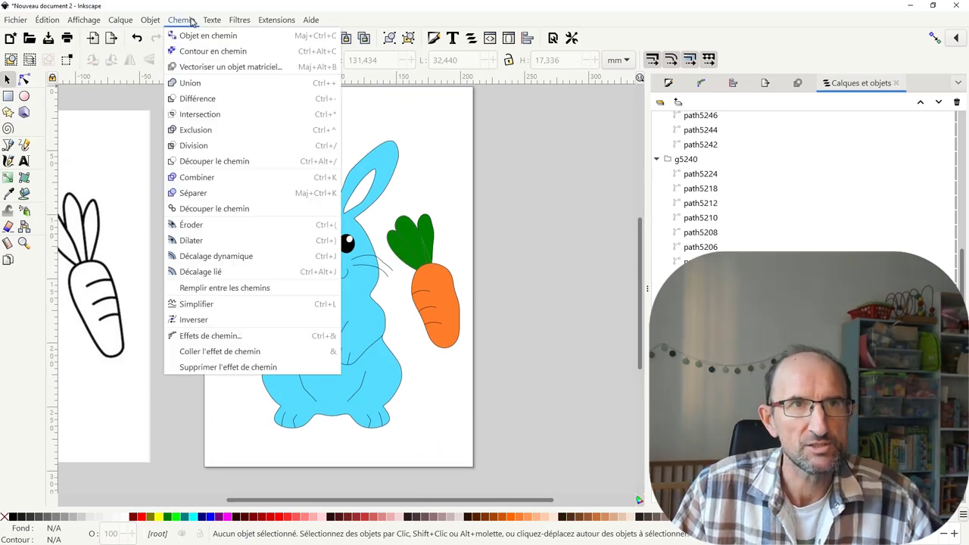
pyautogui.click(235, 336)
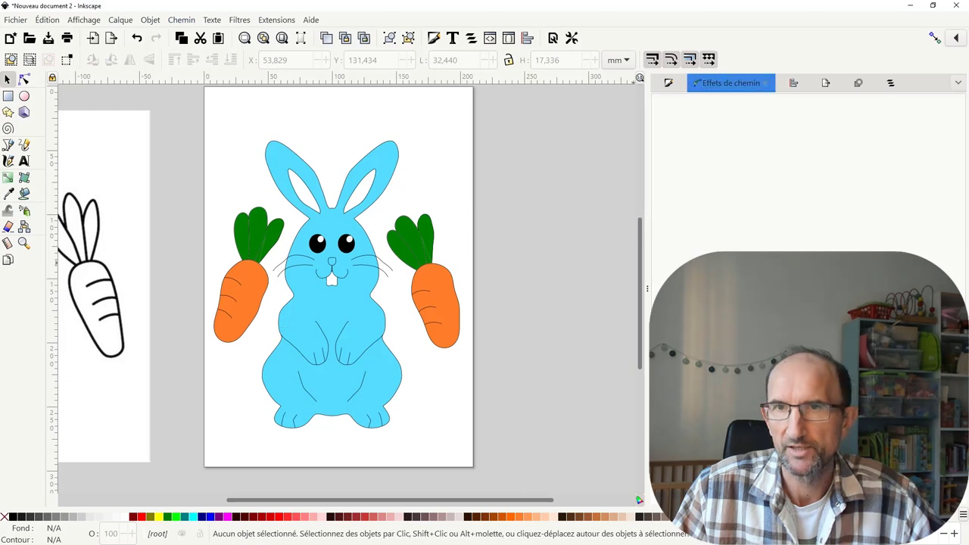